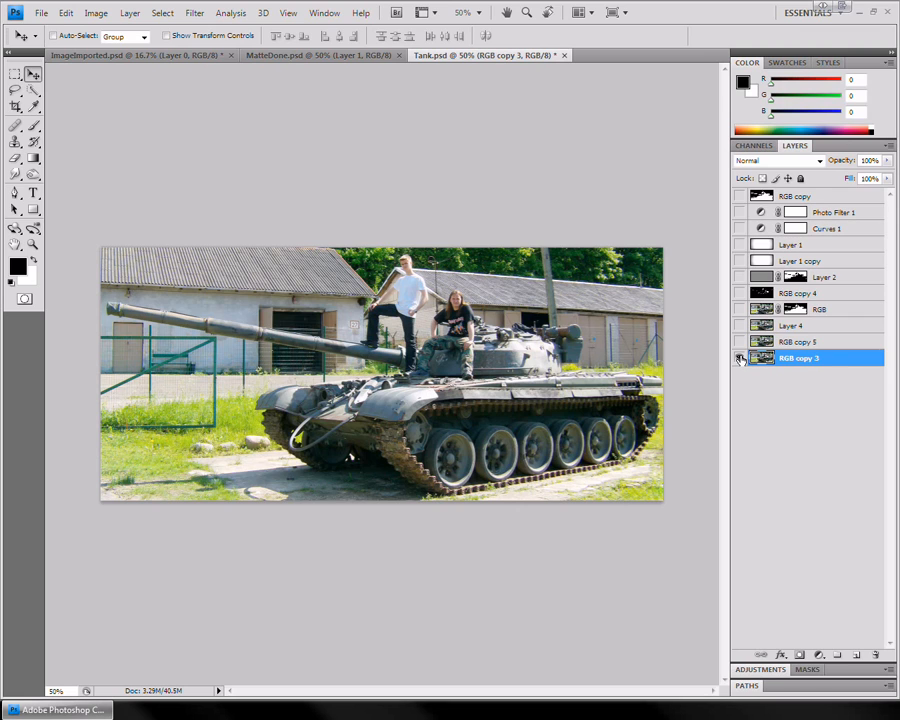
Compare the finished tank composite with the original photo by isolating the RGB copy 3 layer and restoring the other layers
{"action": "left_click", "coordinate": [740, 359], "text": "alt"}
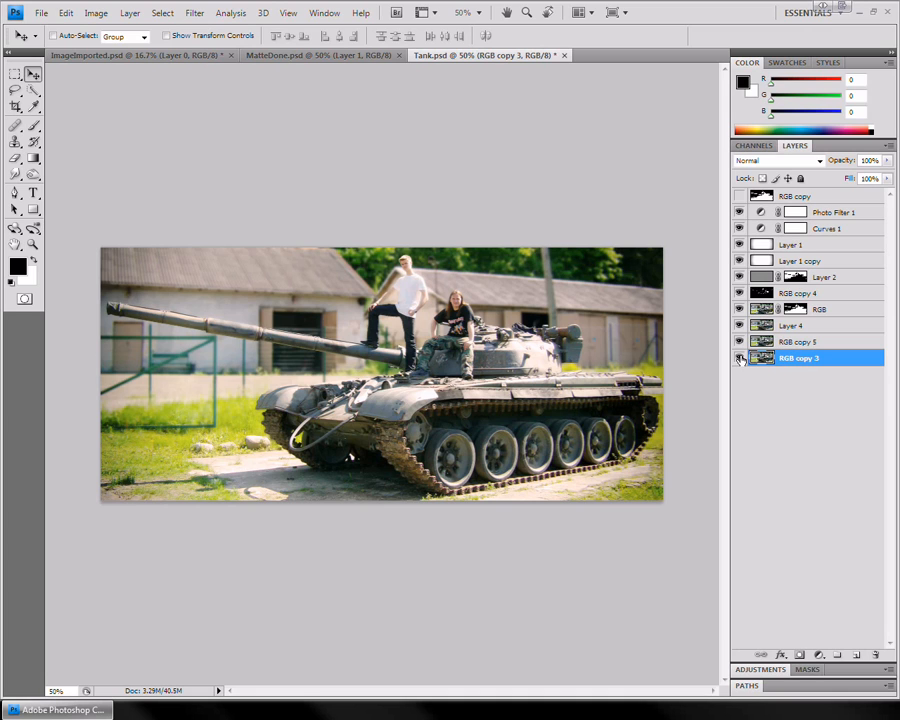
{"action": "left_click", "coordinate": [740, 359], "text": "alt"}
{"action": "left_click", "coordinate": [740, 359], "text": "alt"}
Compare the gun barrel and building at 100% zoom between the RGB copy 3 layer alone and the full layer stack
{"action": "key", "text": "z"}
{"action": "left_click", "coordinate": [195, 338]}
{"action": "left_click", "coordinate": [195, 338]}
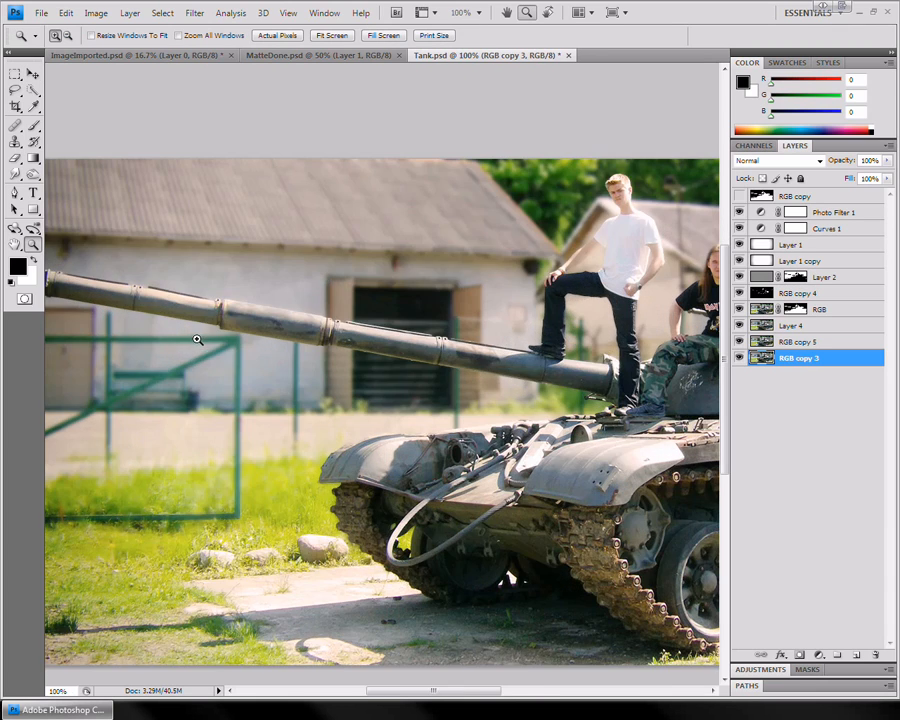
{"action": "left_click", "coordinate": [197, 340]}
{"action": "left_click", "coordinate": [475, 304], "text": "alt"}
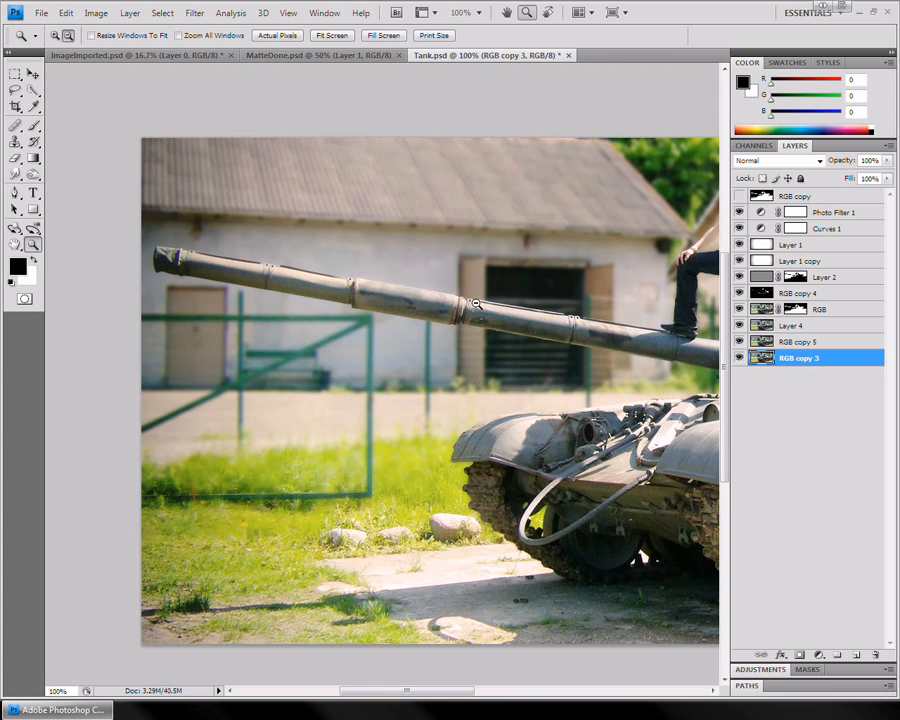
{"action": "key", "text": "v"}
{"action": "left_click", "coordinate": [739, 358], "text": "alt"}
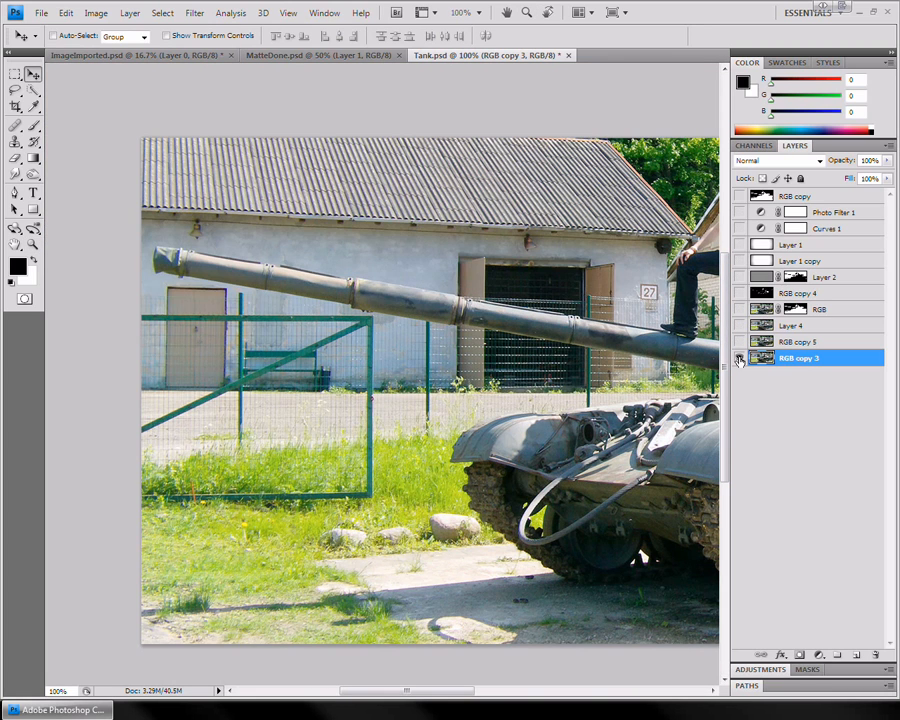
{"action": "left_click", "coordinate": [739, 358], "text": "alt"}
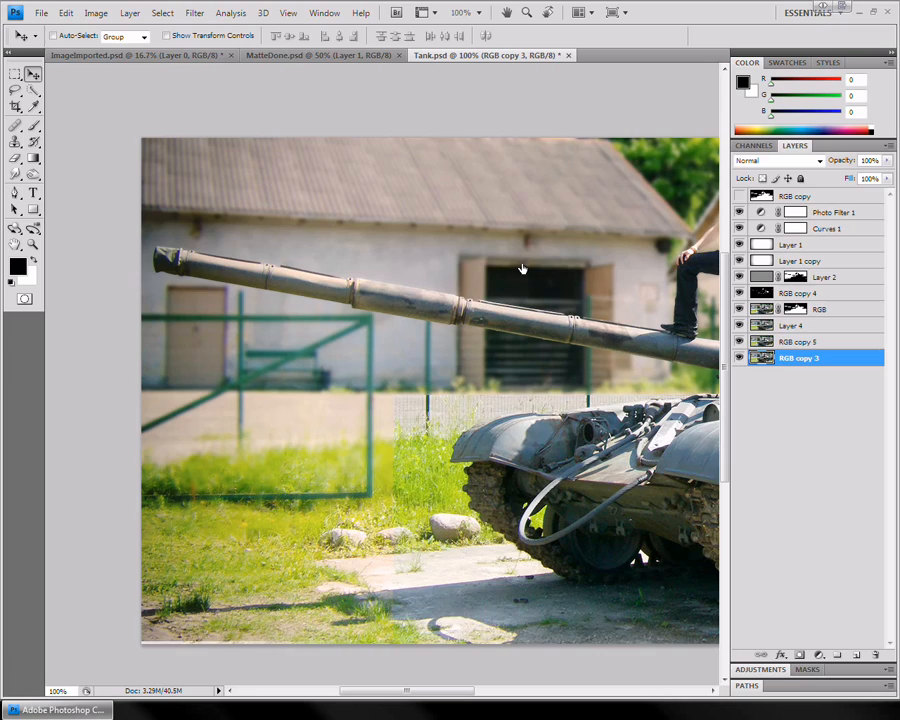
Examine the two men, turret, wheels and blurred background of the composite at 100% zoom
{"action": "left_click_drag", "start_coordinate": [584, 284], "coordinate": [322, 314]}
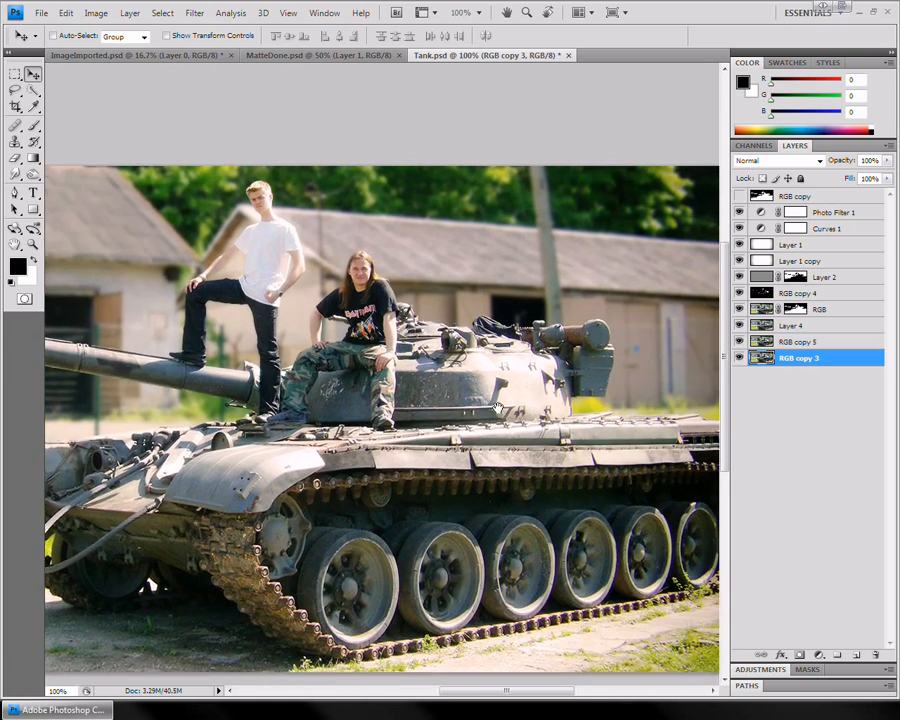
{"action": "left_click_drag", "start_coordinate": [491, 404], "coordinate": [352, 400]}
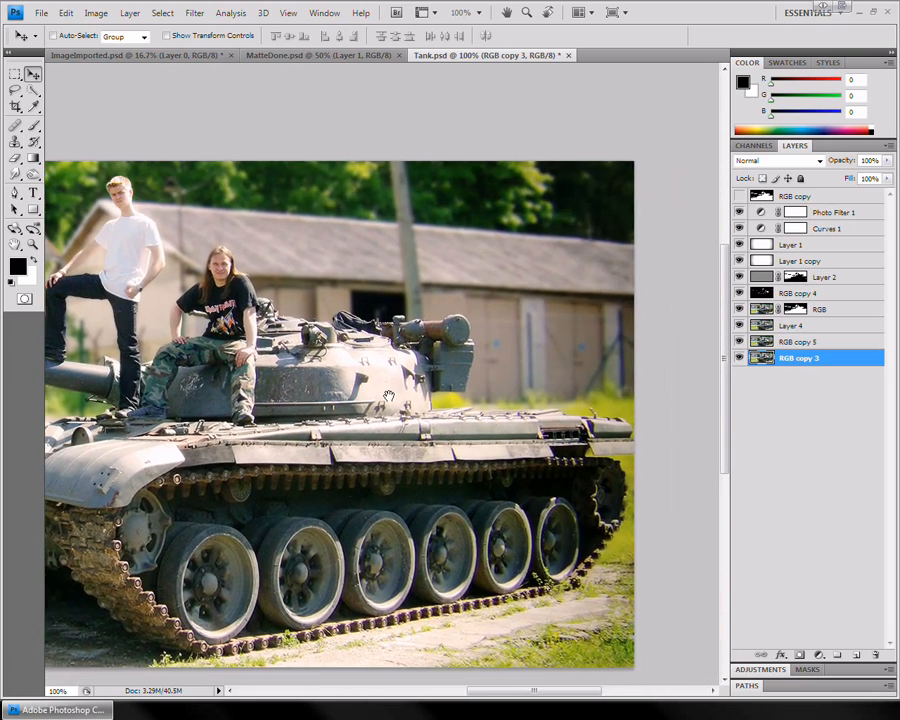
{"action": "left_click_drag", "start_coordinate": [97, 391], "coordinate": [368, 412]}
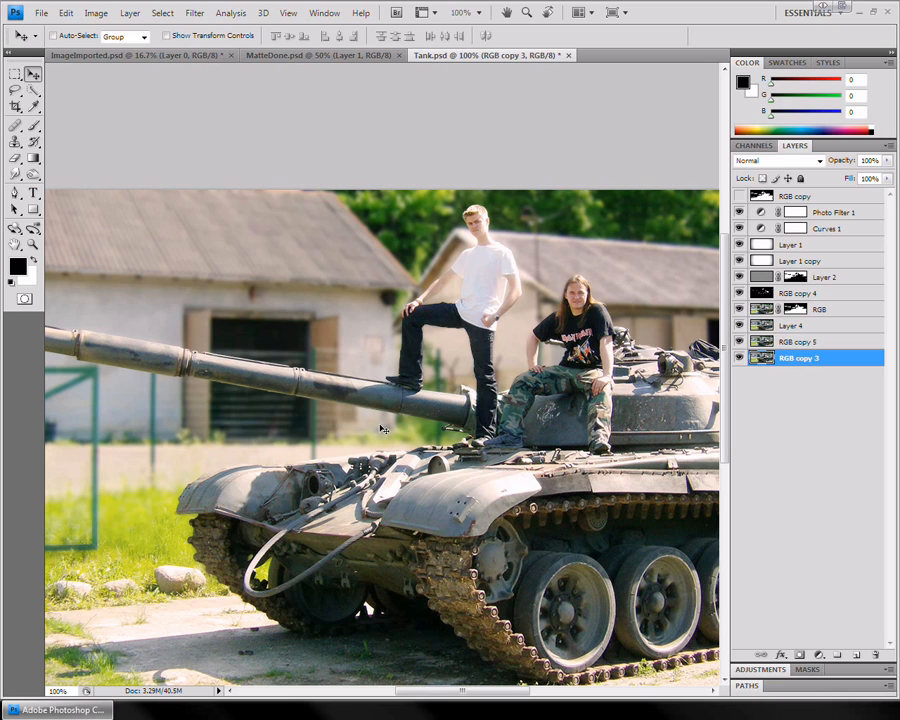
{"action": "left_click_drag", "start_coordinate": [223, 420], "coordinate": [423, 452]}
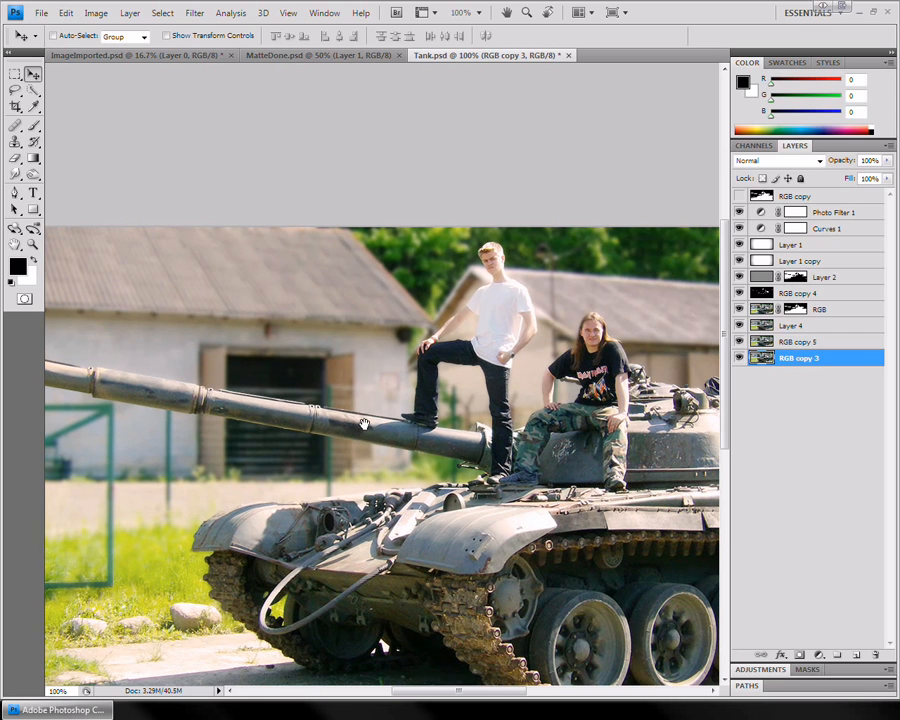
Hide Layer 4 and examine the edges around the men, turret and rear of the tank at 200% zoom
{"action": "key", "text": "ctrl+space"}
{"action": "left_click", "coordinate": [449, 399], "text": "ctrl"}
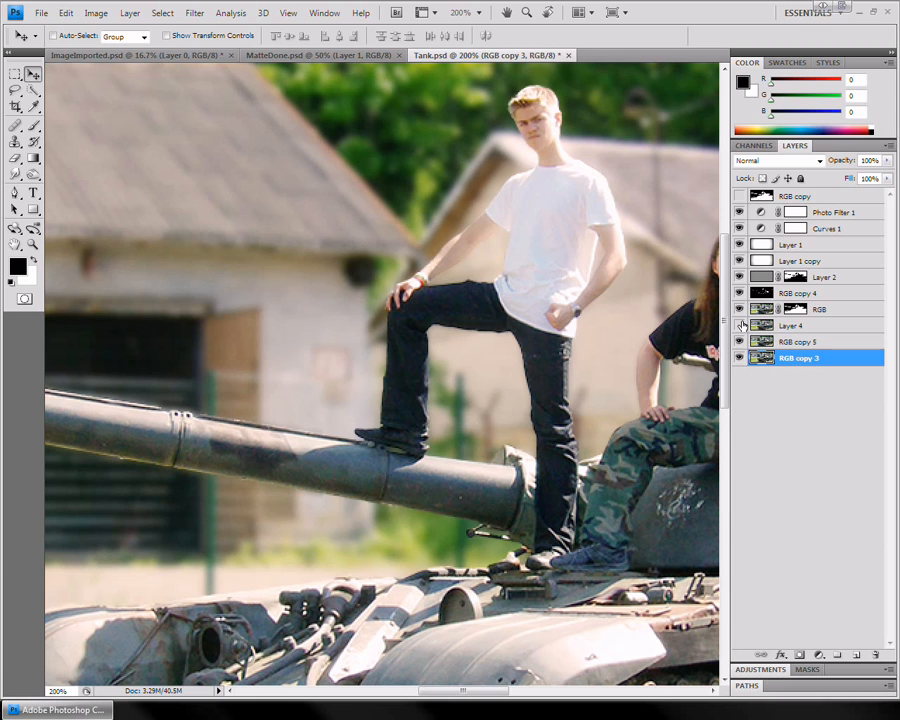
{"action": "left_click", "coordinate": [741, 326]}
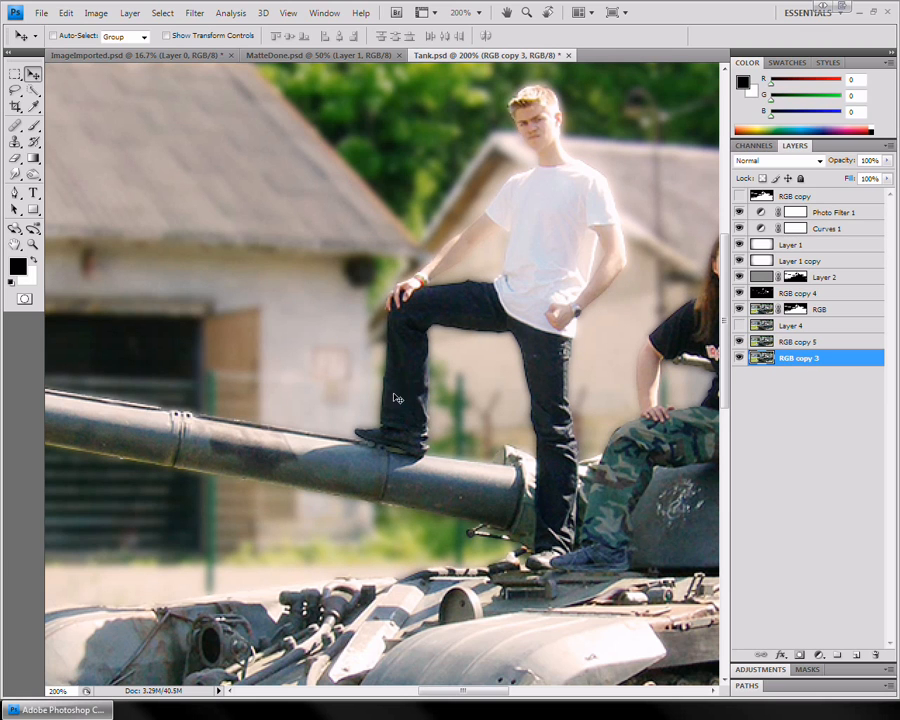
{"action": "key", "text": "space"}
{"action": "left_click_drag", "start_coordinate": [622, 381], "coordinate": [329, 381]}
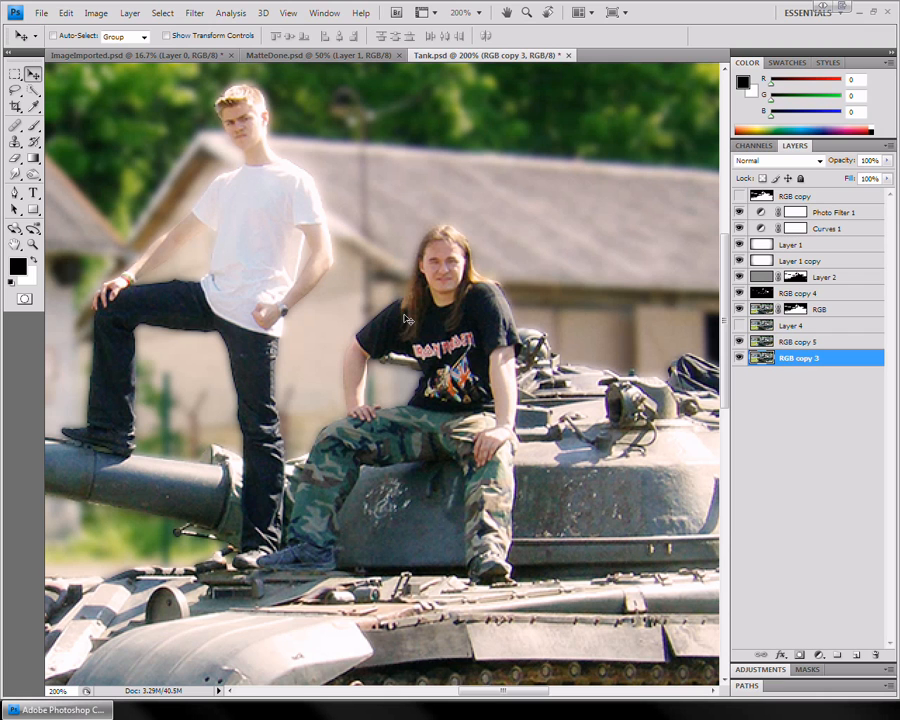
{"action": "left_click_drag", "start_coordinate": [596, 375], "coordinate": [422, 328]}
{"action": "left_click_drag", "start_coordinate": [575, 430], "coordinate": [315, 335]}
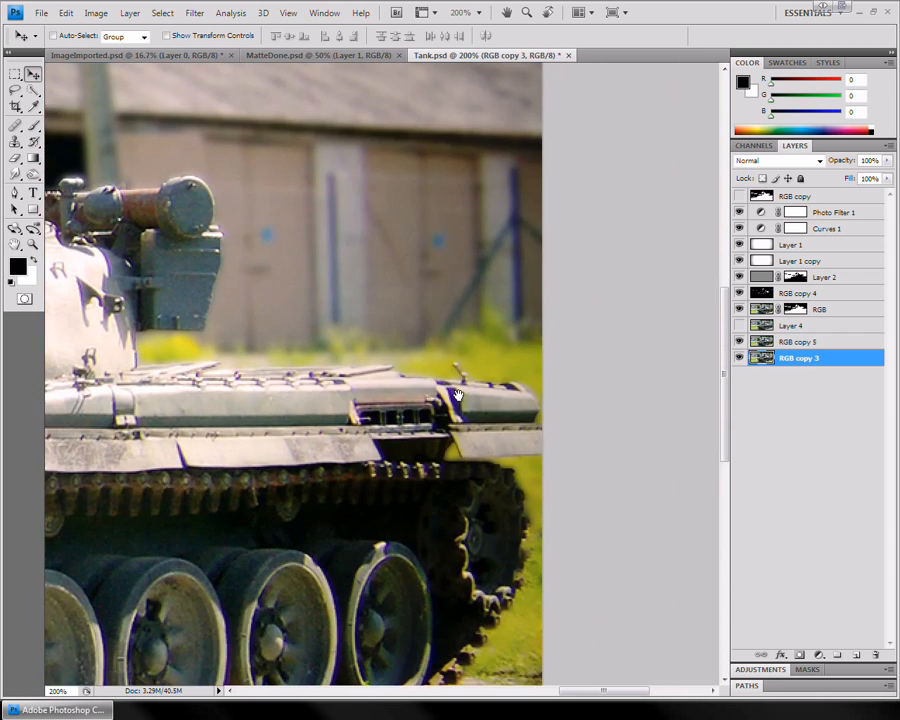
{"action": "left_click_drag", "start_coordinate": [492, 405], "coordinate": [477, 370]}
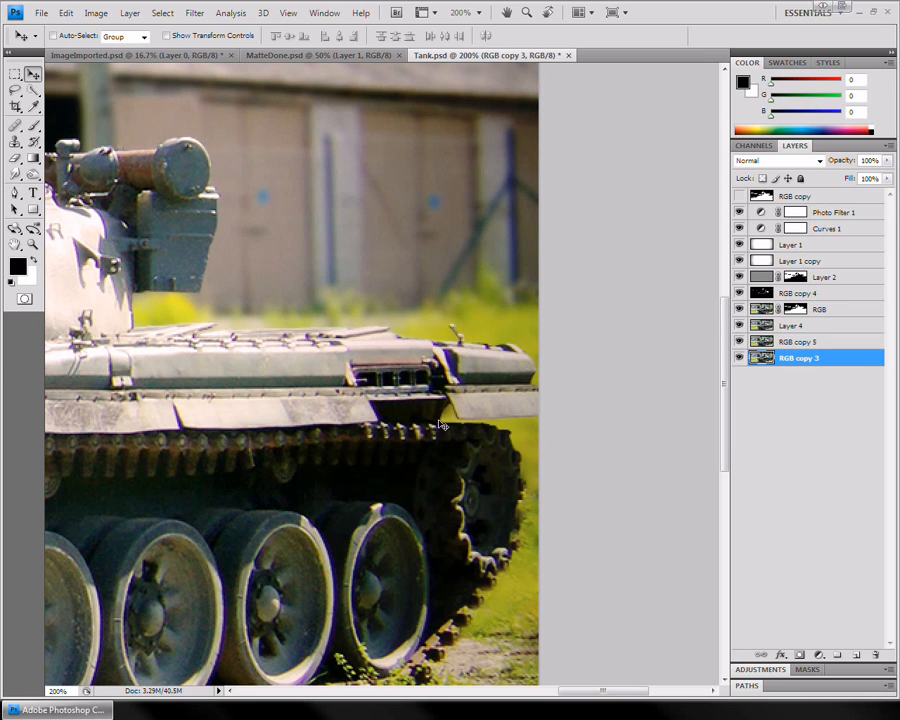
Compare the edges at the tank's rear and around the two men with Layer 4 hidden and shown
{"action": "left_click", "coordinate": [740, 326]}
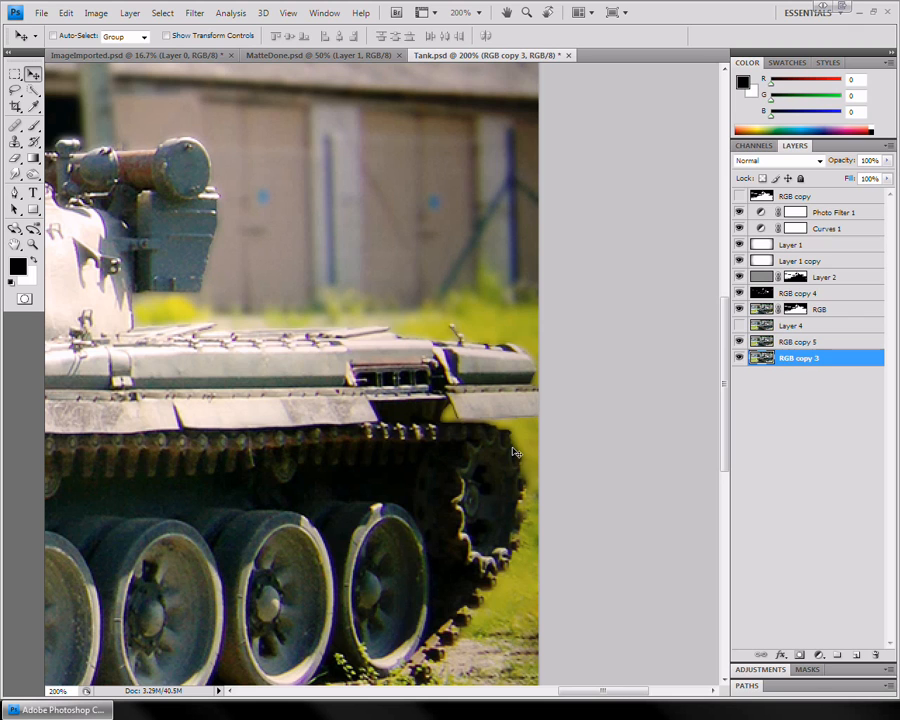
{"action": "left_click_drag", "start_coordinate": [107, 237], "coordinate": [580, 425]}
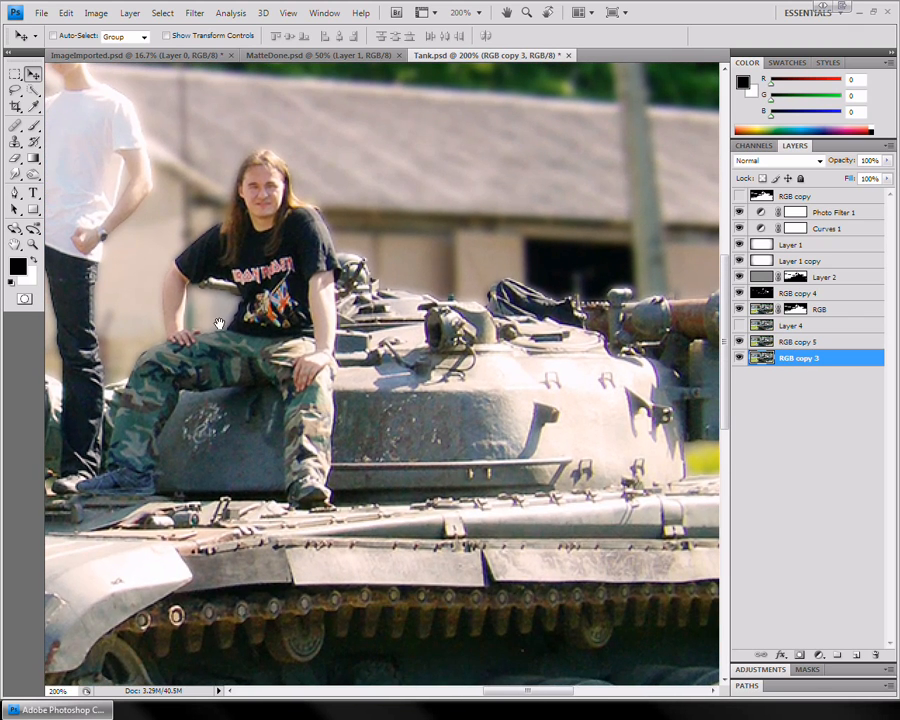
{"action": "left_click_drag", "start_coordinate": [220, 323], "coordinate": [425, 388]}
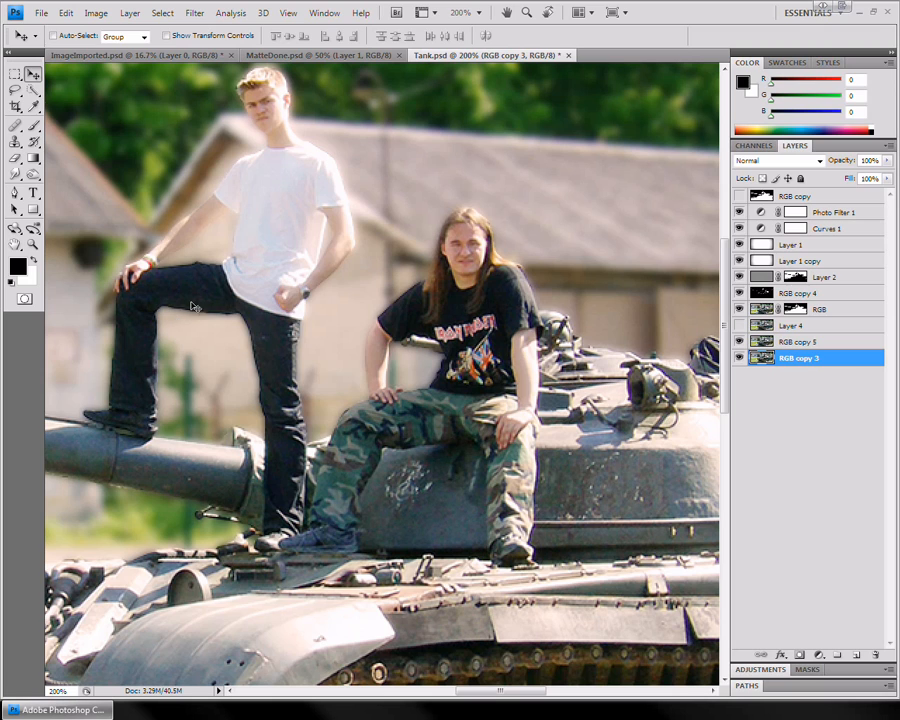
{"action": "left_click", "coordinate": [740, 326]}
{"action": "left_click", "coordinate": [740, 326]}
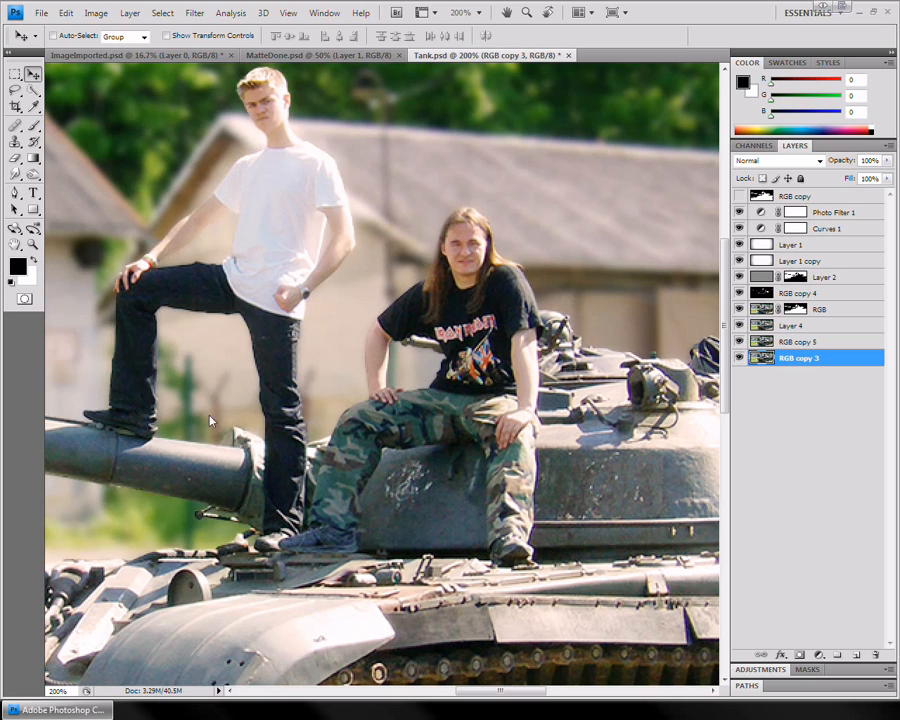
Compare the edges of the gun barrel's muzzle end with Layer 4 hidden and shown, leaving the layer visible
{"action": "key", "text": "space"}
{"action": "left_click_drag", "start_coordinate": [247, 379], "coordinate": [692, 206]}
{"action": "left_click_drag", "start_coordinate": [347, 449], "coordinate": [518, 476]}
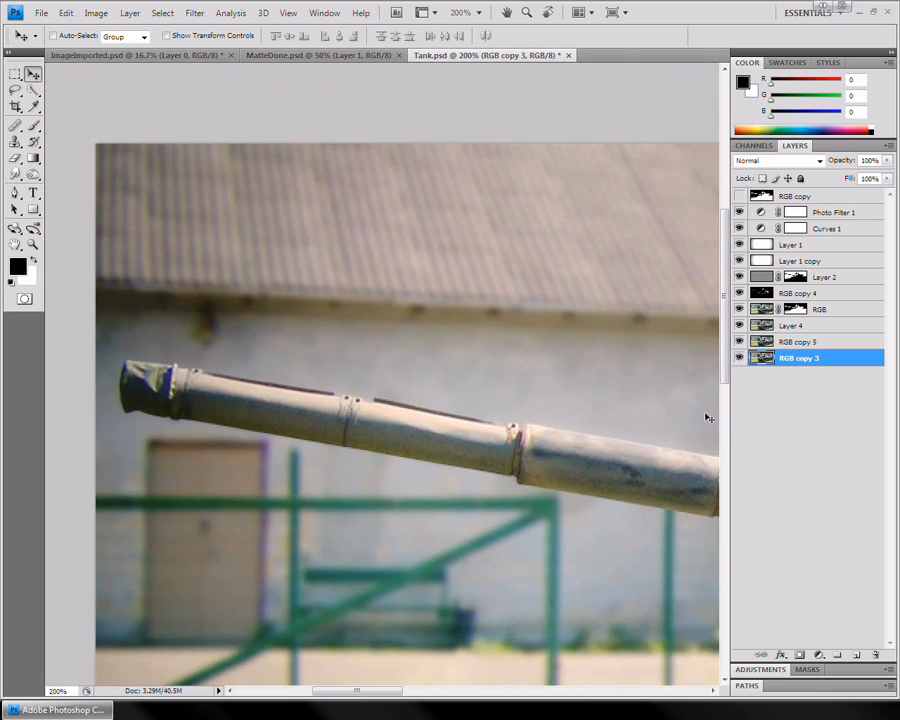
{"action": "left_click", "coordinate": [740, 325]}
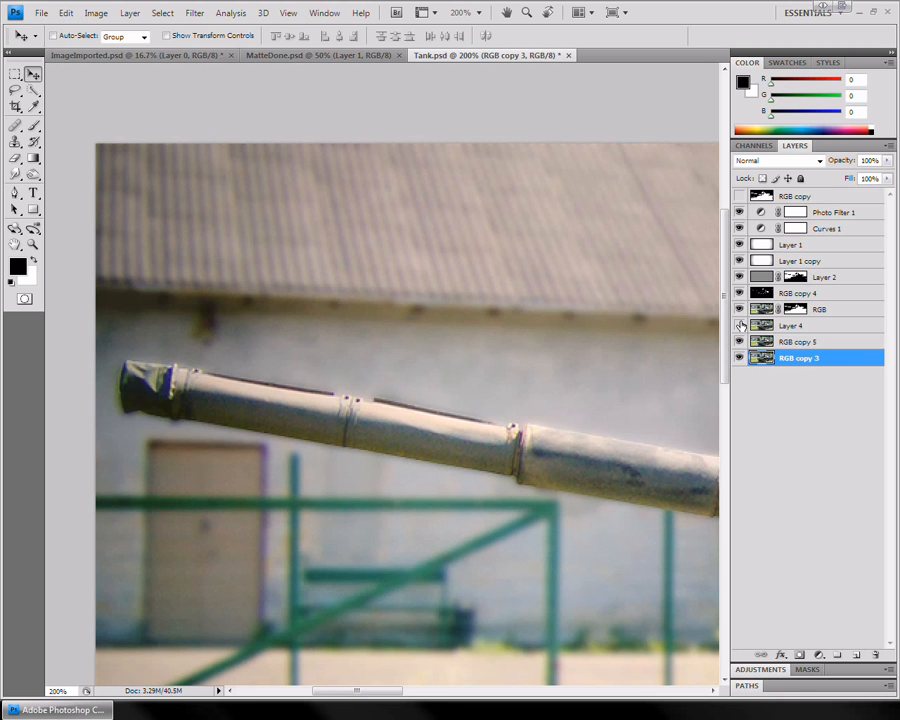
{"action": "left_click", "coordinate": [740, 325]}
Review the barrel and the two men with all effect layers shown, ending on the whole composite at 66.7% zoom
{"action": "left_click_drag", "start_coordinate": [504, 422], "coordinate": [293, 374]}
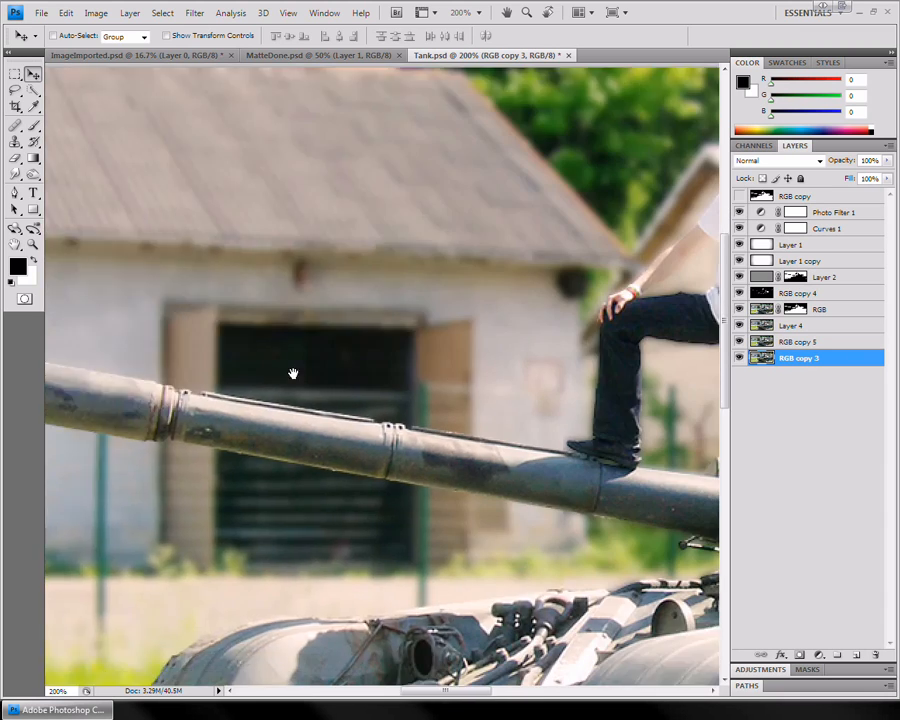
{"action": "left_click_drag", "start_coordinate": [445, 350], "coordinate": [349, 520]}
{"action": "left_click_drag", "start_coordinate": [349, 474], "coordinate": [425, 414]}
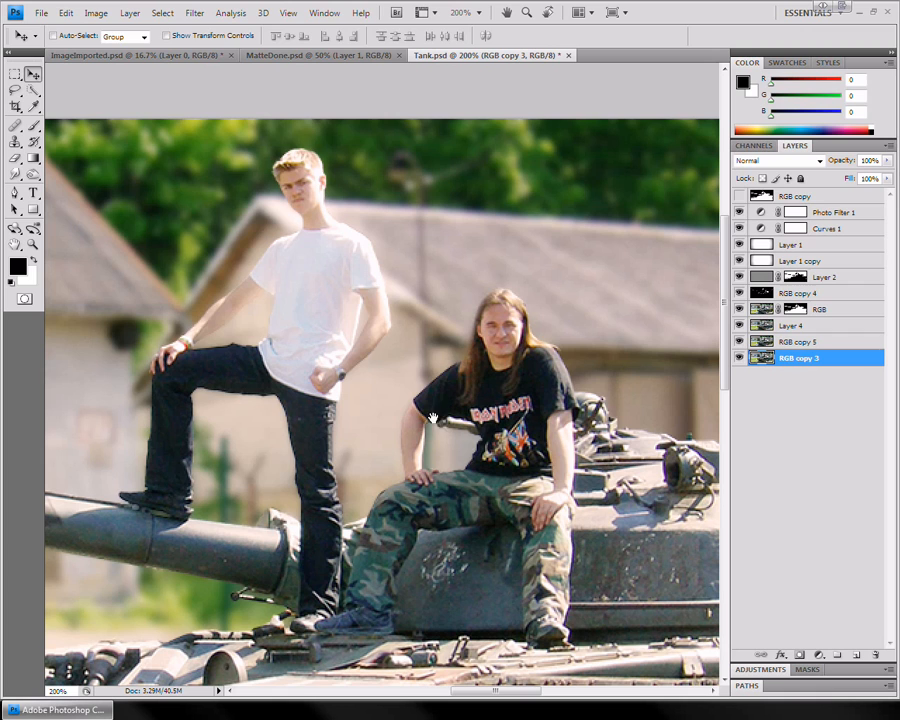
{"action": "key", "text": "z"}
{"action": "left_click", "coordinate": [432, 364], "text": "alt"}
{"action": "left_click", "coordinate": [432, 364], "text": "alt"}
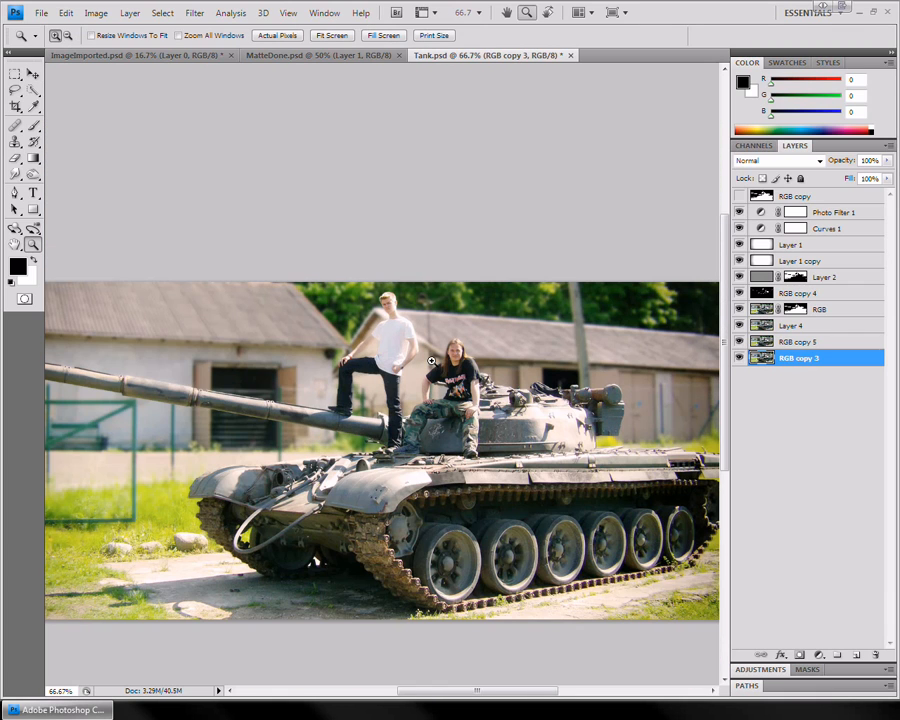
Switch to ImageImported.psd and view the standing man's legs at 100% zoom
{"action": "left_click", "coordinate": [150, 57]}
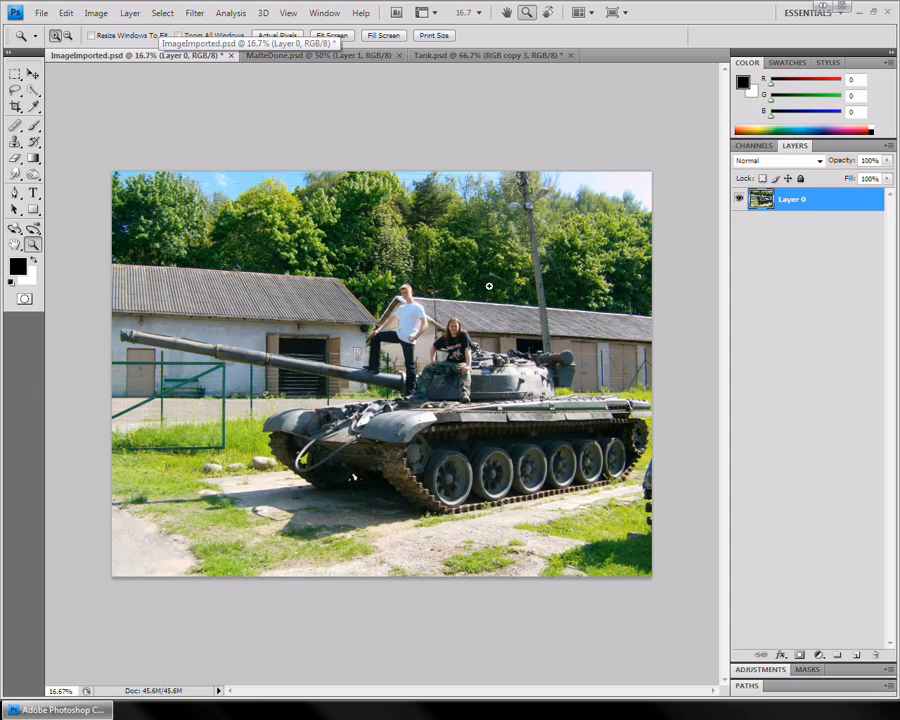
{"action": "left_click", "coordinate": [386, 362]}
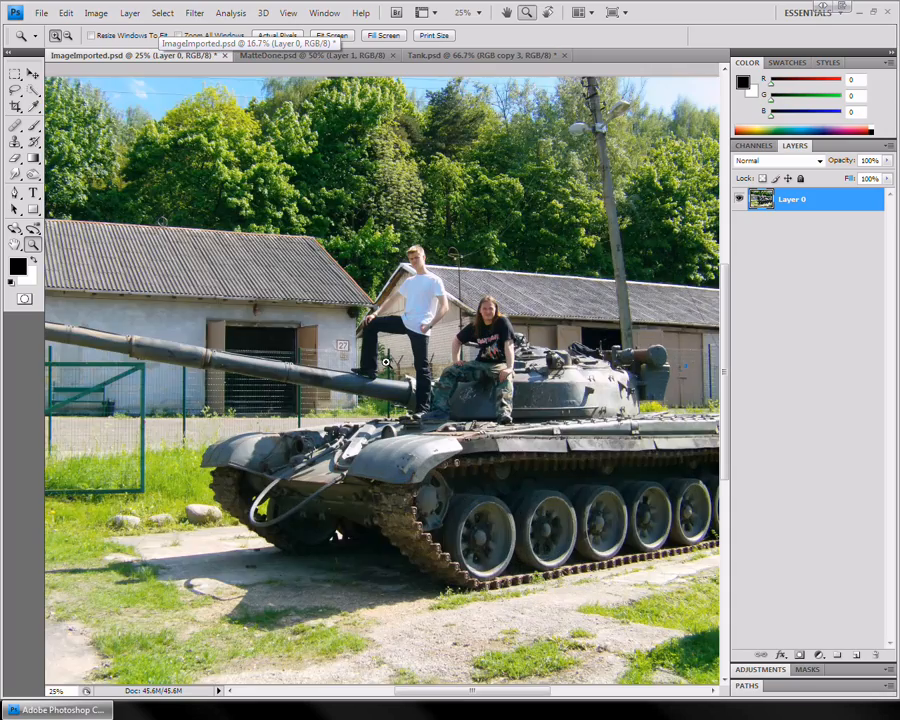
{"action": "left_click", "coordinate": [386, 362]}
{"action": "left_click", "coordinate": [388, 370]}
{"action": "left_click", "coordinate": [396, 397]}
{"action": "left_click", "coordinate": [396, 397]}
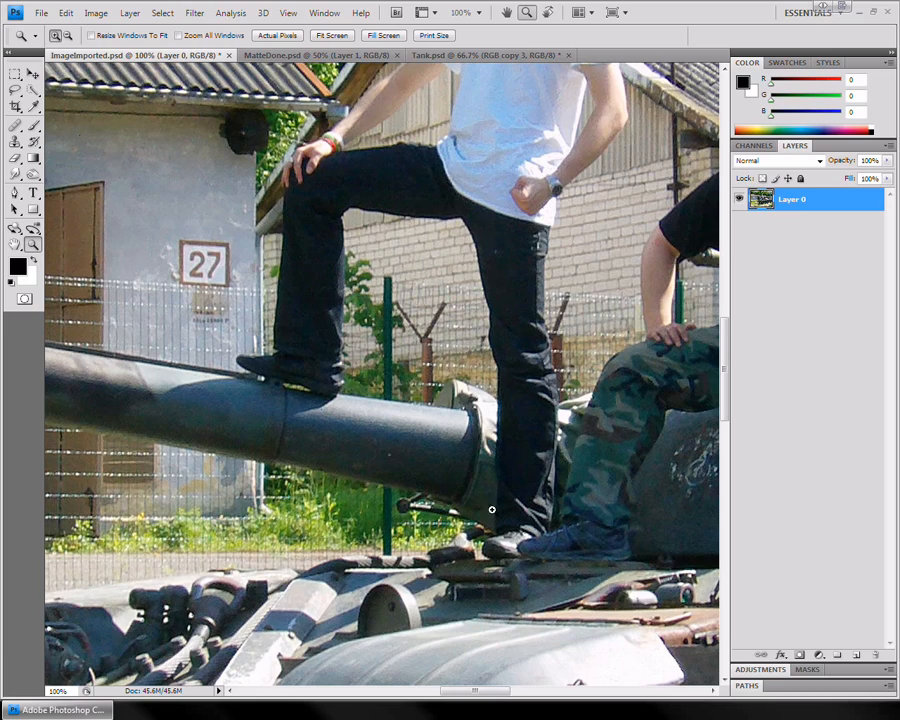
Examine the building, gun barrel, road wheels and standing man in the imported photo at 100% zoom
{"action": "key", "text": "h"}
{"action": "left_click_drag", "start_coordinate": [402, 605], "coordinate": [312, 315]}
{"action": "key", "text": "v"}
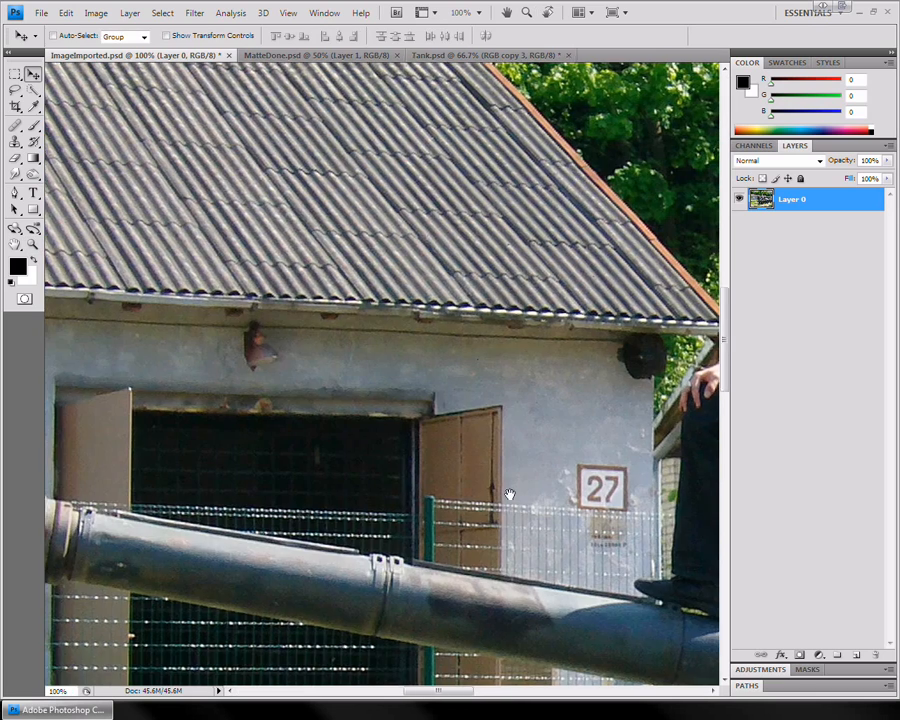
{"action": "left_click_drag", "start_coordinate": [510, 495], "coordinate": [290, 340]}
{"action": "left_click_drag", "start_coordinate": [560, 540], "coordinate": [299, 390]}
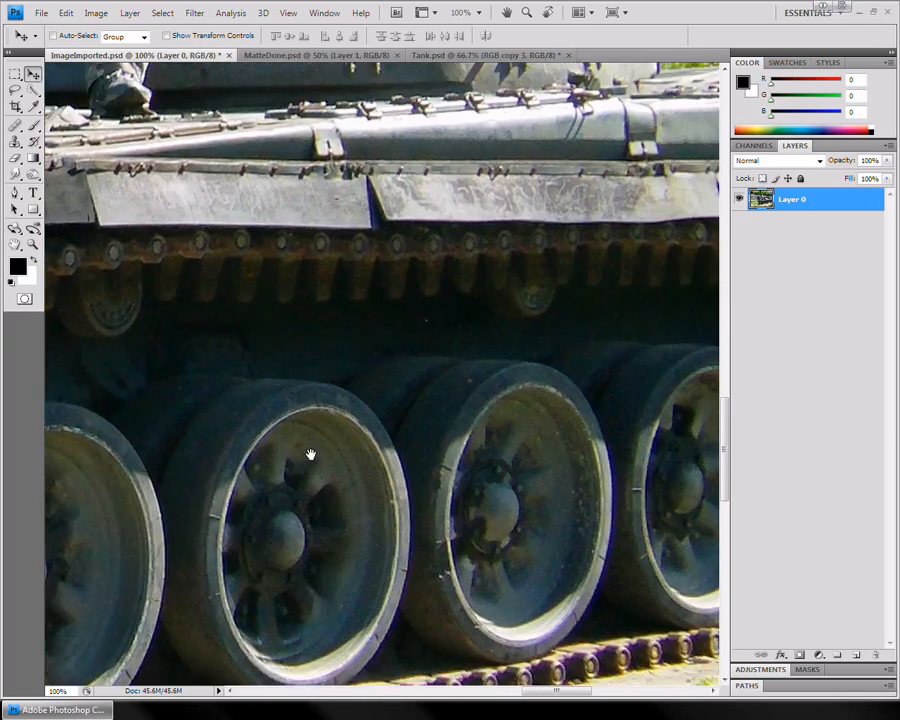
{"action": "left_click_drag", "start_coordinate": [480, 495], "coordinate": [329, 506]}
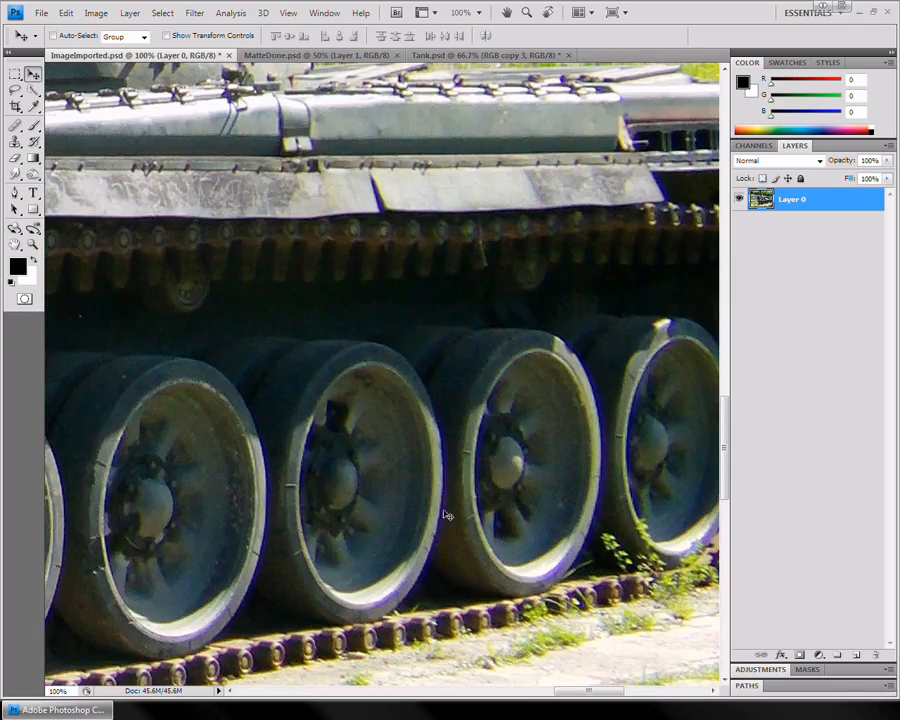
{"action": "left_click_drag", "start_coordinate": [225, 340], "coordinate": [444, 586]}
{"action": "left_click_drag", "start_coordinate": [100, 620], "coordinate": [412, 520]}
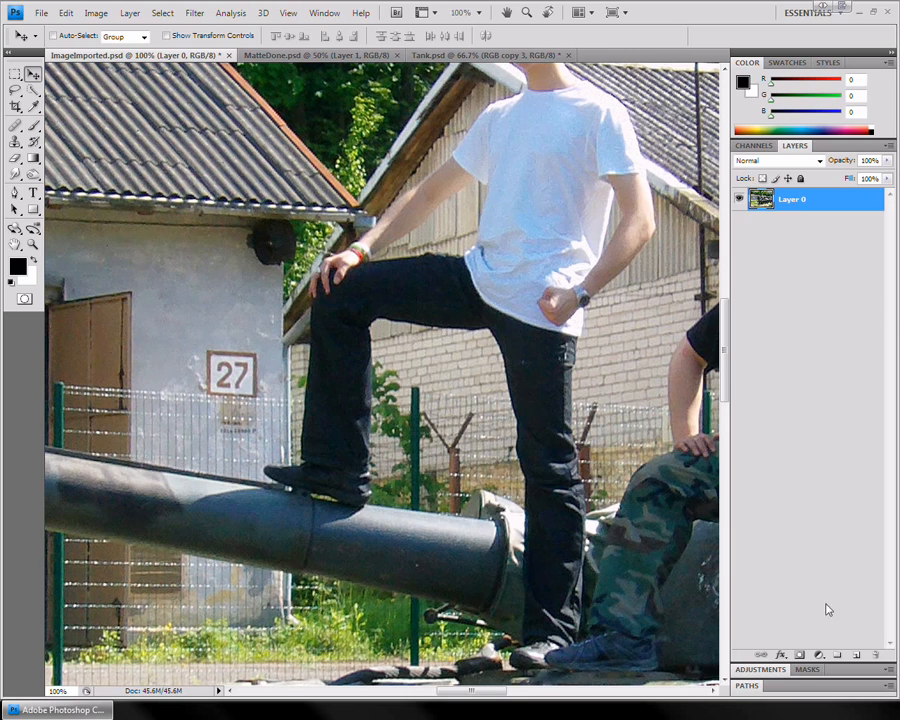
Add a new layer above Layer 0 and set its blend mode to Multiply
{"action": "left_click", "coordinate": [855, 657]}
{"action": "left_click", "coordinate": [796, 161]}
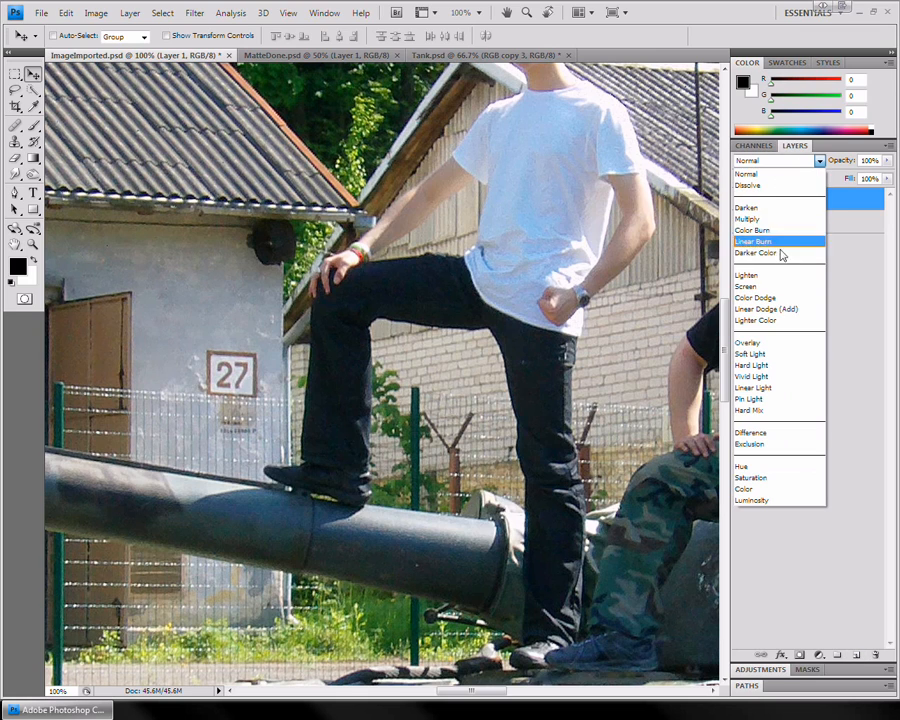
{"action": "left_click", "coordinate": [760, 219]}
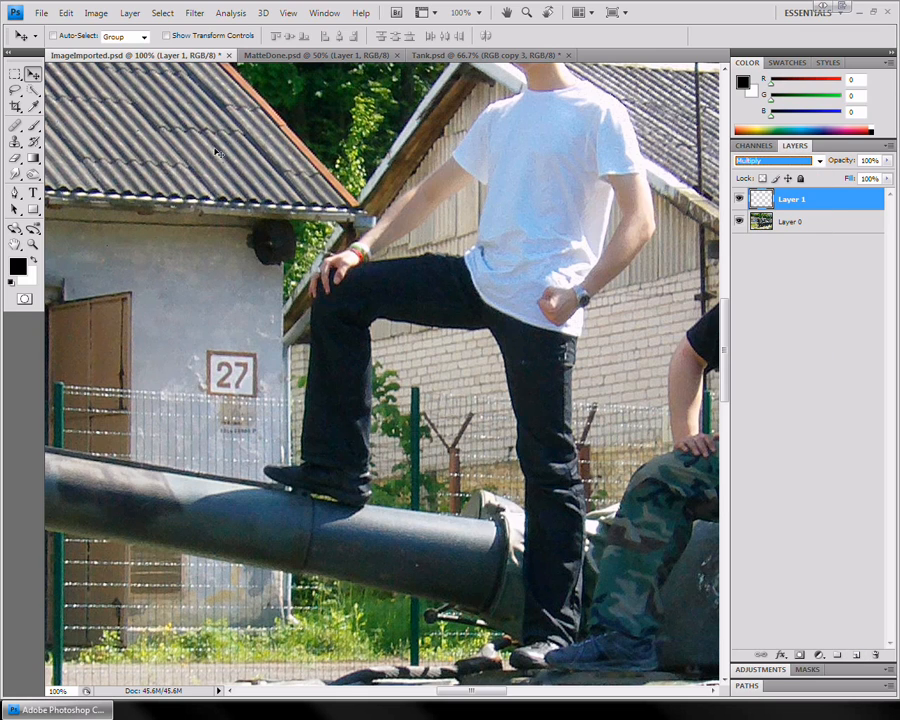
Paint a black dab on Layer 1 with the 20-pixel Brush, above the green fence post between the standing man's legs
{"action": "left_click", "coordinate": [33, 125]}
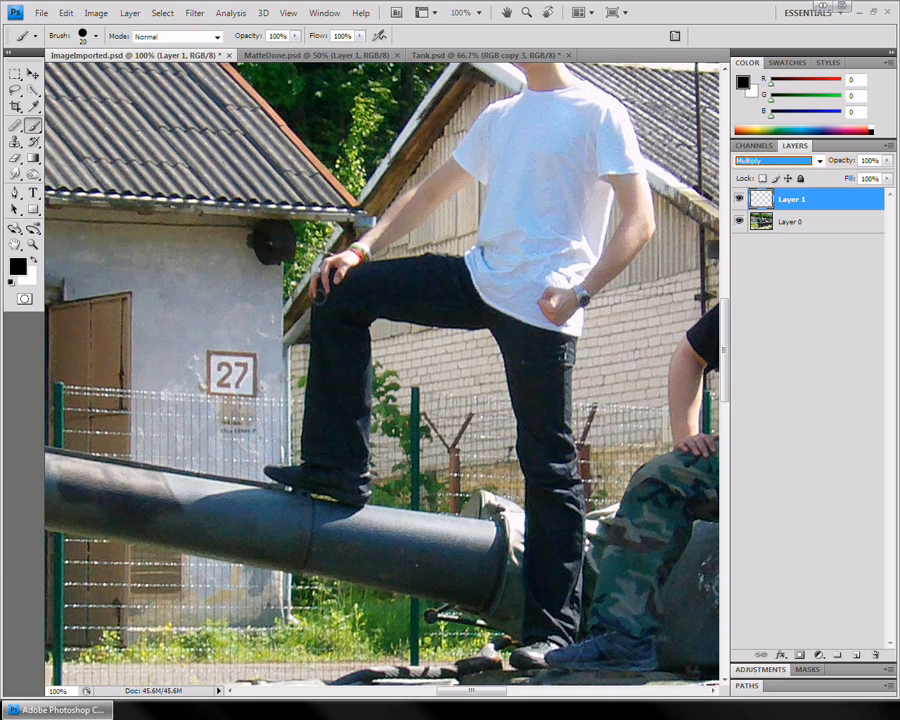
{"action": "left_click", "coordinate": [422, 380]}
{"action": "key", "text": "z"}
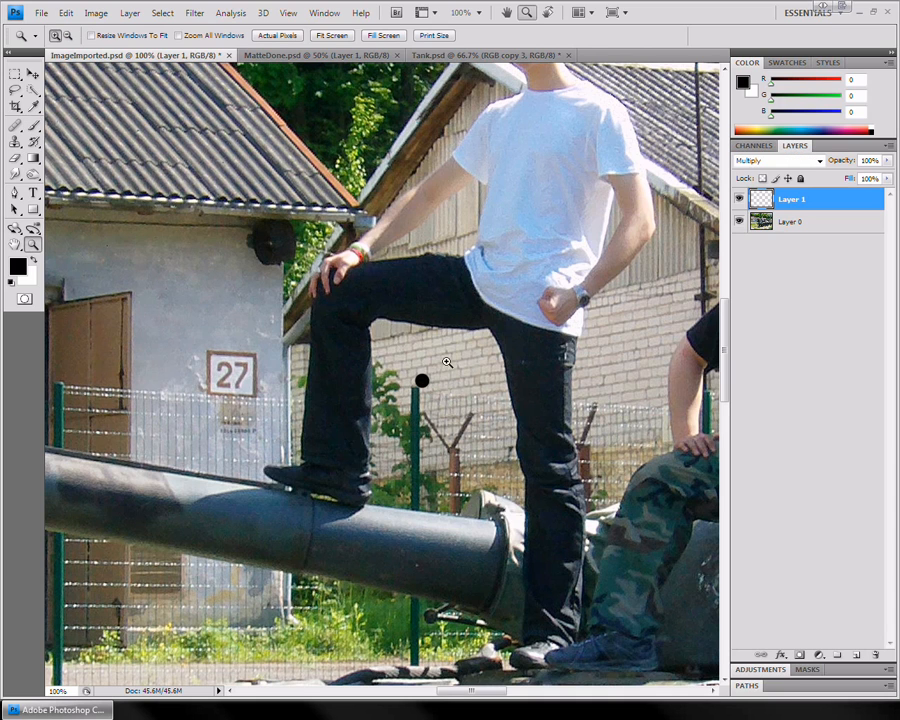
{"action": "left_click", "coordinate": [411, 376]}
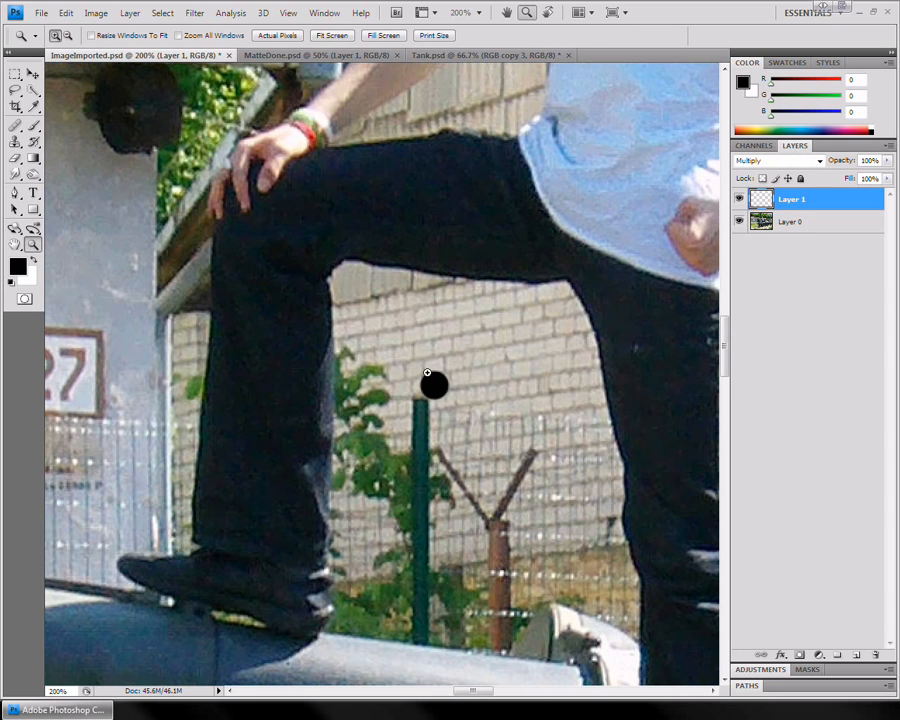
Paint a large black blob on Layer 1 between the standing man's legs, above the green fence post, with the 20-pixel Brush
{"action": "left_click_drag", "start_coordinate": [434, 394], "coordinate": [396, 360]}
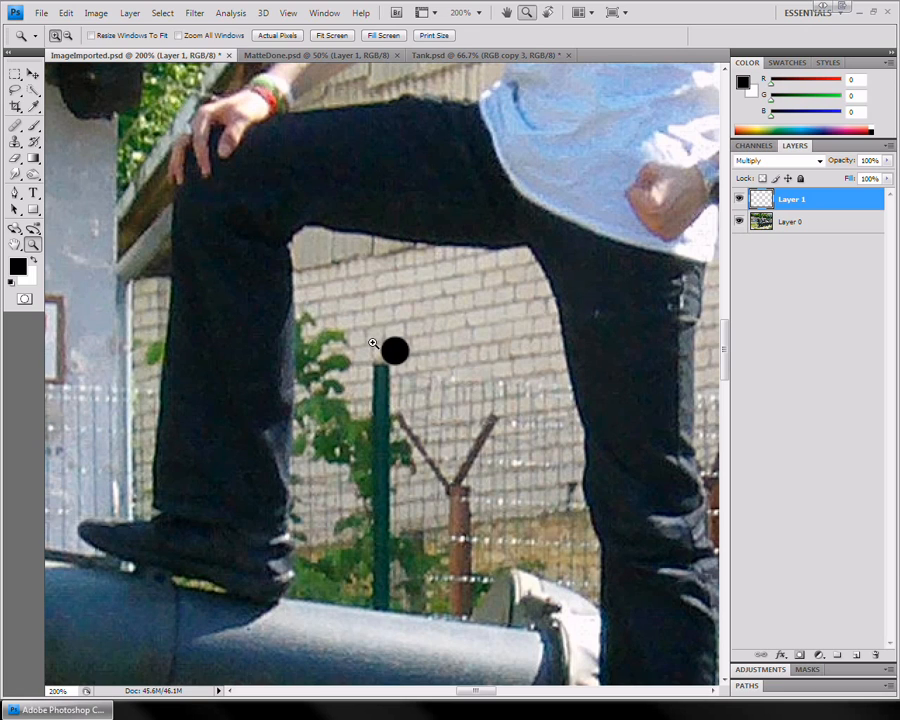
{"action": "key", "text": "v"}
{"action": "key", "text": "b"}
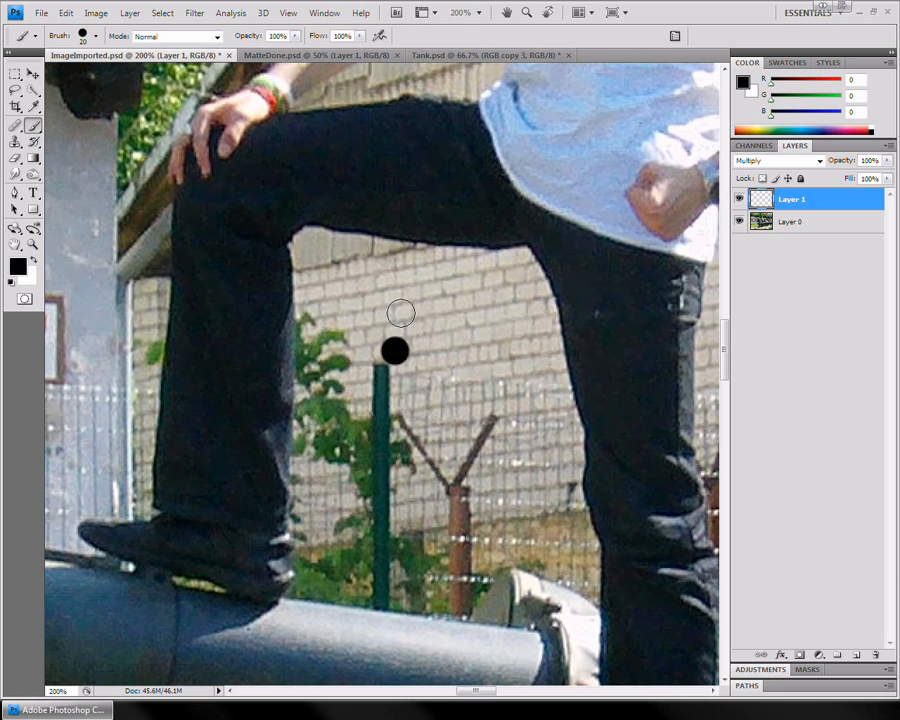
{"action": "mouse_move", "coordinate": [372, 326]}
{"action": "left_mouse_down"}
{"action": "mouse_move", "coordinate": [404, 367]}
{"action": "mouse_move", "coordinate": [391, 343]}
{"action": "mouse_move", "coordinate": [372, 353]}
{"action": "mouse_move", "coordinate": [396, 330]}
{"action": "mouse_move", "coordinate": [382, 400]}
{"action": "mouse_move", "coordinate": [397, 300]}
{"action": "mouse_move", "coordinate": [352, 418]}
{"action": "mouse_move", "coordinate": [403, 384]}
{"action": "mouse_move", "coordinate": [388, 296]}
{"action": "mouse_move", "coordinate": [329, 386]}
{"action": "mouse_move", "coordinate": [369, 392]}
{"action": "mouse_move", "coordinate": [351, 384]}
{"action": "mouse_move", "coordinate": [381, 337]}
{"action": "mouse_move", "coordinate": [425, 330]}
{"action": "left_mouse_up"}
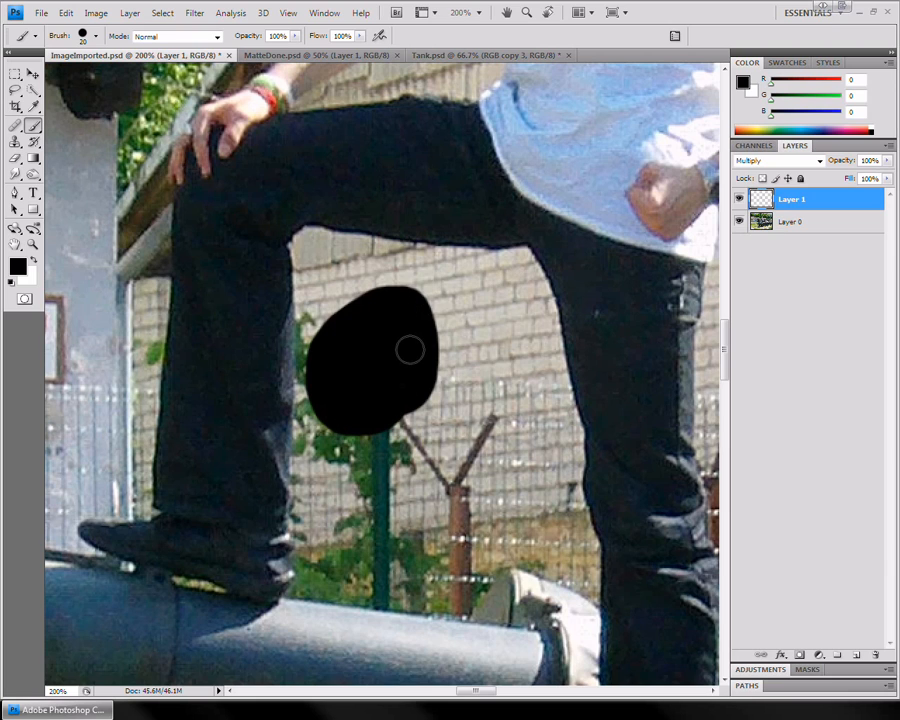
Swap the foreground color to white and paint away the blob's side nearest the man's straight leg on Layer 1
{"action": "key", "text": "x"}
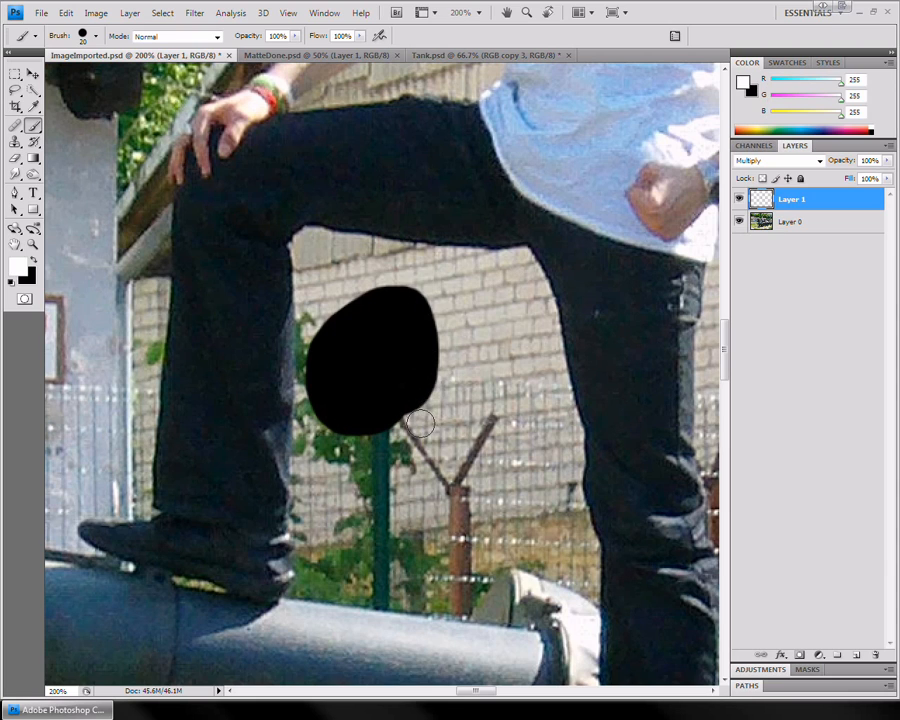
{"action": "mouse_move", "coordinate": [400, 405]}
{"action": "left_mouse_down"}
{"action": "mouse_move", "coordinate": [427, 347]}
{"action": "mouse_move", "coordinate": [414, 387]}
{"action": "mouse_move", "coordinate": [435, 329]}
{"action": "mouse_move", "coordinate": [412, 383]}
{"action": "mouse_move", "coordinate": [413, 323]}
{"action": "mouse_move", "coordinate": [398, 356]}
{"action": "mouse_move", "coordinate": [421, 397]}
{"action": "left_mouse_up"}
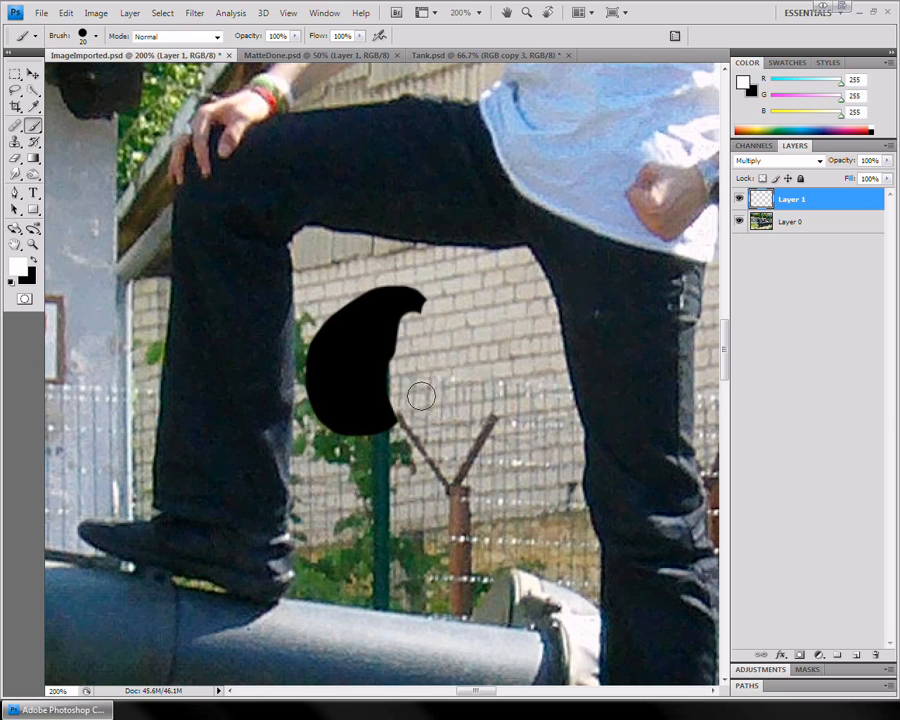
{"action": "left_click", "coordinate": [739, 221]}
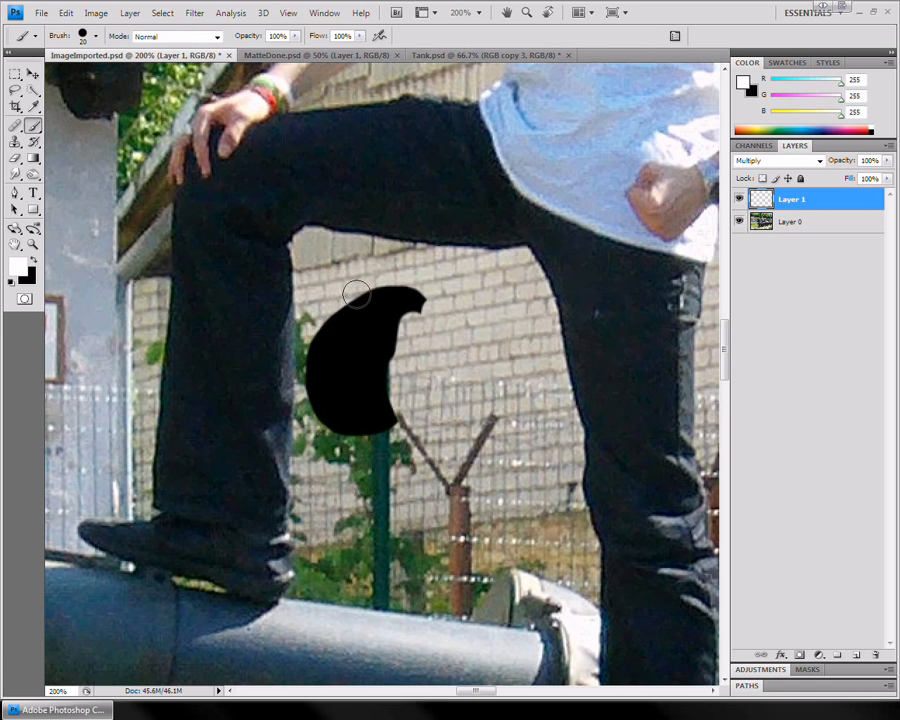
Lasso the sky, trees and buildings above the gun barrel and loosely around both men, fill the area black on Layer 1, and deselect
{"action": "left_click_drag", "start_coordinate": [203, 398], "coordinate": [362, 404]}
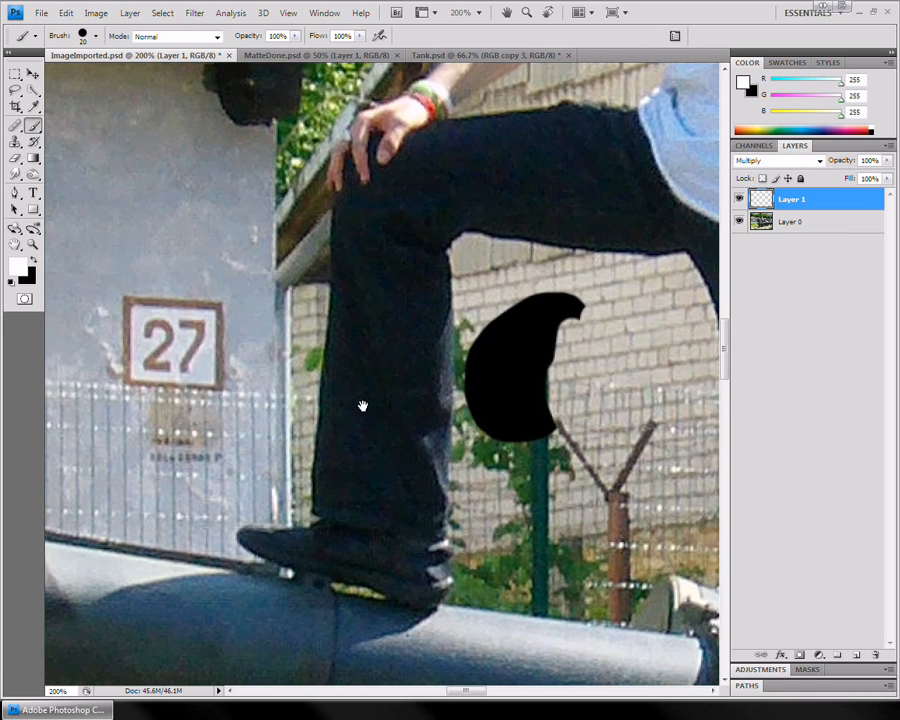
{"action": "key", "text": "z"}
{"action": "left_click", "coordinate": [311, 342], "text": "alt"}
{"action": "left_click", "coordinate": [311, 342], "text": "alt"}
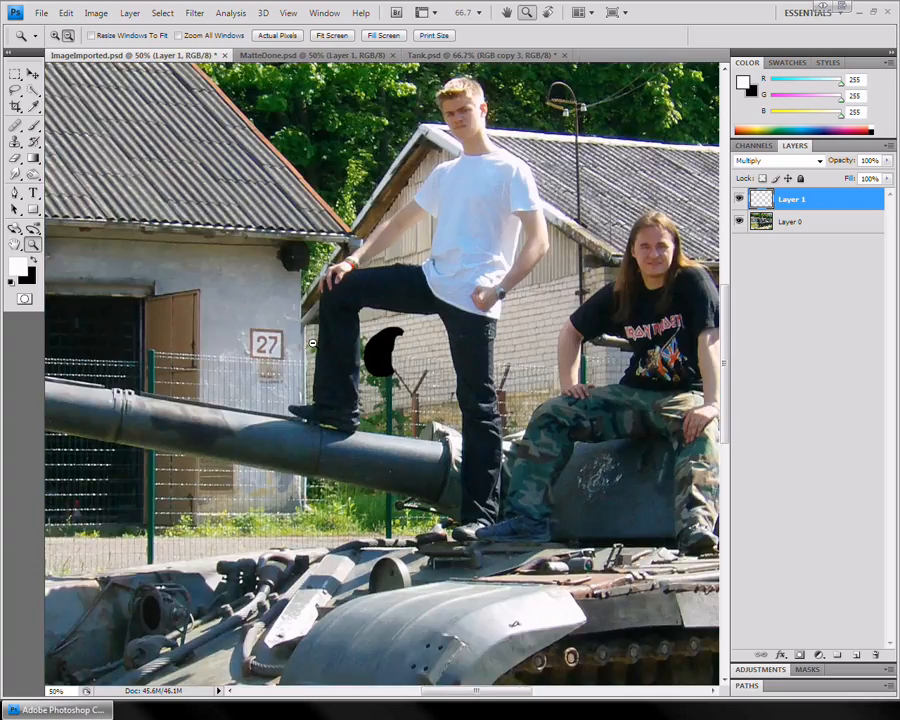
{"action": "left_click", "coordinate": [311, 342], "text": "alt"}
{"action": "left_click", "coordinate": [290, 307], "text": "alt"}
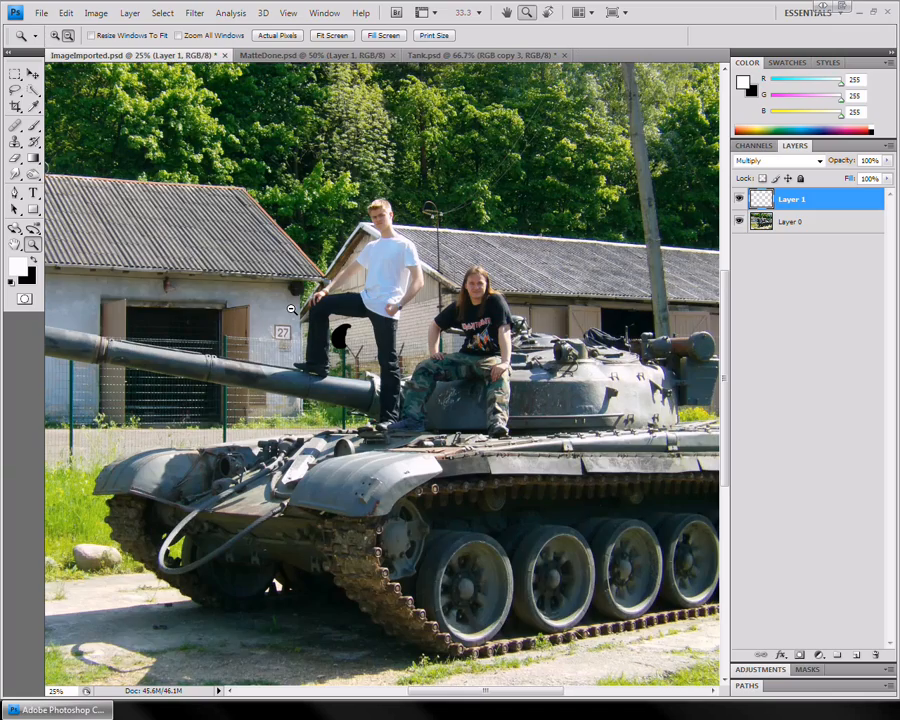
{"action": "left_click", "coordinate": [290, 307], "text": "alt"}
{"action": "mouse_move", "coordinate": [277, 276]}
{"action": "left_mouse_down"}
{"action": "mouse_move", "coordinate": [268, 291]}
{"action": "mouse_move", "coordinate": [416, 384]}
{"action": "mouse_move", "coordinate": [474, 446]}
{"action": "mouse_move", "coordinate": [468, 440]}
{"action": "left_mouse_up"}
{"action": "key", "text": "b"}
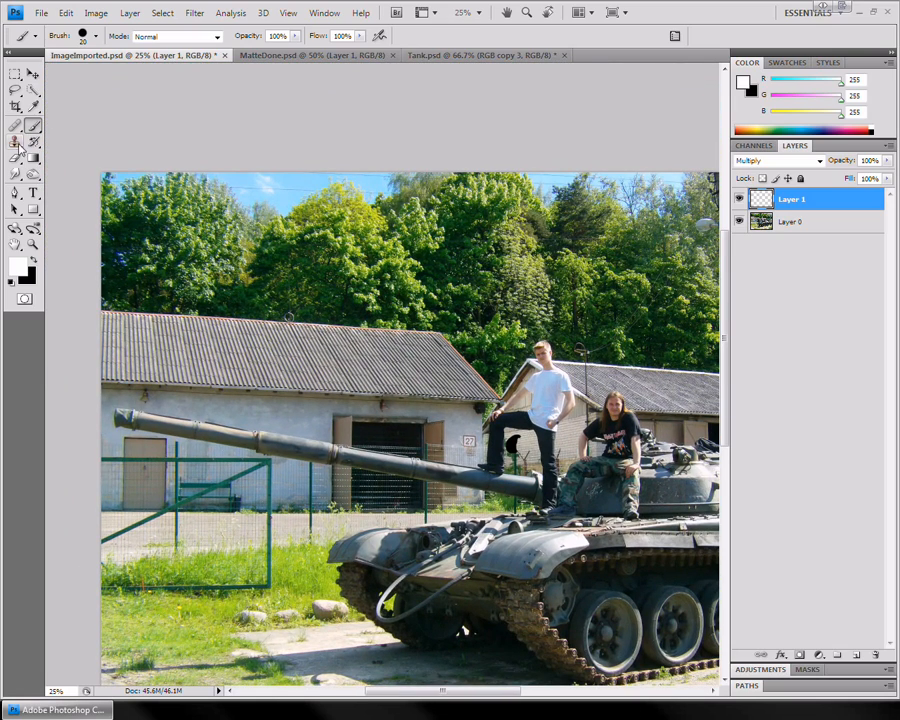
{"action": "left_click", "coordinate": [15, 89]}
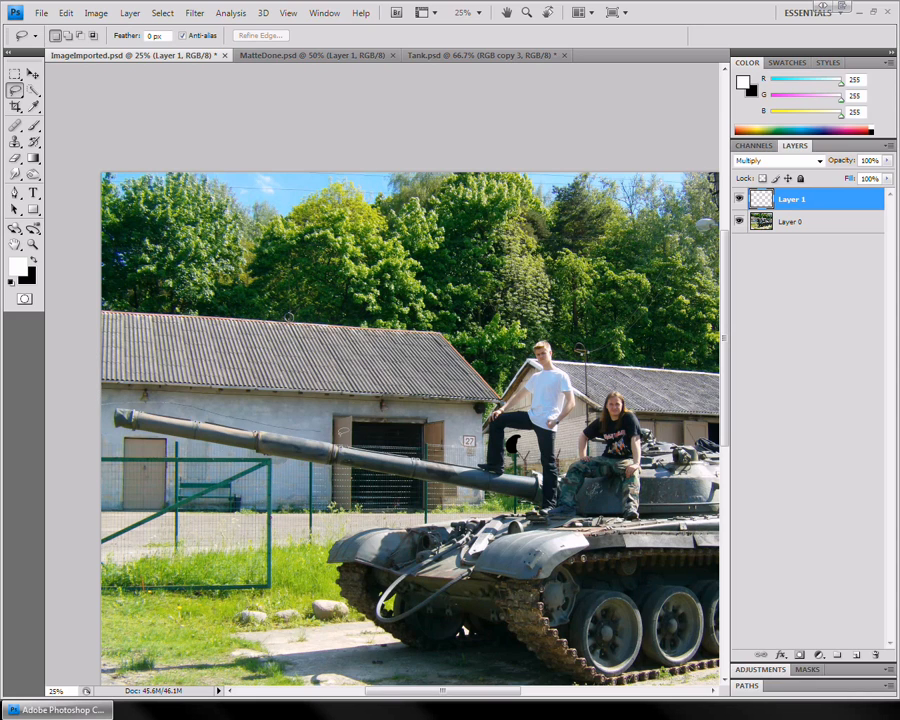
{"action": "left_click_drag", "start_coordinate": [339, 435], "coordinate": [473, 462]}
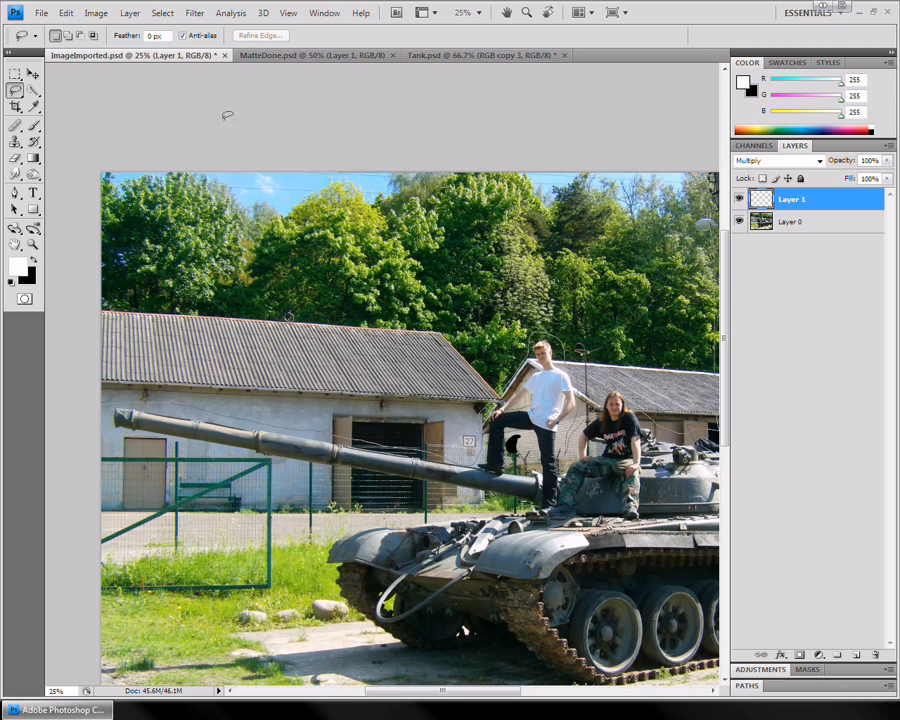
{"action": "left_click_drag", "start_coordinate": [81, 183], "coordinate": [92, 170]}
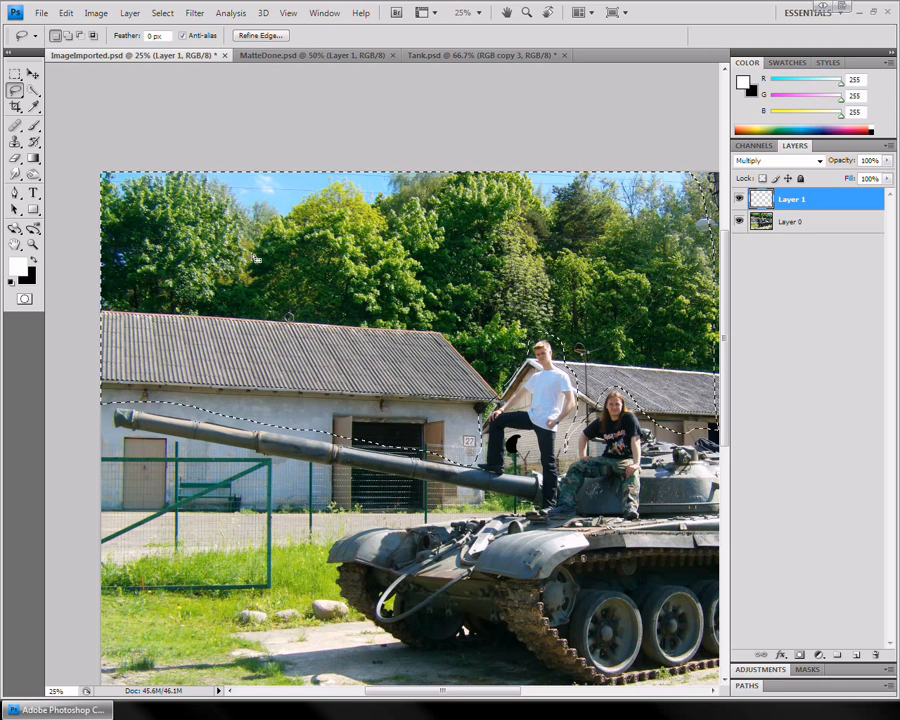
{"action": "key", "text": "ctrl+BackSpace"}
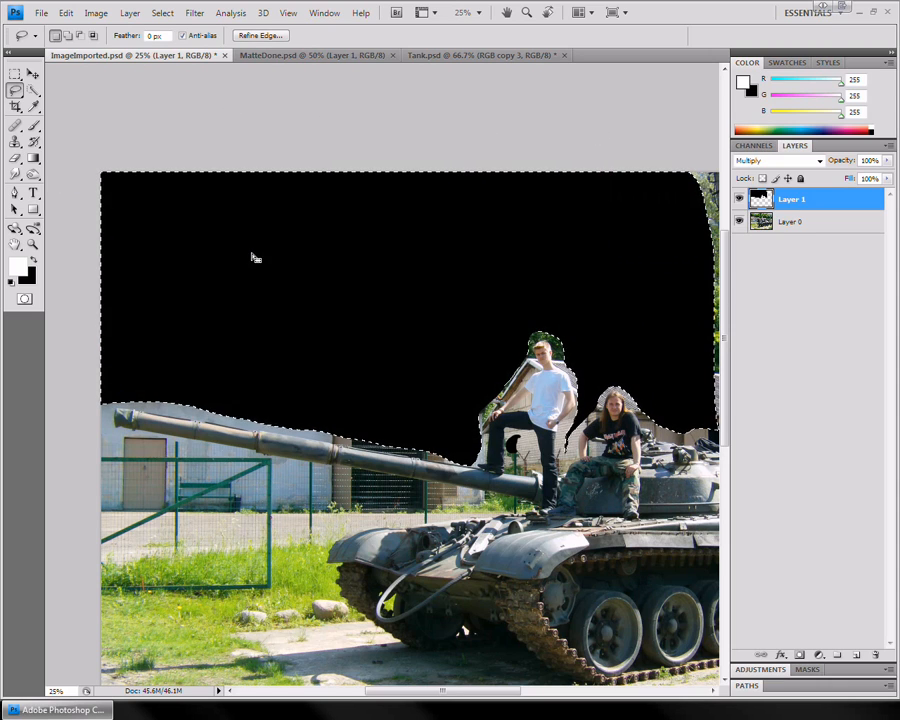
{"action": "key", "text": "ctrl+d"}
Lasso the remaining sky, trees, utility pole and garages behind the turret's rear, fill the area with black, and deselect
{"action": "left_click_drag", "start_coordinate": [579, 342], "coordinate": [327, 354]}
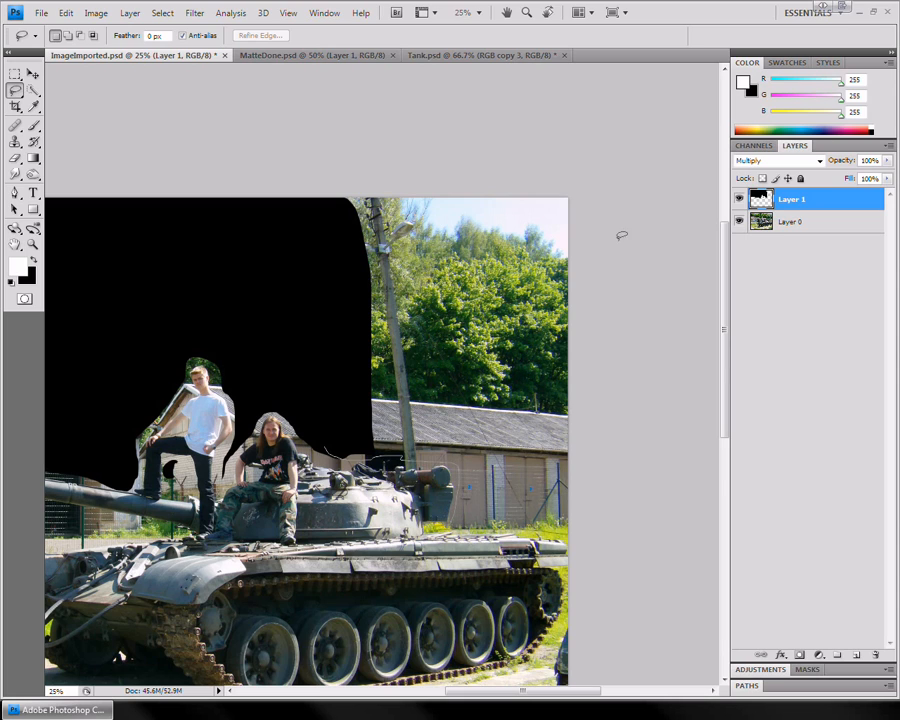
{"action": "left_click_drag", "start_coordinate": [296, 199], "coordinate": [331, 291]}
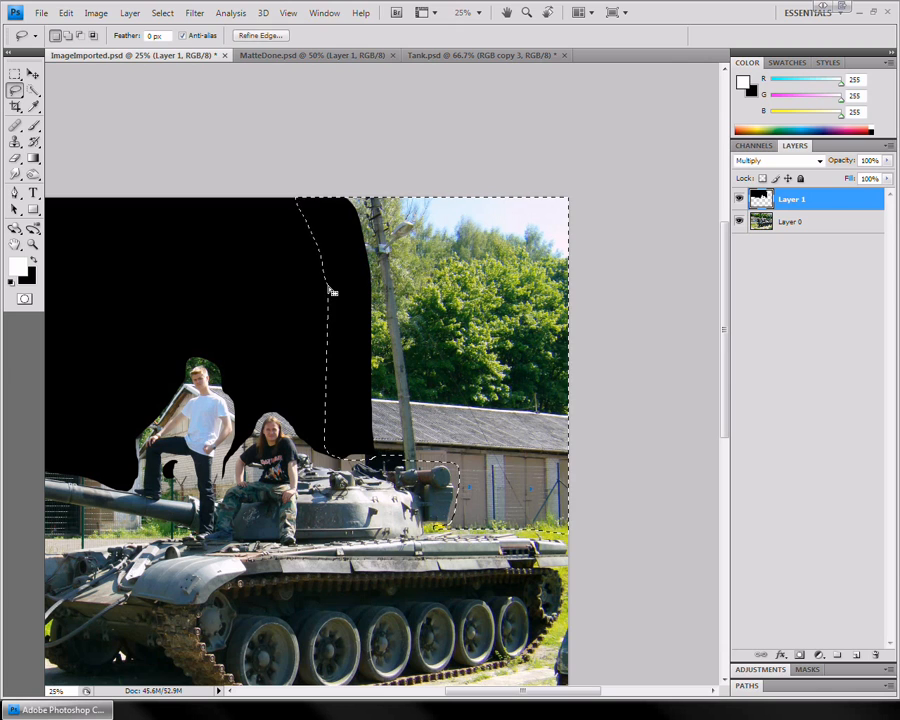
{"action": "key", "text": "ctrl+BackSpace"}
{"action": "key", "text": "ctrl+BackSpace"}
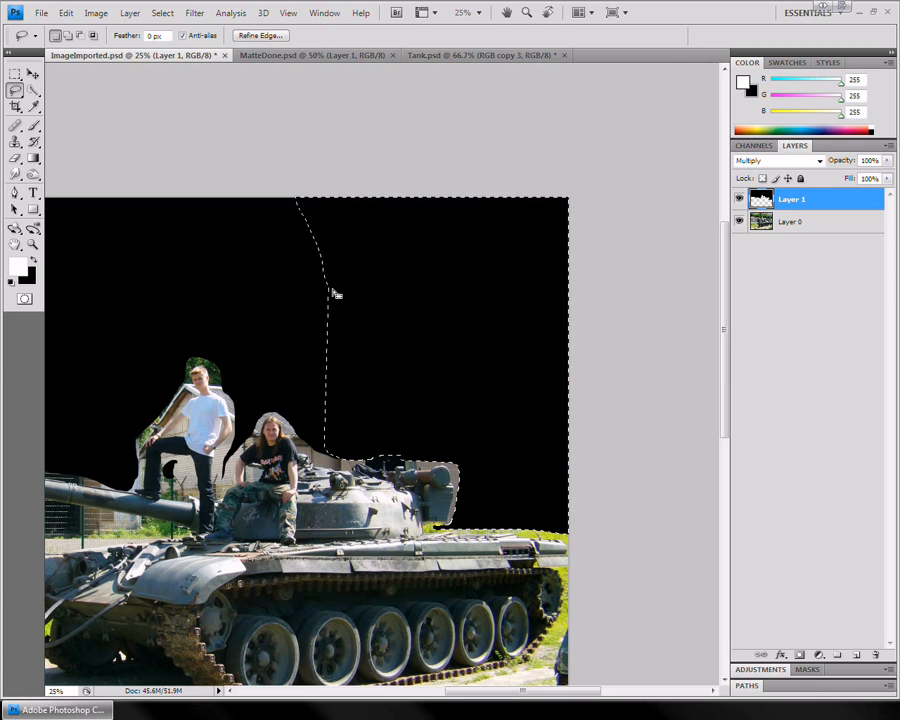
{"action": "key", "text": "ctrl+d"}
Lasso the fence, wall and upper grass between the gun barrel and the tank's front fender, fill the area with black, and deselect
{"action": "left_click_drag", "start_coordinate": [158, 581], "coordinate": [563, 456]}
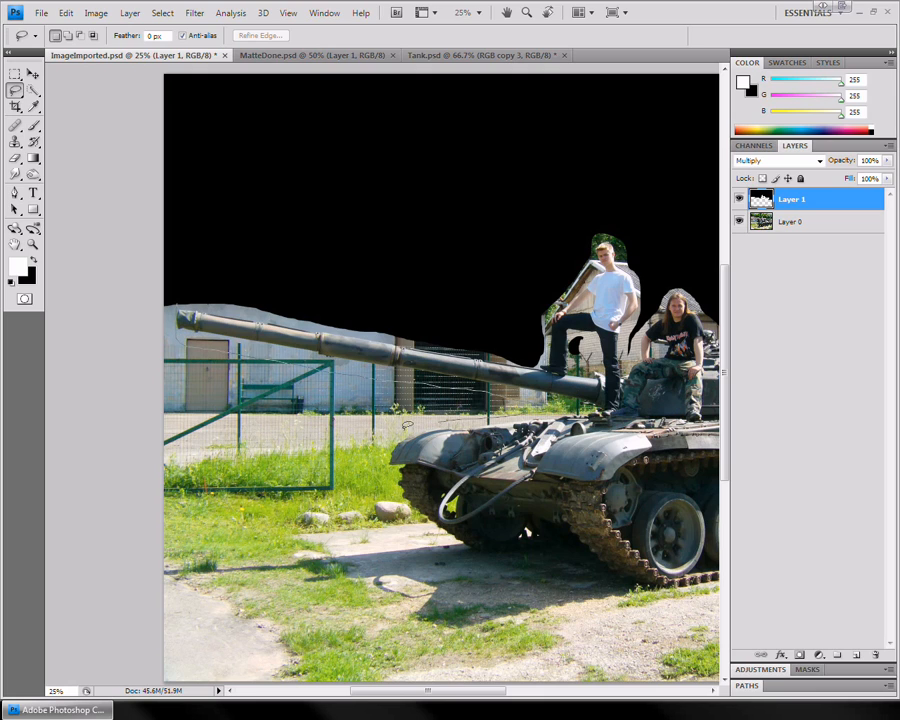
{"action": "mouse_move", "coordinate": [230, 500]}
{"action": "left_mouse_down"}
{"action": "mouse_move", "coordinate": [115, 444]}
{"action": "mouse_move", "coordinate": [155, 296]}
{"action": "mouse_move", "coordinate": [190, 280]}
{"action": "left_mouse_up"}
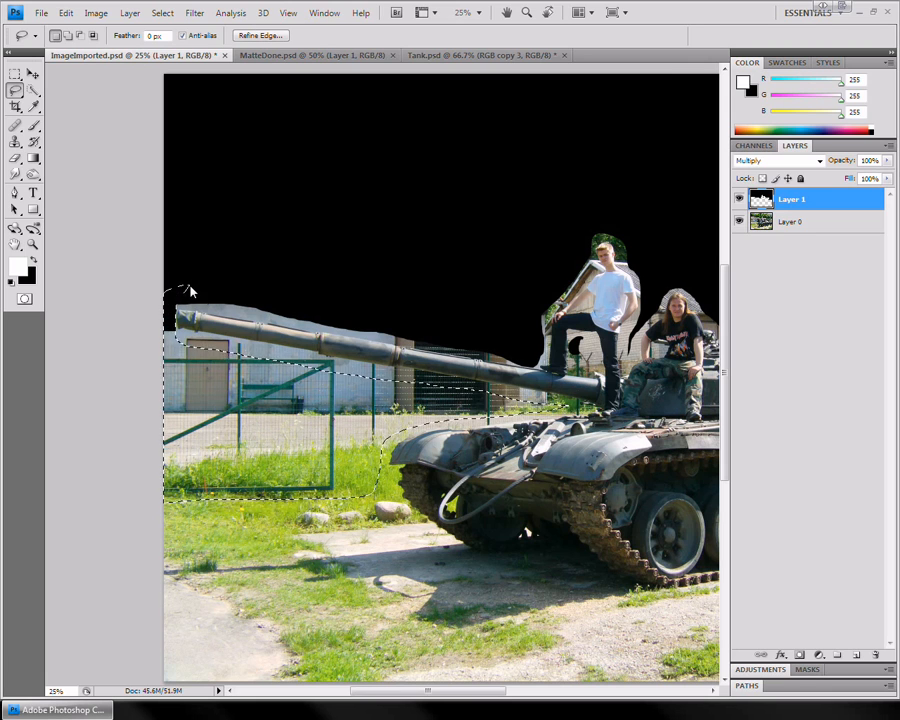
{"action": "key", "text": "ctrl+BackSpace"}
{"action": "key", "text": "ctrl+d"}
Examine the rough matte around the standing man and along the gun barrel at 100% zoom
{"action": "key", "text": "space"}
{"action": "left_click_drag", "start_coordinate": [352, 400], "coordinate": [240, 403]}
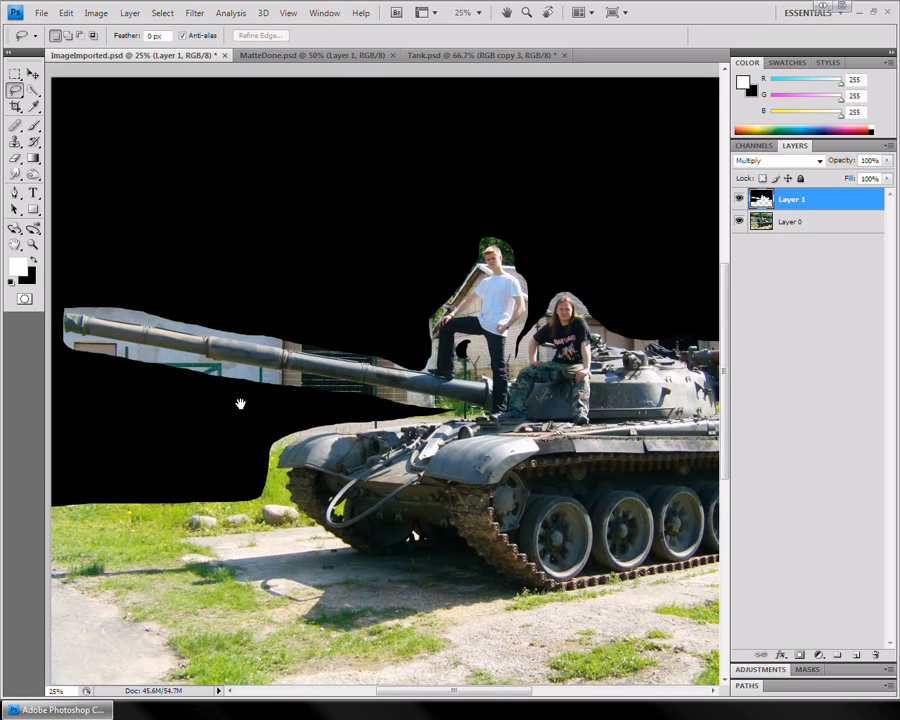
{"action": "left_click_drag", "start_coordinate": [565, 405], "coordinate": [421, 423]}
{"action": "key", "text": "z"}
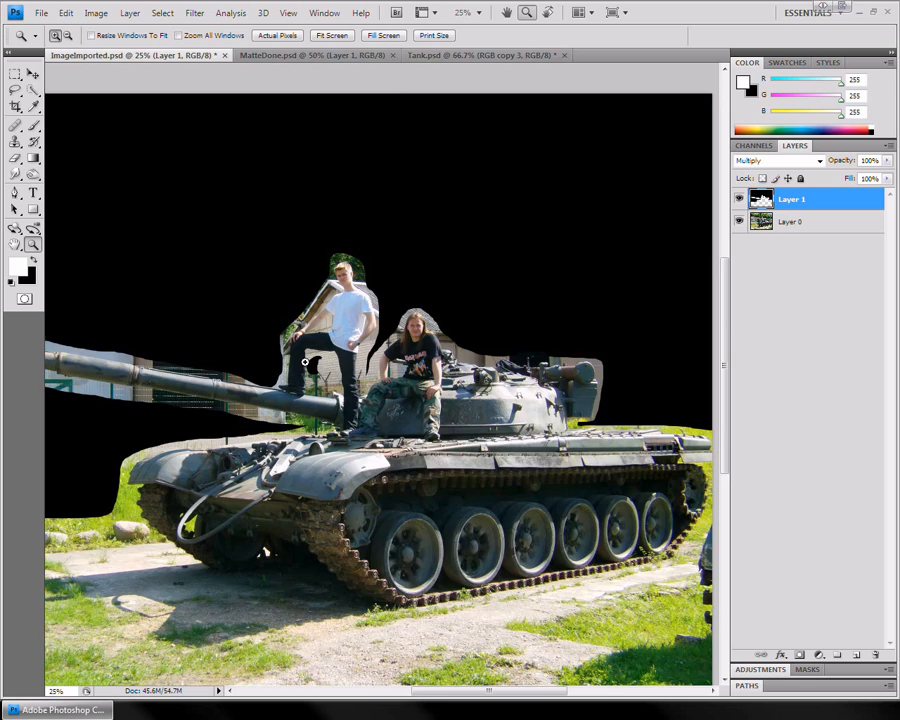
{"action": "left_click", "coordinate": [318, 345]}
{"action": "left_click", "coordinate": [318, 345]}
{"action": "left_click", "coordinate": [327, 333]}
{"action": "left_click", "coordinate": [327, 333]}
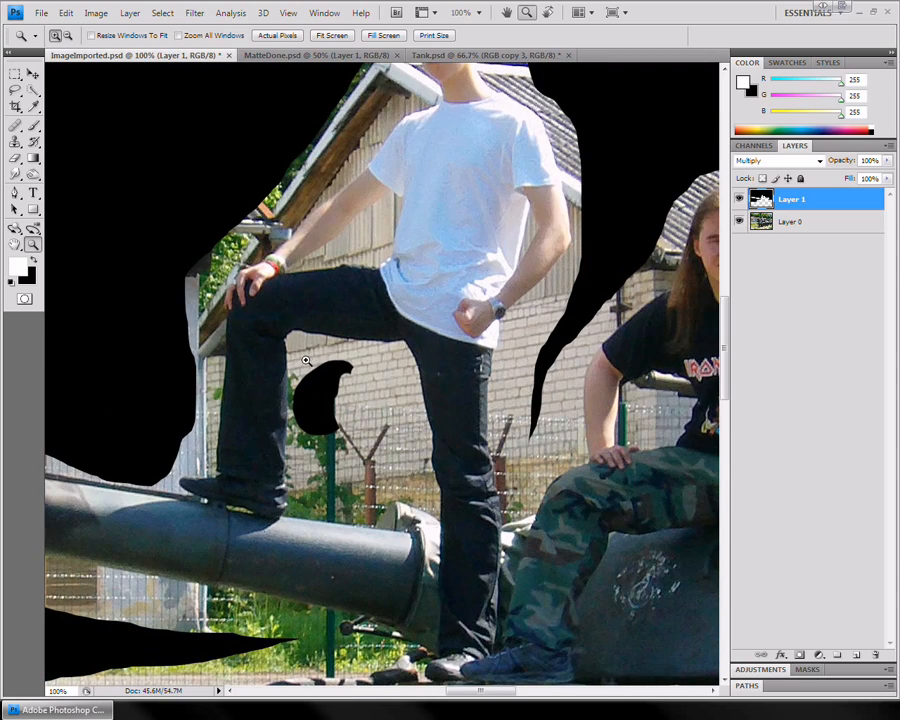
{"action": "key", "text": "l"}
{"action": "key", "text": "space"}
{"action": "mouse_move", "coordinate": [186, 393]}
{"action": "left_mouse_down"}
{"action": "mouse_move", "coordinate": [497, 438]}
{"action": "mouse_move", "coordinate": [476, 504]}
{"action": "mouse_move", "coordinate": [482, 472]}
{"action": "mouse_move", "coordinate": [474, 484]}
{"action": "mouse_move", "coordinate": [450, 471]}
{"action": "left_mouse_up"}
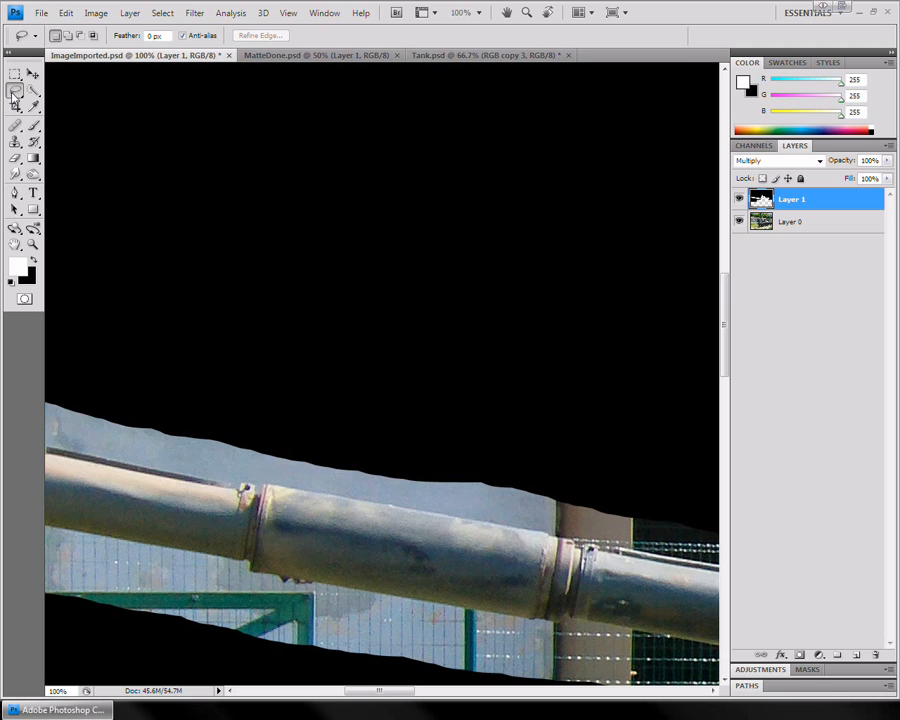
Outline the wall strip above the gun barrel's middle section with the Polygonal Lasso at 300% zoom, fill it with black, and deselect
{"action": "mouse_move", "coordinate": [15, 90]}
{"action": "left_mouse_down"}
{"action": "mouse_move", "coordinate": [50, 115]}
{"action": "mouse_move", "coordinate": [75, 107]}
{"action": "left_mouse_up"}
{"action": "left_click_drag", "start_coordinate": [319, 477], "coordinate": [327, 393]}
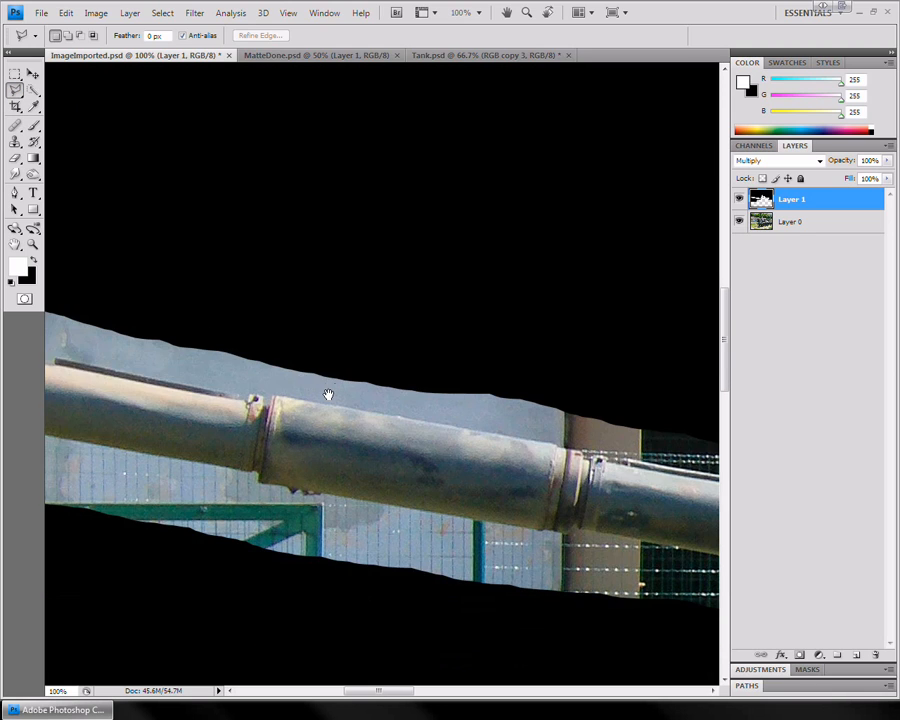
{"action": "left_click", "coordinate": [275, 370], "text": "ctrl"}
{"action": "left_click", "coordinate": [282, 414], "text": "ctrl"}
{"action": "left_click_drag", "start_coordinate": [376, 483], "coordinate": [279, 382]}
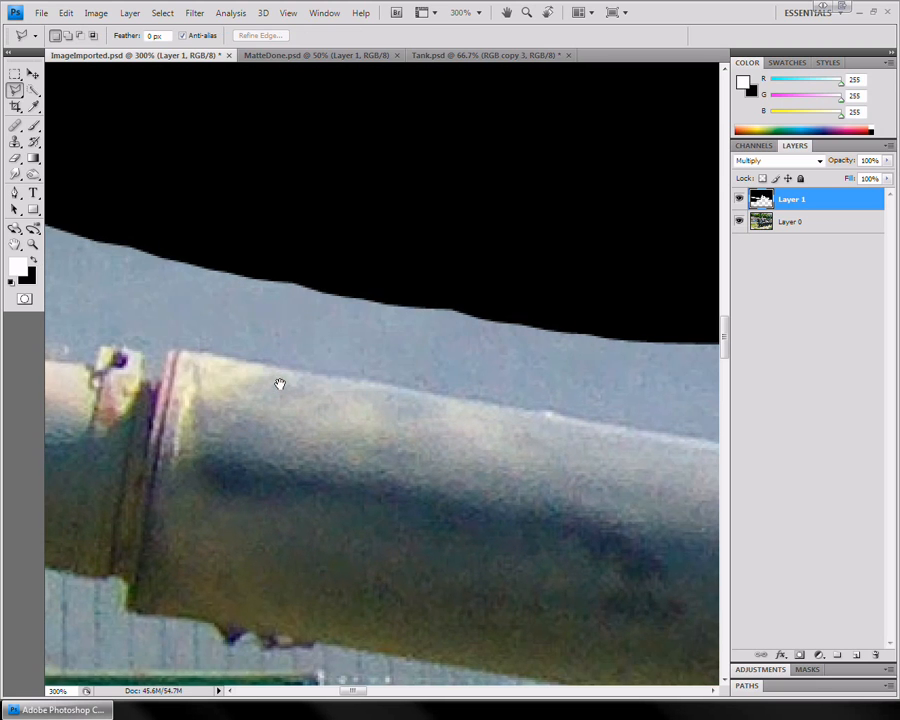
{"action": "left_click", "coordinate": [172, 341]}
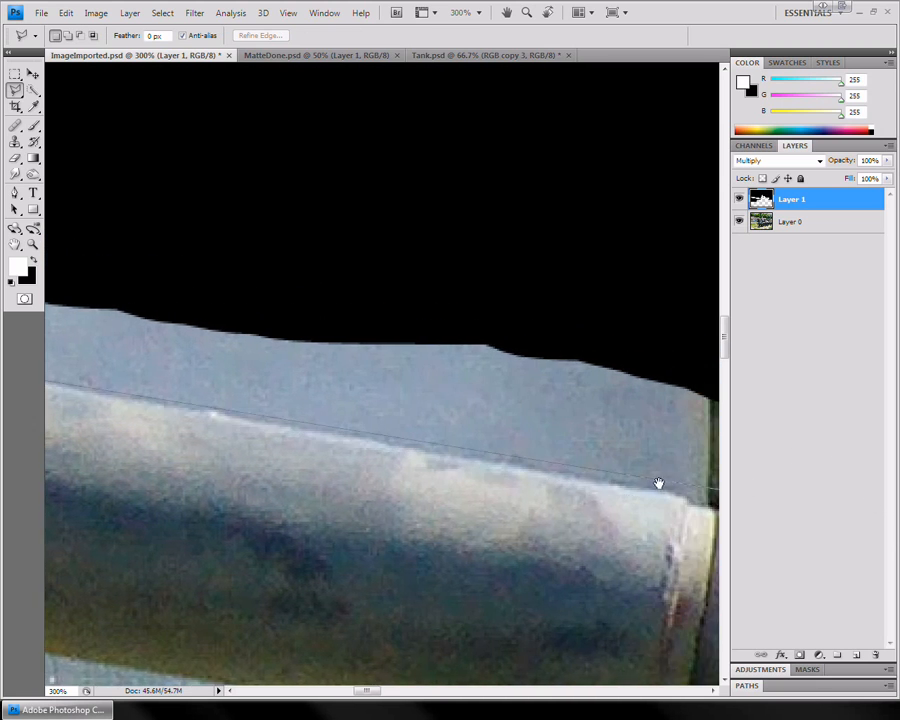
{"action": "left_click_drag", "start_coordinate": [652, 482], "coordinate": [370, 411]}
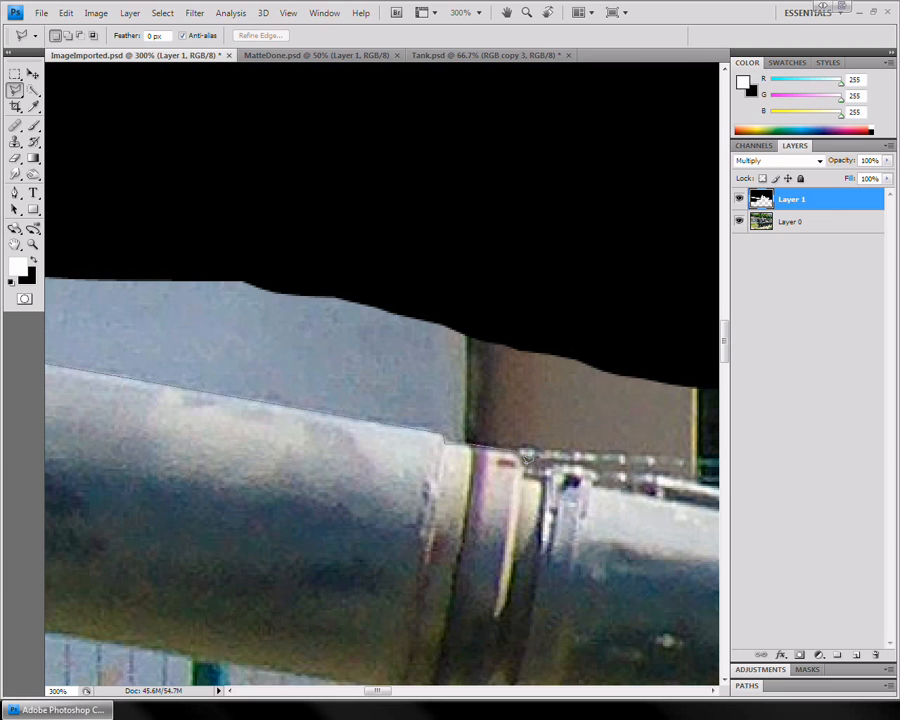
{"action": "left_click", "coordinate": [611, 249]}
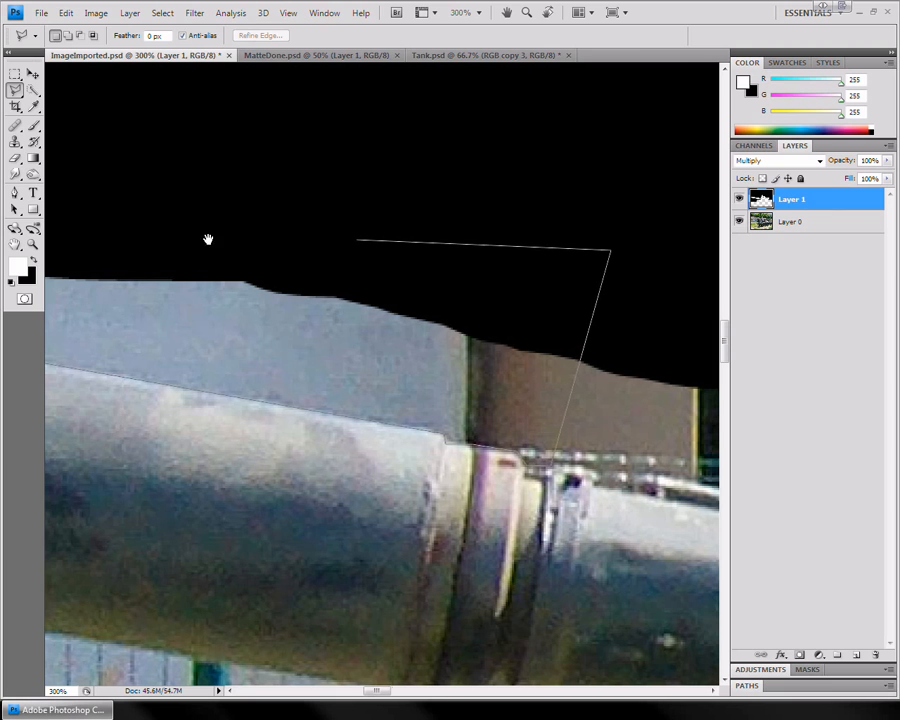
{"action": "left_click_drag", "start_coordinate": [205, 239], "coordinate": [718, 322]}
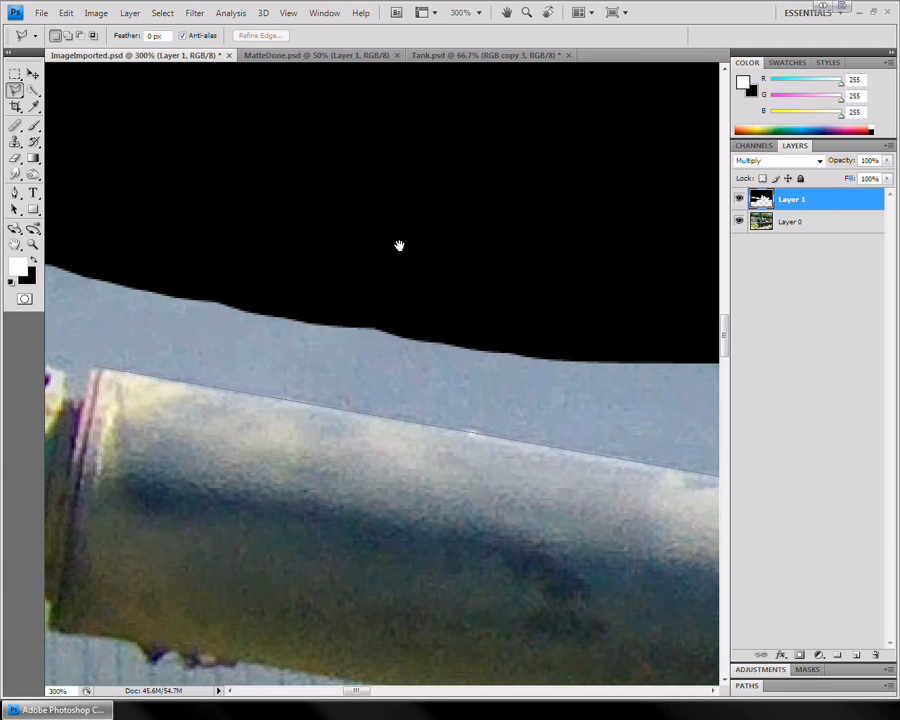
{"action": "left_click", "coordinate": [93, 216]}
{"action": "left_click", "coordinate": [94, 358]}
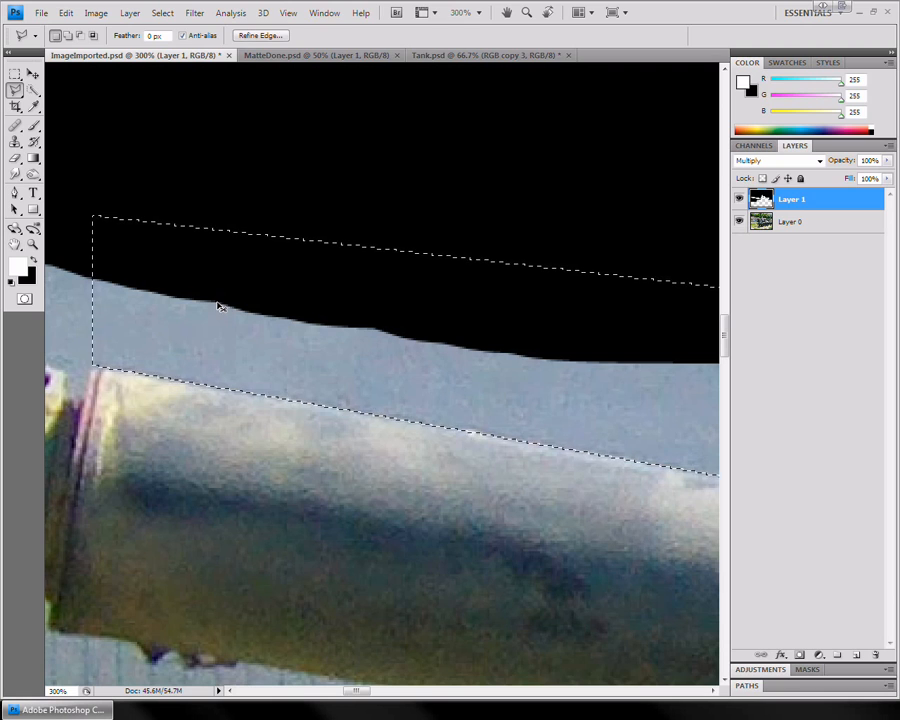
{"action": "key", "text": "ctrl+BackSpace"}
{"action": "key", "text": "ctrl+d"}
Examine the matte edge along the barrel and the background left around the two men at 66.67% zoom
{"action": "key", "text": "z"}
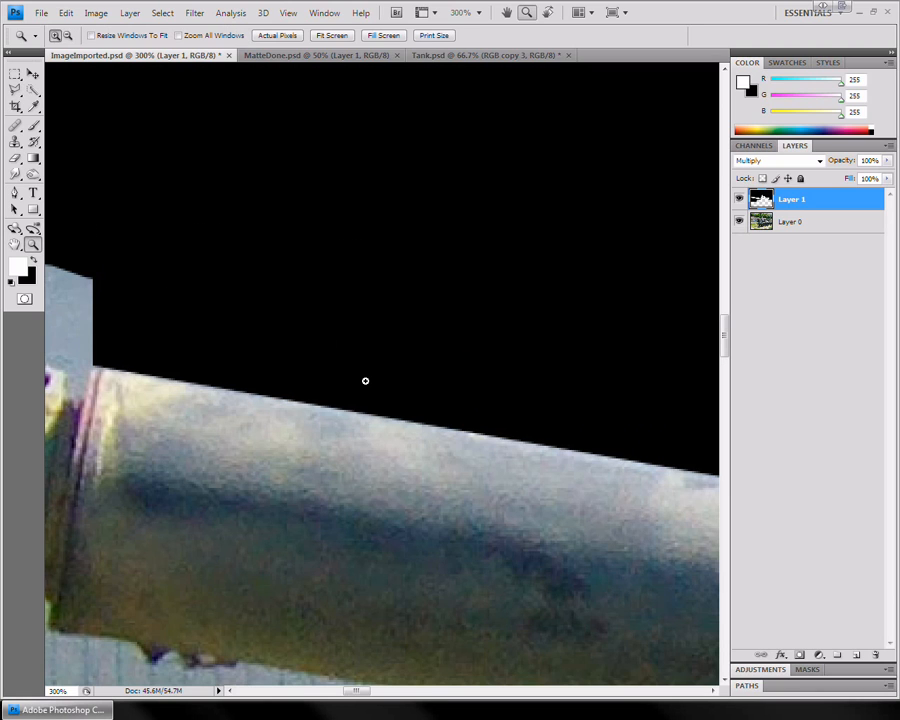
{"action": "left_click", "coordinate": [363, 352], "text": "alt"}
{"action": "left_click", "coordinate": [374, 364], "text": "alt"}
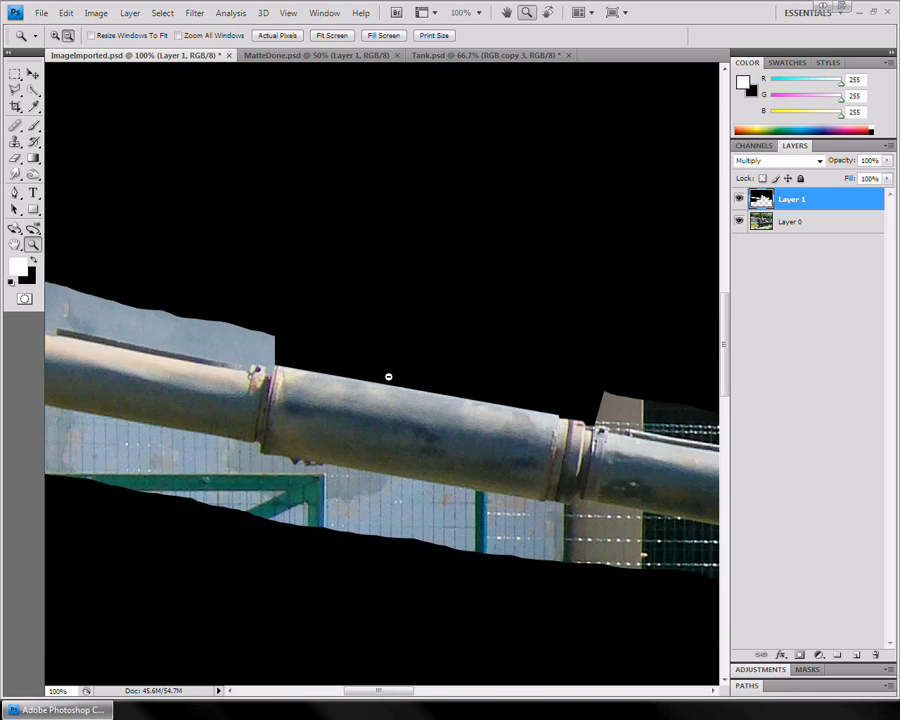
{"action": "left_click", "coordinate": [406, 384], "text": "alt"}
{"action": "left_click_drag", "start_coordinate": [584, 416], "coordinate": [400, 404]}
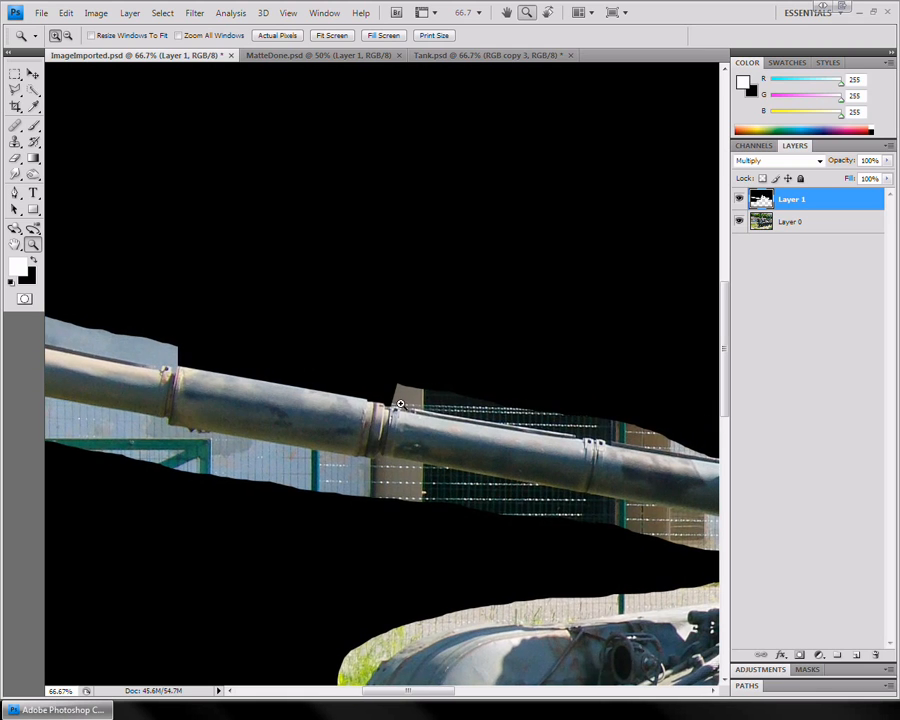
{"action": "left_click_drag", "start_coordinate": [326, 400], "coordinate": [293, 460]}
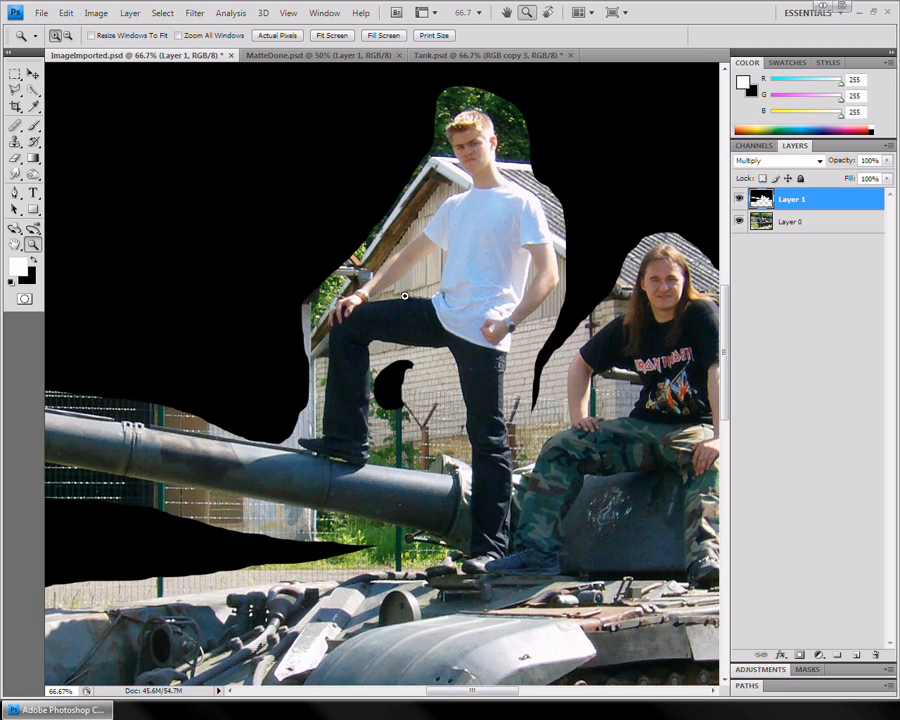
{"action": "left_click_drag", "start_coordinate": [401, 437], "coordinate": [388, 458]}
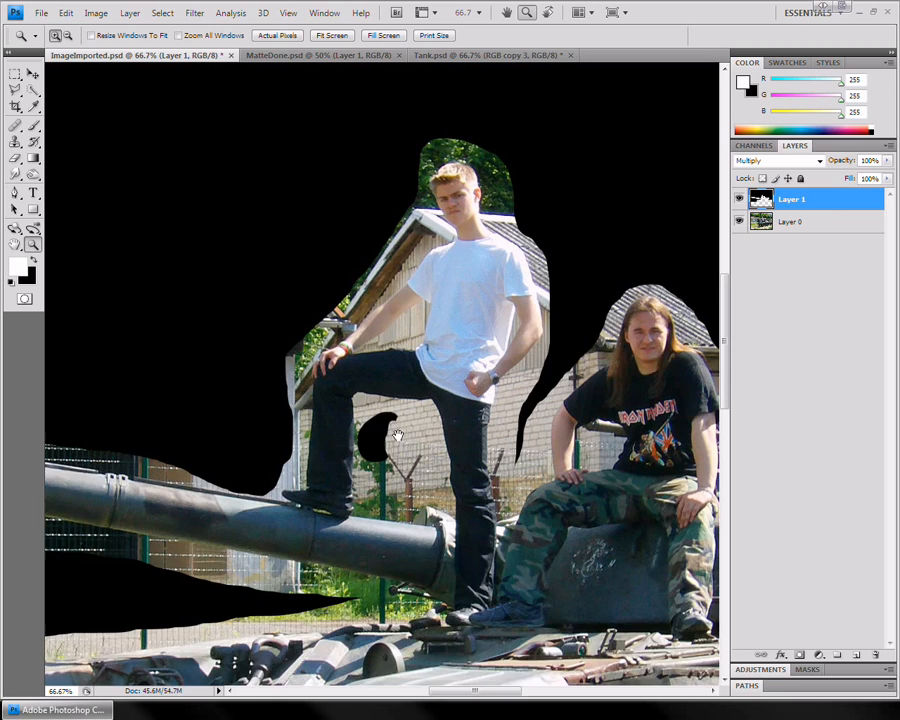
Paint black along the inner edge of the standing man's bent leg at 300% zoom with a 7 px brush
{"action": "left_click_drag", "start_coordinate": [438, 518], "coordinate": [395, 433]}
{"action": "left_click", "coordinate": [446, 389]}
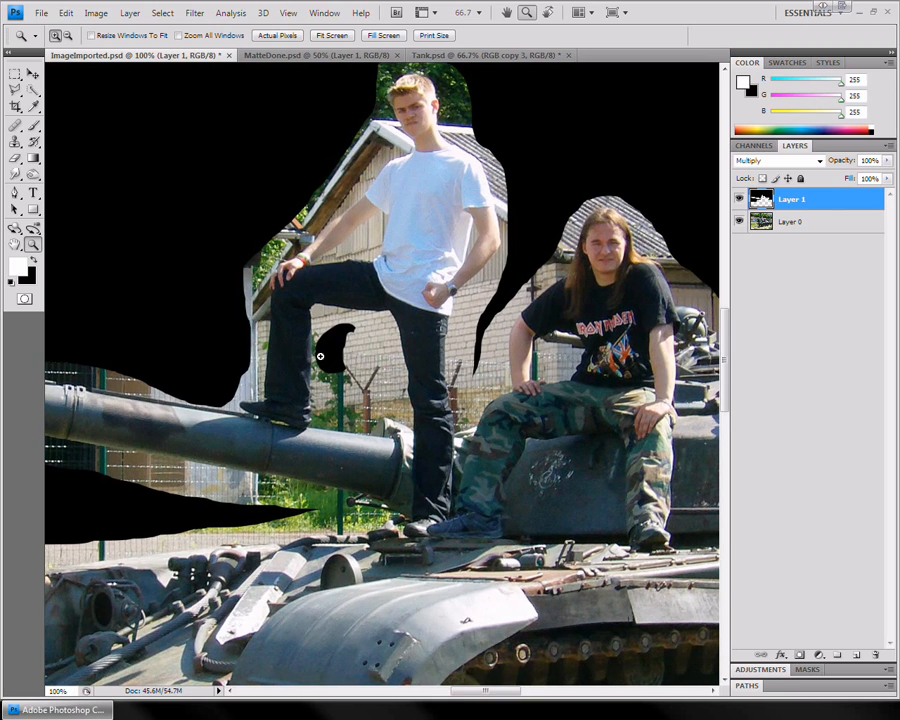
{"action": "left_click", "coordinate": [322, 356]}
{"action": "left_click_drag", "start_coordinate": [229, 275], "coordinate": [315, 377]}
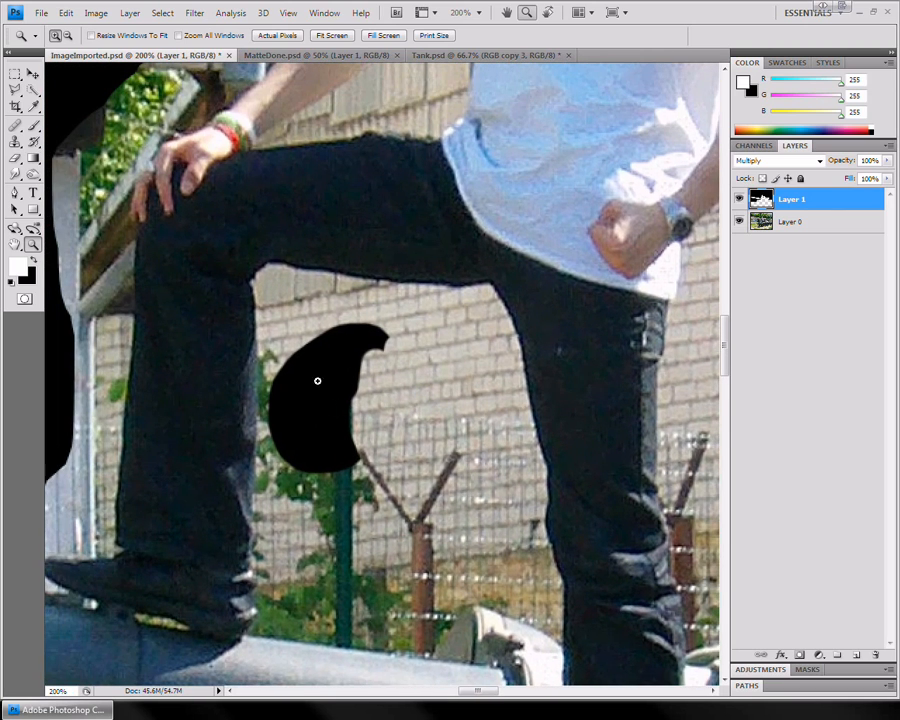
{"action": "key", "text": "b"}
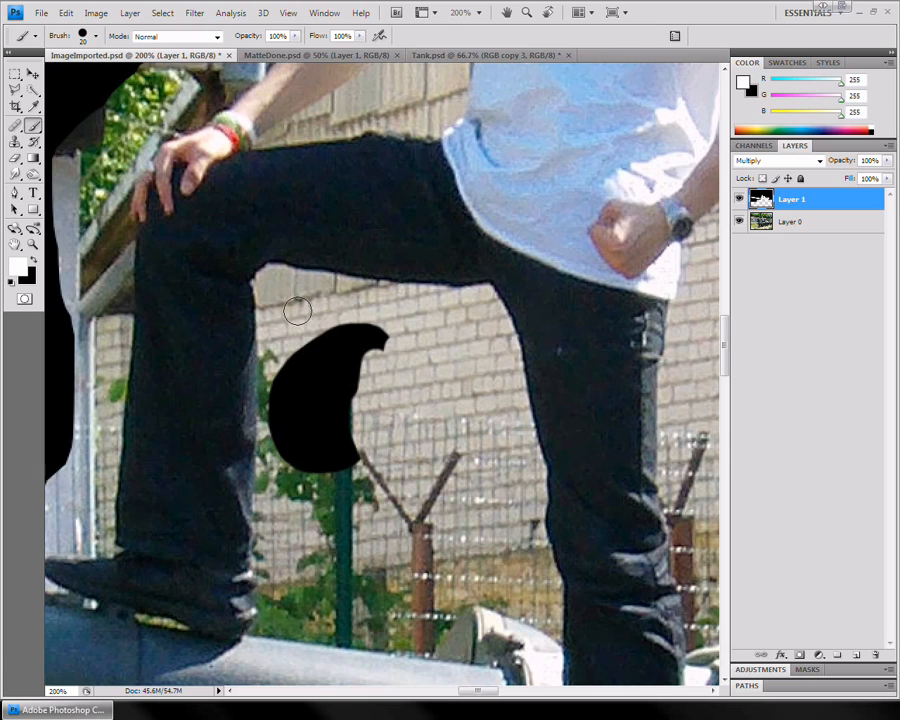
{"action": "key", "text": "bracketleft"}
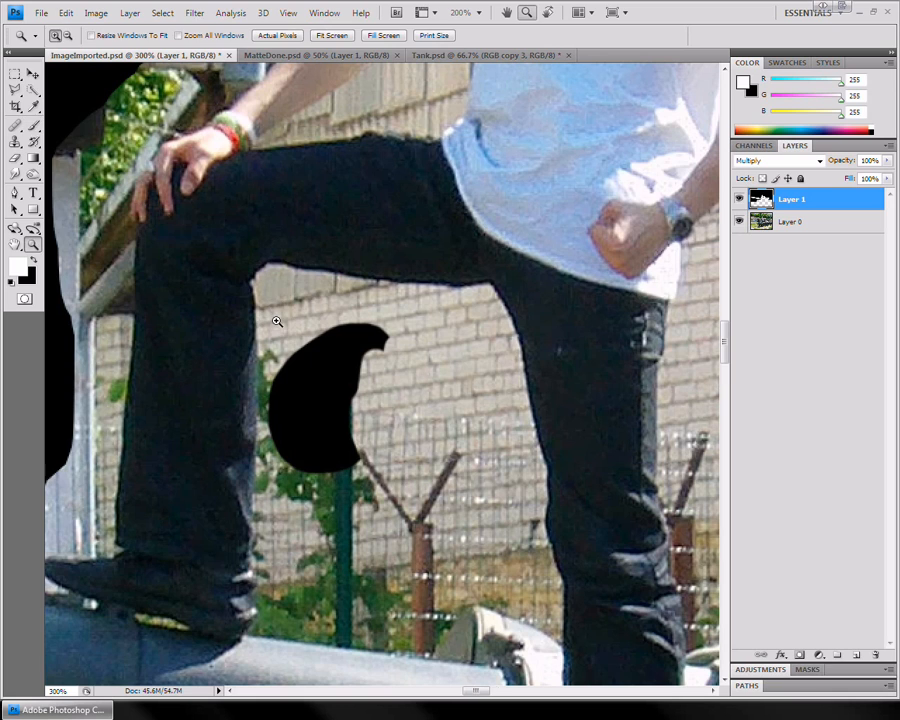
{"action": "left_click", "coordinate": [277, 321], "text": "ctrl"}
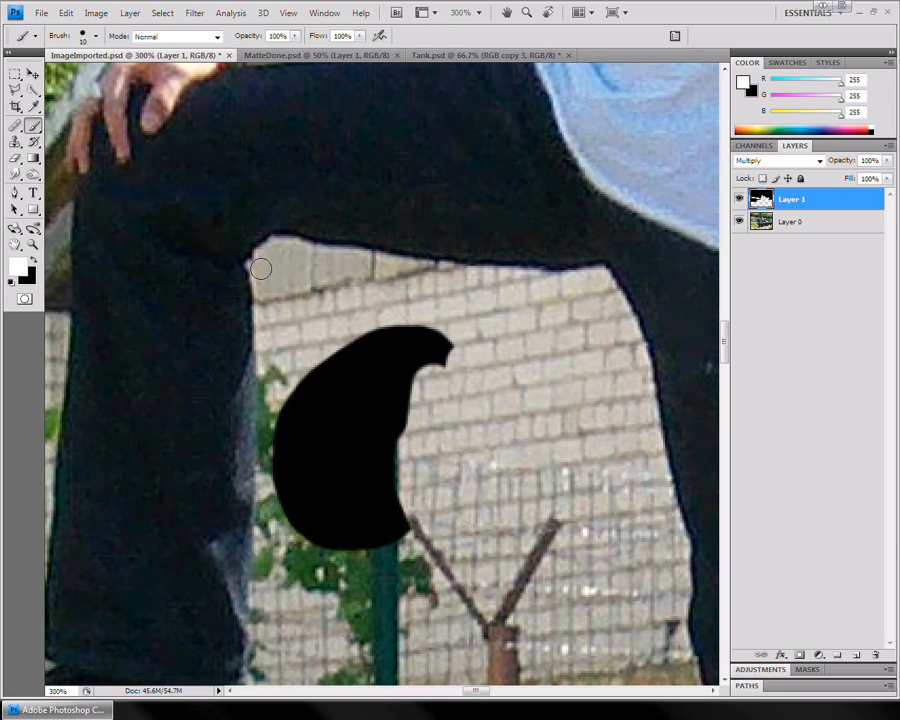
{"action": "key", "text": "bracketleft"}
{"action": "key", "text": "bracketleft"}
{"action": "key", "text": "bracketleft"}
{"action": "left_click", "coordinate": [253, 266]}
{"action": "key", "text": "x"}
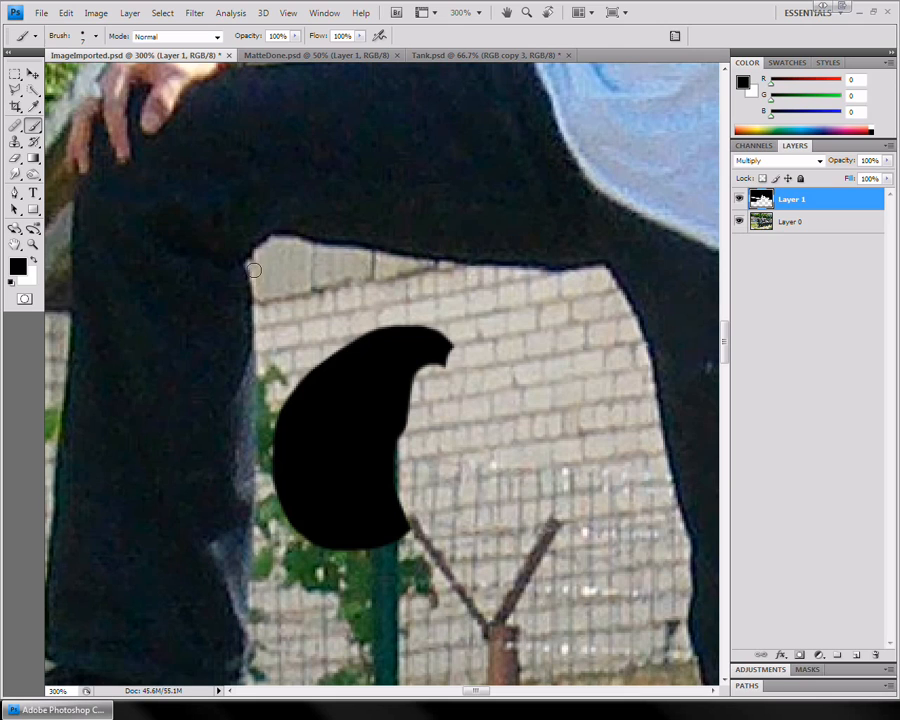
{"action": "left_click_drag", "start_coordinate": [254, 270], "coordinate": [266, 438]}
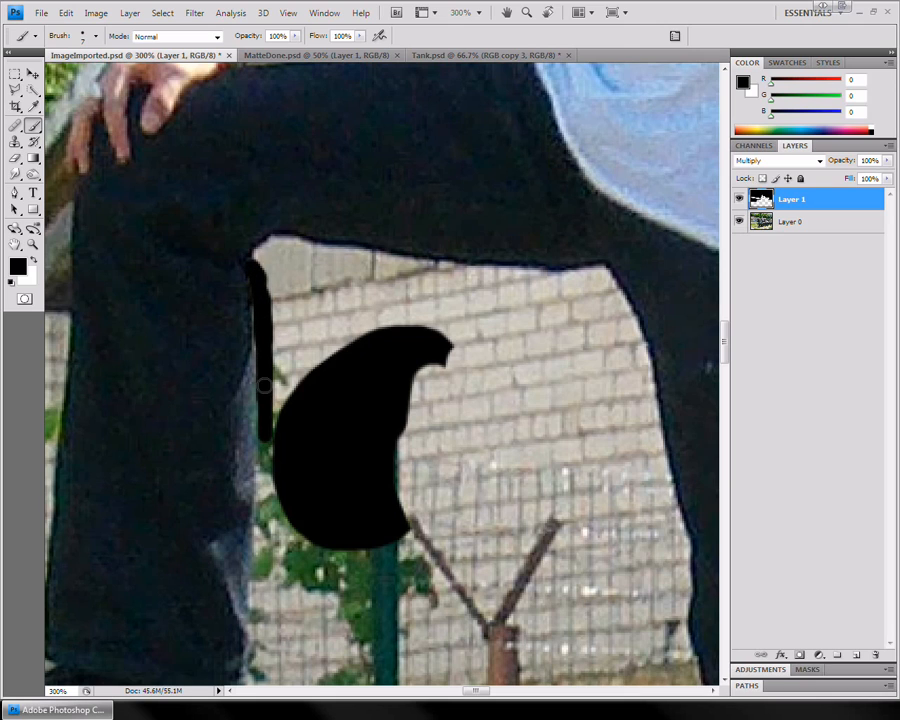
{"action": "left_click_drag", "start_coordinate": [264, 385], "coordinate": [263, 508]}
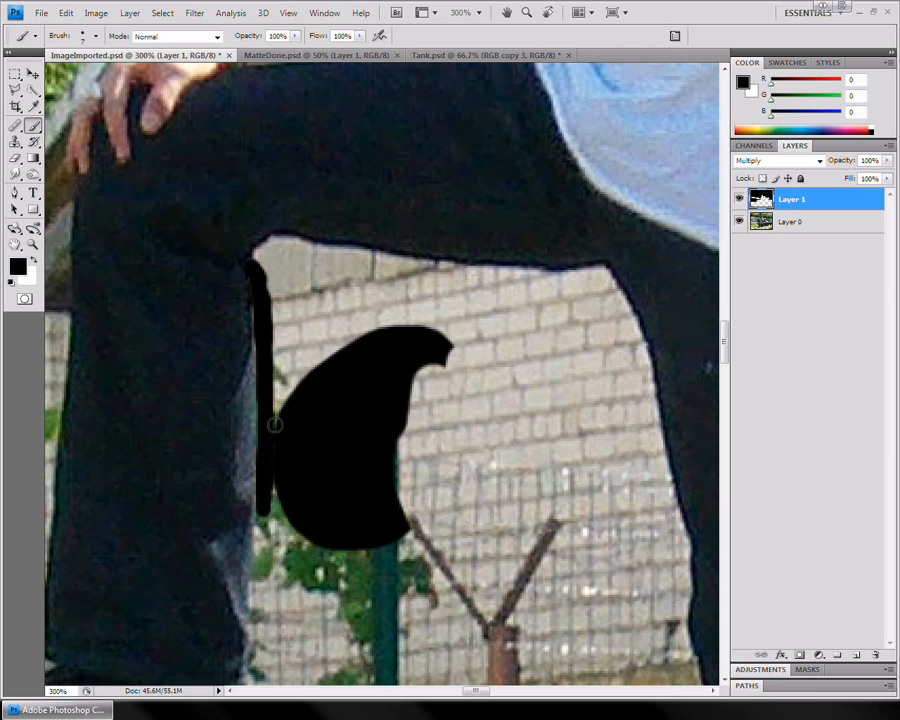
{"action": "mouse_move", "coordinate": [275, 425]}
{"action": "left_mouse_down"}
{"action": "mouse_move", "coordinate": [276, 374]}
{"action": "mouse_move", "coordinate": [283, 392]}
{"action": "left_mouse_up"}
{"action": "mouse_move", "coordinate": [279, 474]}
{"action": "left_mouse_down"}
{"action": "mouse_move", "coordinate": [286, 374]}
{"action": "mouse_move", "coordinate": [268, 393]}
{"action": "mouse_move", "coordinate": [264, 473]}
{"action": "mouse_move", "coordinate": [263, 422]}
{"action": "mouse_move", "coordinate": [262, 514]}
{"action": "mouse_move", "coordinate": [262, 482]}
{"action": "mouse_move", "coordinate": [268, 527]}
{"action": "mouse_move", "coordinate": [288, 542]}
{"action": "mouse_move", "coordinate": [300, 439]}
{"action": "mouse_move", "coordinate": [274, 470]}
{"action": "mouse_move", "coordinate": [286, 521]}
{"action": "mouse_move", "coordinate": [287, 465]}
{"action": "mouse_move", "coordinate": [276, 489]}
{"action": "mouse_move", "coordinate": [291, 508]}
{"action": "mouse_move", "coordinate": [279, 492]}
{"action": "mouse_move", "coordinate": [296, 497]}
{"action": "mouse_move", "coordinate": [308, 486]}
{"action": "mouse_move", "coordinate": [324, 450]}
{"action": "mouse_move", "coordinate": [301, 495]}
{"action": "mouse_move", "coordinate": [296, 488]}
{"action": "mouse_move", "coordinate": [314, 477]}
{"action": "mouse_move", "coordinate": [312, 485]}
{"action": "mouse_move", "coordinate": [301, 448]}
{"action": "left_mouse_up"}
Trace the top of the gun barrel and the pale cover at its base in black with a 4 px brush, up to the straight leg
{"action": "key", "text": "["}
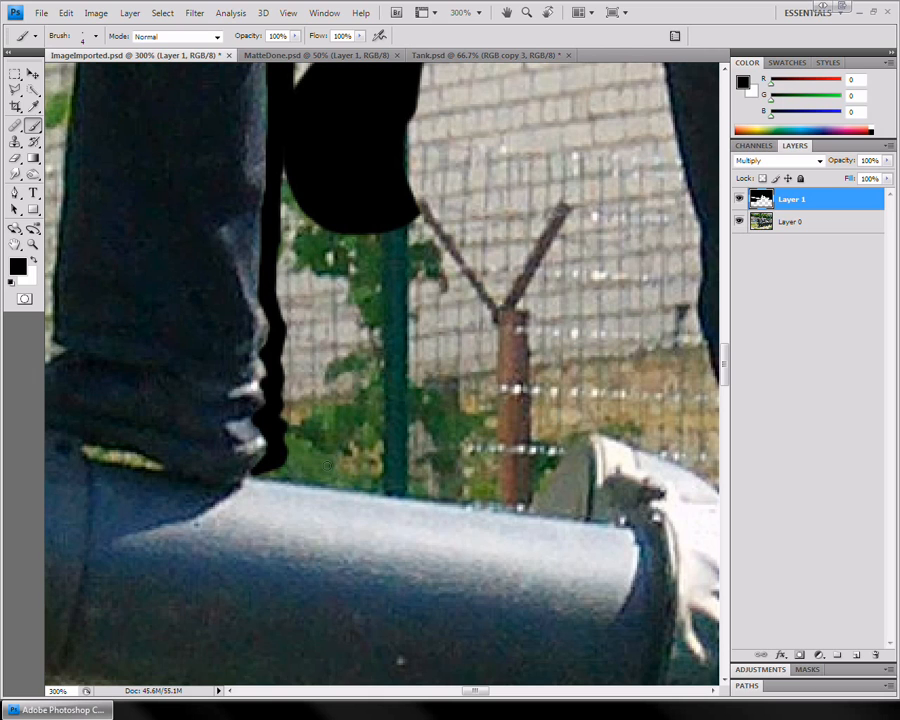
{"action": "mouse_move", "coordinate": [252, 478]}
{"action": "left_mouse_down"}
{"action": "mouse_move", "coordinate": [357, 490]}
{"action": "mouse_move", "coordinate": [344, 464]}
{"action": "left_mouse_up"}
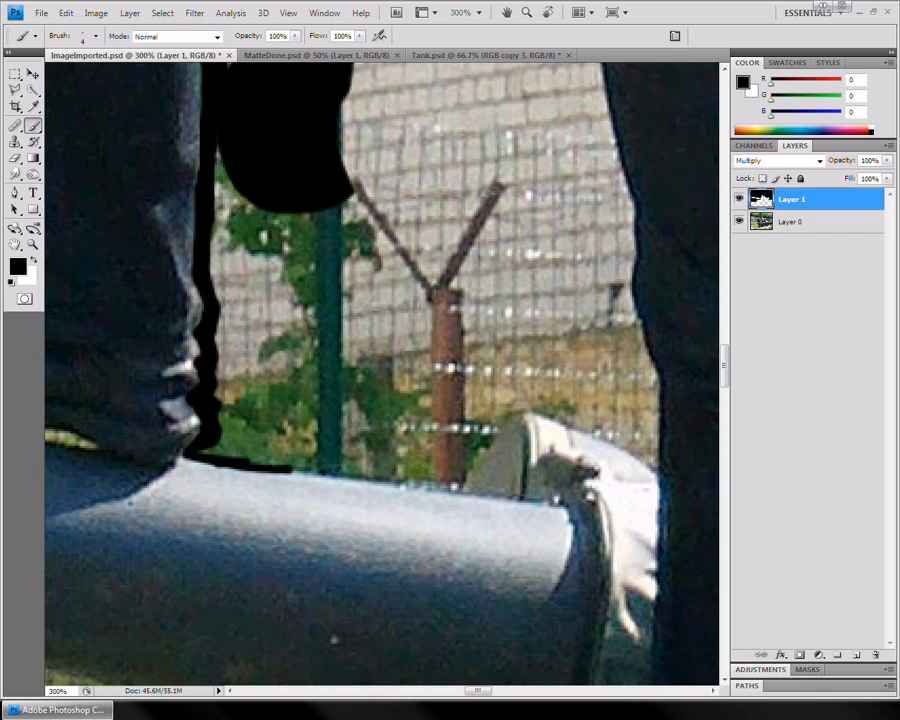
{"action": "mouse_move", "coordinate": [286, 467]}
{"action": "left_mouse_down"}
{"action": "mouse_move", "coordinate": [467, 492]}
{"action": "mouse_move", "coordinate": [479, 458]}
{"action": "mouse_move", "coordinate": [458, 488]}
{"action": "mouse_move", "coordinate": [488, 428]}
{"action": "mouse_move", "coordinate": [474, 463]}
{"action": "mouse_move", "coordinate": [498, 426]}
{"action": "mouse_move", "coordinate": [468, 466]}
{"action": "mouse_move", "coordinate": [515, 410]}
{"action": "mouse_move", "coordinate": [471, 477]}
{"action": "mouse_move", "coordinate": [536, 407]}
{"action": "mouse_move", "coordinate": [608, 424]}
{"action": "mouse_move", "coordinate": [556, 422]}
{"action": "mouse_move", "coordinate": [586, 429]}
{"action": "mouse_move", "coordinate": [621, 456]}
{"action": "mouse_move", "coordinate": [616, 391]}
{"action": "mouse_move", "coordinate": [616, 449]}
{"action": "mouse_move", "coordinate": [556, 412]}
{"action": "left_mouse_up"}
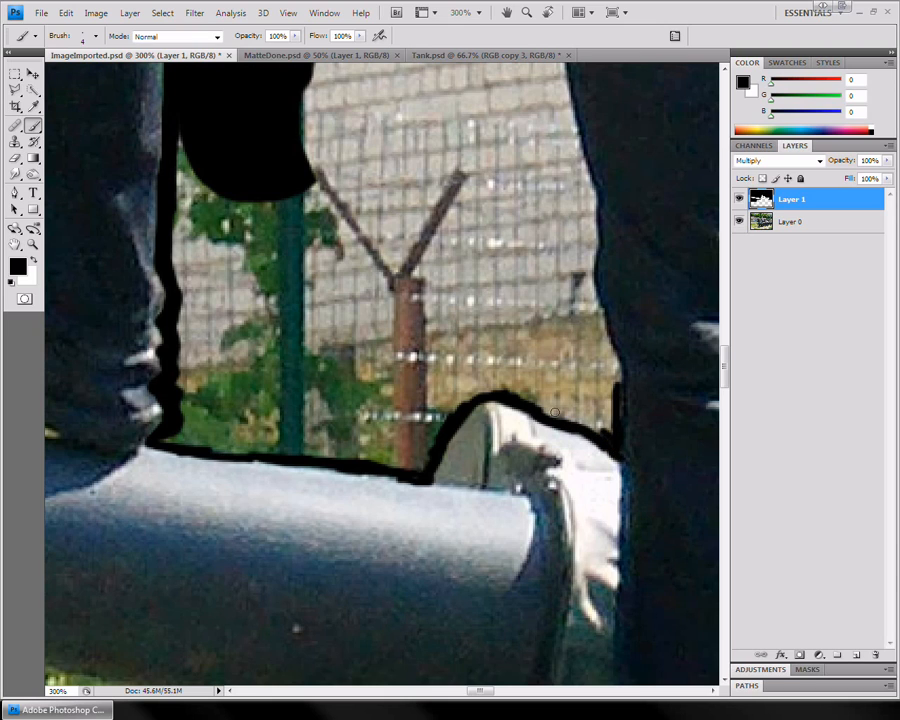
Thicken the black border above the barrel and its cover and along the straight leg, enlarging the brush to 20 px
{"action": "key", "text": "bracketright"}
{"action": "key", "text": "bracketright"}
{"action": "key", "text": "bracketright"}
{"action": "key", "text": "bracketright"}
{"action": "key", "text": "bracketright"}
{"action": "key", "text": "bracketright"}
{"action": "key", "text": "bracketright"}
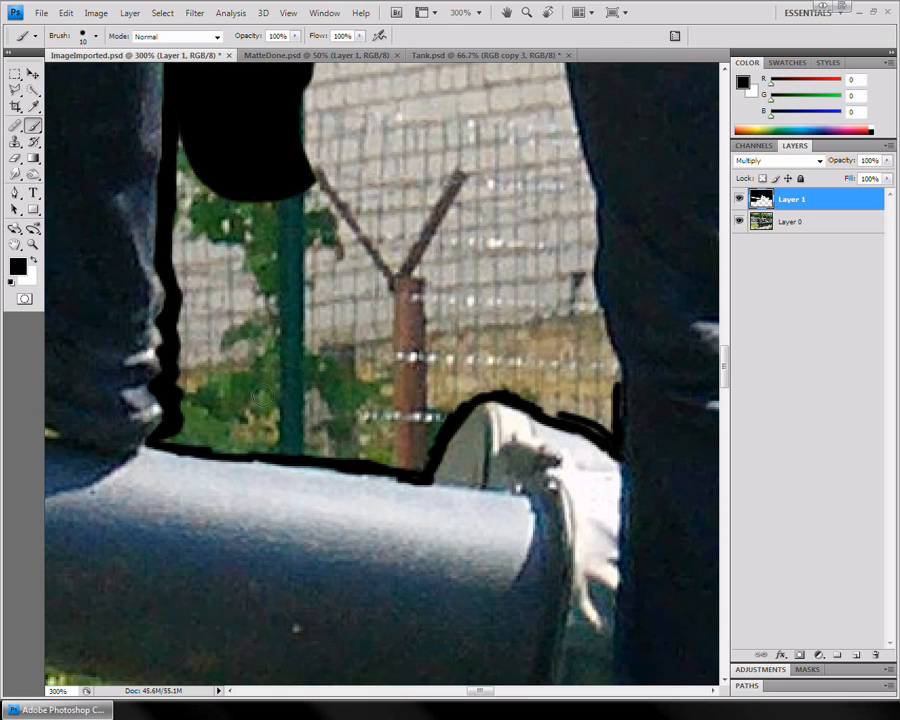
{"action": "mouse_move", "coordinate": [204, 424]}
{"action": "left_mouse_down"}
{"action": "mouse_move", "coordinate": [184, 427]}
{"action": "mouse_move", "coordinate": [248, 430]}
{"action": "left_mouse_up"}
{"action": "mouse_move", "coordinate": [263, 432]}
{"action": "left_mouse_down"}
{"action": "mouse_move", "coordinate": [356, 435]}
{"action": "mouse_move", "coordinate": [389, 442]}
{"action": "mouse_move", "coordinate": [321, 436]}
{"action": "mouse_move", "coordinate": [413, 452]}
{"action": "mouse_move", "coordinate": [423, 430]}
{"action": "mouse_move", "coordinate": [402, 455]}
{"action": "mouse_move", "coordinate": [456, 387]}
{"action": "mouse_move", "coordinate": [510, 370]}
{"action": "mouse_move", "coordinate": [565, 386]}
{"action": "mouse_move", "coordinate": [587, 404]}
{"action": "mouse_move", "coordinate": [514, 380]}
{"action": "mouse_move", "coordinate": [597, 410]}
{"action": "mouse_move", "coordinate": [601, 403]}
{"action": "mouse_move", "coordinate": [600, 418]}
{"action": "mouse_move", "coordinate": [601, 373]}
{"action": "mouse_move", "coordinate": [570, 308]}
{"action": "mouse_move", "coordinate": [589, 333]}
{"action": "mouse_move", "coordinate": [587, 318]}
{"action": "mouse_move", "coordinate": [597, 365]}
{"action": "mouse_move", "coordinate": [573, 287]}
{"action": "mouse_move", "coordinate": [586, 223]}
{"action": "mouse_move", "coordinate": [566, 163]}
{"action": "left_mouse_up"}
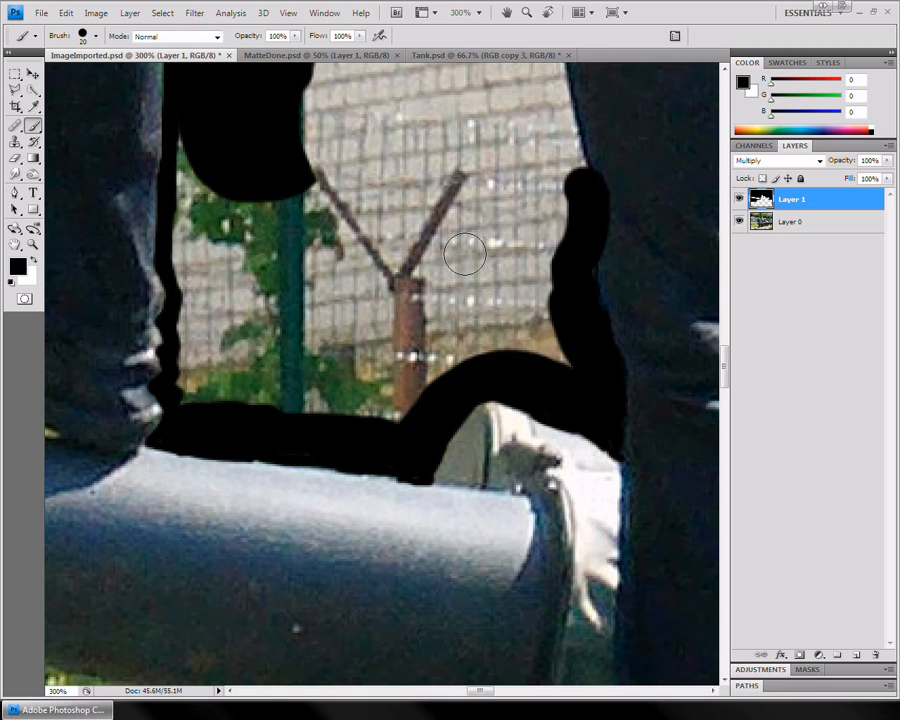
{"action": "left_click_drag", "start_coordinate": [572, 241], "coordinate": [545, 303]}
Fill the lower background between the standing man's legs with black and extend the border up the straight leg, using the 20 px brush
{"action": "key", "text": "x"}
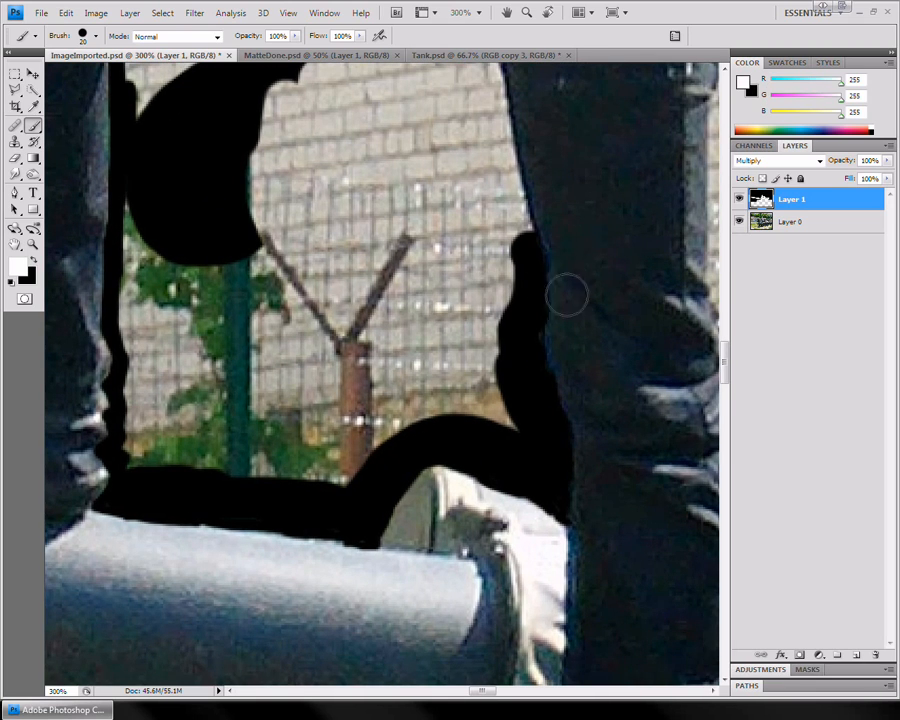
{"action": "key", "text": "x"}
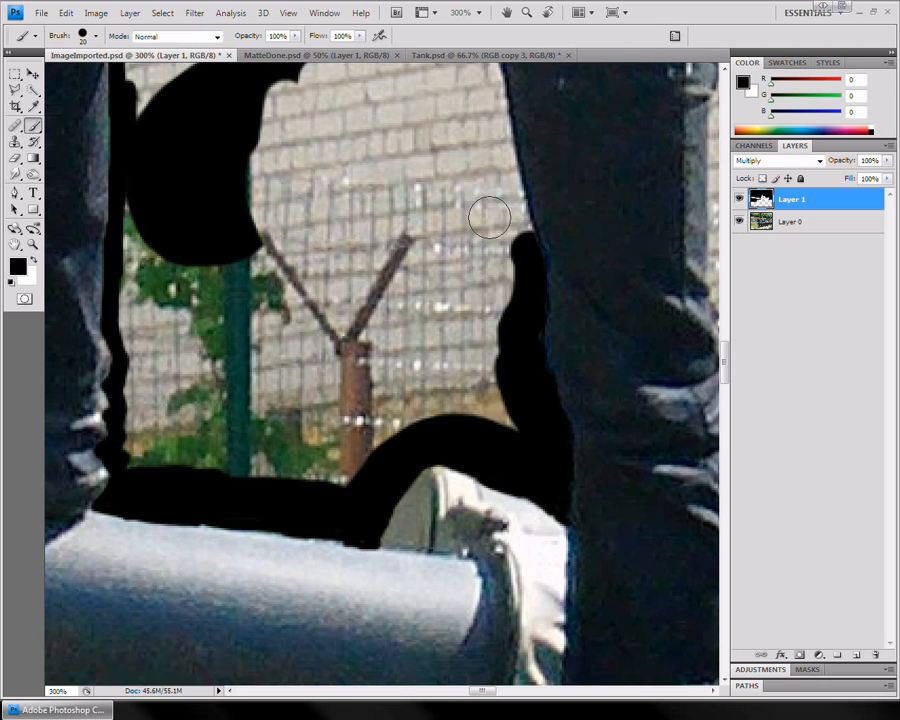
{"action": "mouse_move", "coordinate": [488, 211]}
{"action": "left_mouse_down"}
{"action": "mouse_move", "coordinate": [509, 241]}
{"action": "mouse_move", "coordinate": [487, 157]}
{"action": "mouse_move", "coordinate": [501, 208]}
{"action": "mouse_move", "coordinate": [497, 163]}
{"action": "mouse_move", "coordinate": [506, 216]}
{"action": "mouse_move", "coordinate": [509, 198]}
{"action": "mouse_move", "coordinate": [493, 394]}
{"action": "mouse_move", "coordinate": [500, 413]}
{"action": "mouse_move", "coordinate": [295, 452]}
{"action": "mouse_move", "coordinate": [384, 430]}
{"action": "mouse_move", "coordinate": [362, 459]}
{"action": "mouse_move", "coordinate": [133, 456]}
{"action": "mouse_move", "coordinate": [220, 451]}
{"action": "mouse_move", "coordinate": [121, 393]}
{"action": "mouse_move", "coordinate": [138, 325]}
{"action": "mouse_move", "coordinate": [158, 312]}
{"action": "mouse_move", "coordinate": [186, 326]}
{"action": "mouse_move", "coordinate": [270, 439]}
{"action": "mouse_move", "coordinate": [393, 366]}
{"action": "mouse_move", "coordinate": [439, 362]}
{"action": "mouse_move", "coordinate": [461, 387]}
{"action": "left_mouse_up"}
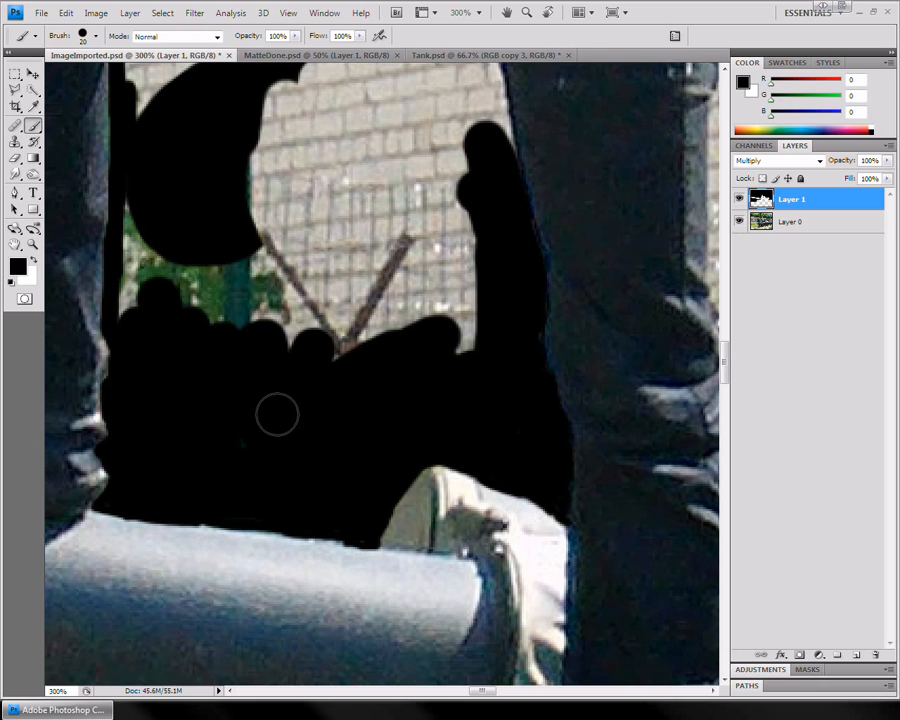
{"action": "left_click_drag", "start_coordinate": [402, 392], "coordinate": [550, 450]}
Paint more of the remaining wall and leaves between the standing man's legs black at 66.67% zoom
{"action": "key", "text": "z"}
{"action": "left_click", "coordinate": [360, 349], "text": "alt"}
{"action": "left_click", "coordinate": [396, 410], "text": "alt"}
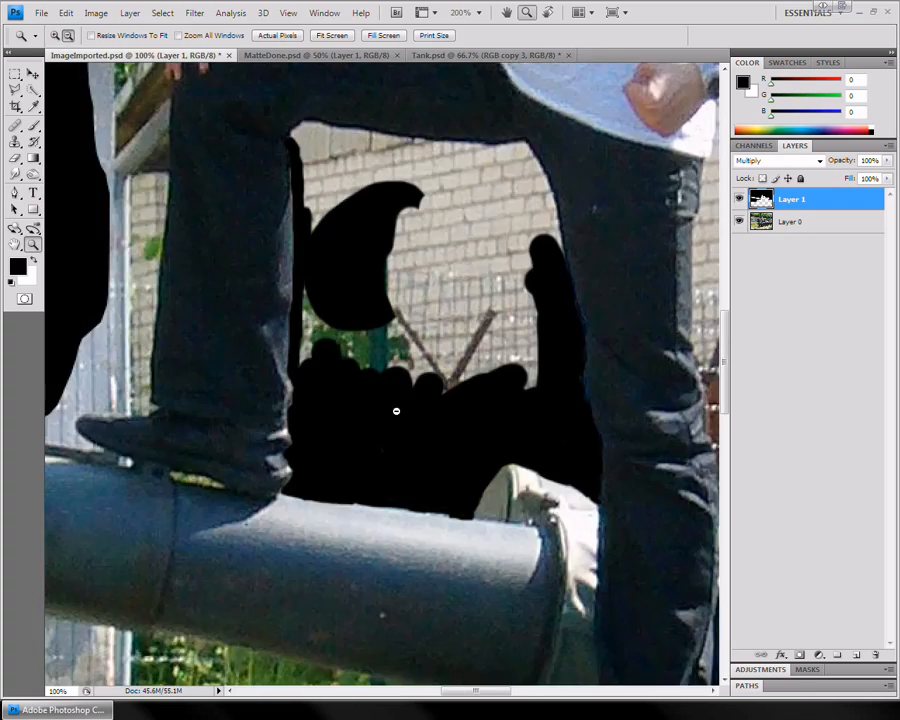
{"action": "left_click", "coordinate": [448, 395], "text": "alt"}
{"action": "left_click_drag", "start_coordinate": [467, 285], "coordinate": [476, 368]}
{"action": "key", "text": "b"}
{"action": "mouse_move", "coordinate": [392, 269]}
{"action": "left_mouse_down"}
{"action": "mouse_move", "coordinate": [426, 349]}
{"action": "mouse_move", "coordinate": [483, 439]}
{"action": "left_mouse_up"}
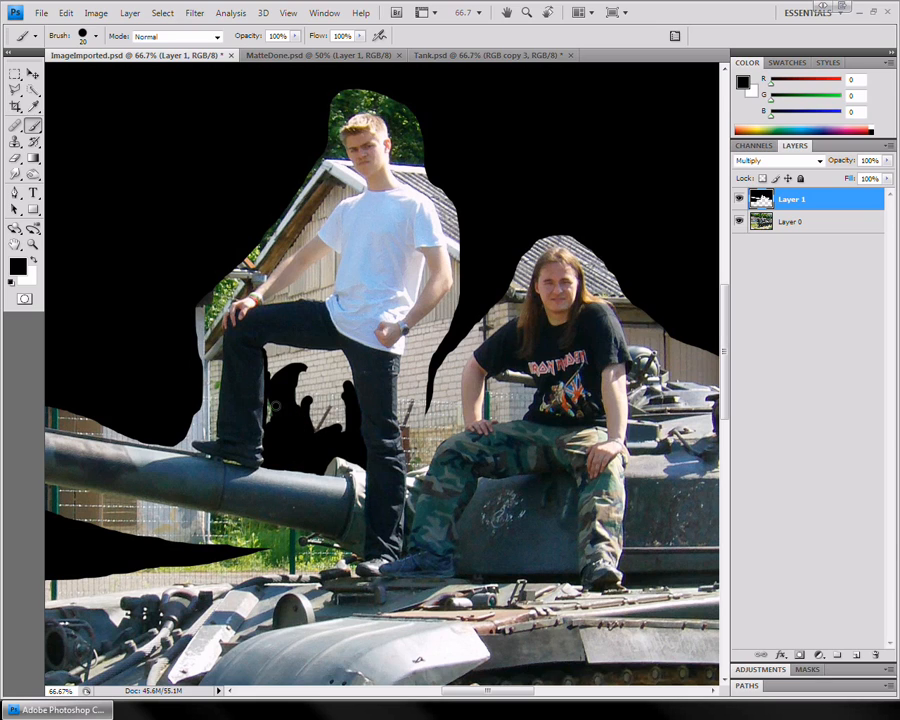
{"action": "mouse_move", "coordinate": [302, 394]}
{"action": "left_mouse_down"}
{"action": "mouse_move", "coordinate": [322, 428]}
{"action": "mouse_move", "coordinate": [334, 406]}
{"action": "mouse_move", "coordinate": [347, 432]}
{"action": "left_mouse_up"}
{"action": "left_click_drag", "start_coordinate": [391, 405], "coordinate": [397, 456]}
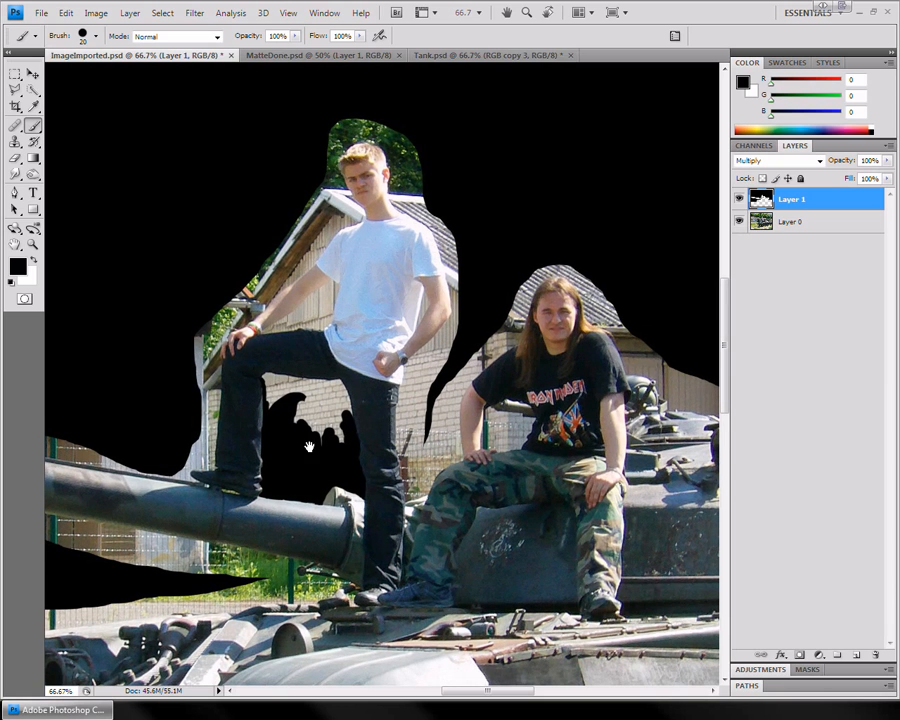
Trim the background around the box and cylinder at the rear of the turret with black 20 px brush strokes
{"action": "mouse_move", "coordinate": [243, 478]}
{"action": "left_mouse_down"}
{"action": "mouse_move", "coordinate": [448, 394]}
{"action": "mouse_move", "coordinate": [501, 385]}
{"action": "left_mouse_up"}
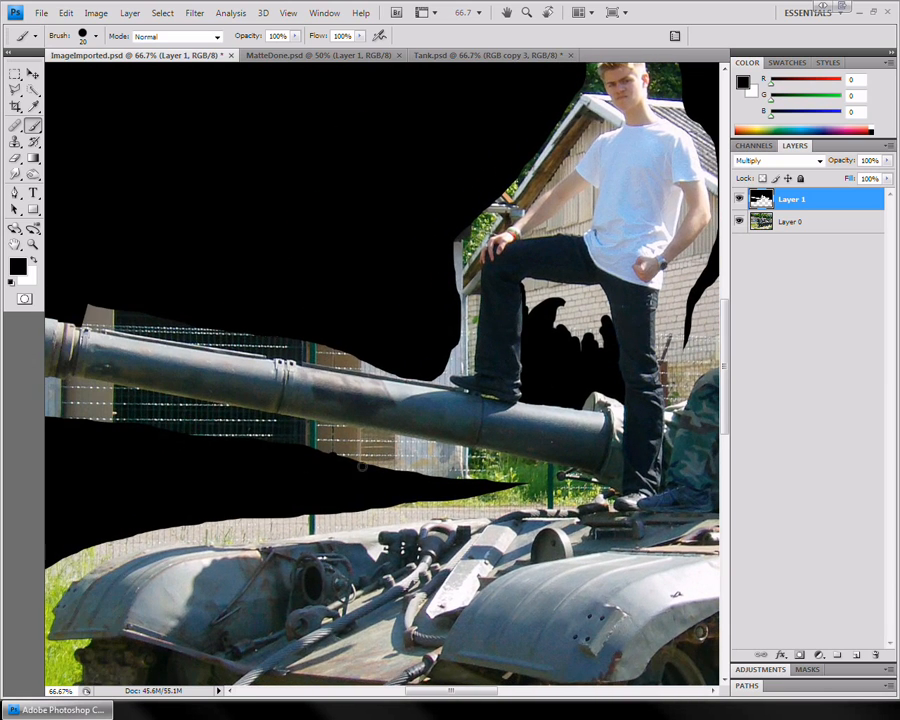
{"action": "mouse_move", "coordinate": [151, 446]}
{"action": "left_mouse_down"}
{"action": "mouse_move", "coordinate": [225, 440]}
{"action": "mouse_move", "coordinate": [400, 470]}
{"action": "mouse_move", "coordinate": [415, 506]}
{"action": "mouse_move", "coordinate": [480, 394]}
{"action": "mouse_move", "coordinate": [518, 362]}
{"action": "left_mouse_up"}
{"action": "left_click_drag", "start_coordinate": [236, 479], "coordinate": [425, 265]}
{"action": "left_click_drag", "start_coordinate": [605, 420], "coordinate": [160, 440]}
{"action": "left_click_drag", "start_coordinate": [700, 390], "coordinate": [130, 540]}
{"action": "left_click_drag", "start_coordinate": [700, 365], "coordinate": [432, 444]}
{"action": "left_click_drag", "start_coordinate": [402, 357], "coordinate": [521, 370]}
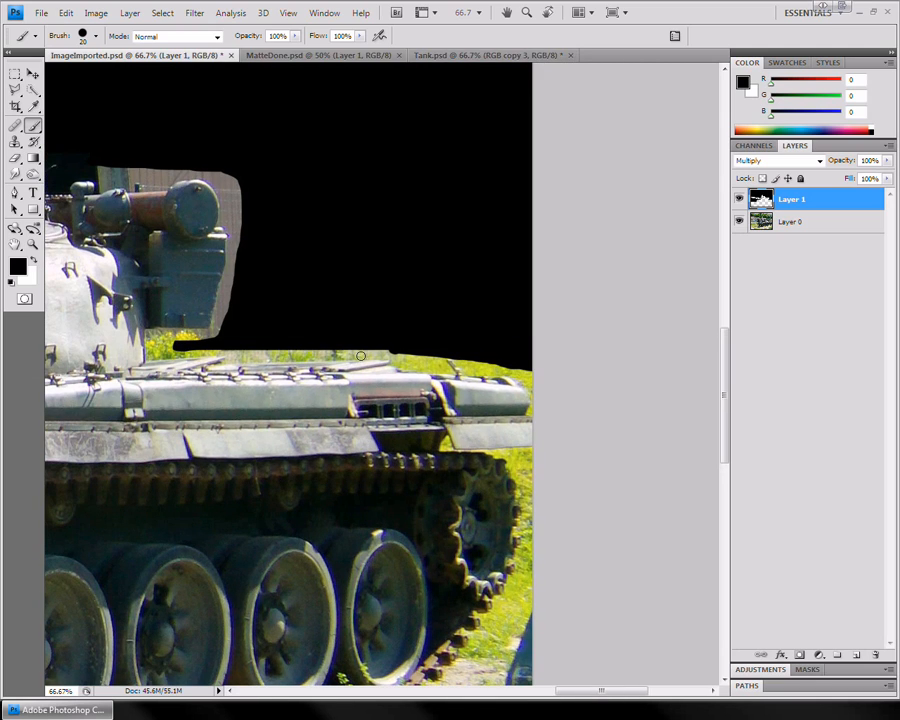
{"action": "mouse_move", "coordinate": [252, 268]}
{"action": "left_mouse_down"}
{"action": "mouse_move", "coordinate": [267, 309]}
{"action": "mouse_move", "coordinate": [245, 288]}
{"action": "mouse_move", "coordinate": [237, 353]}
{"action": "mouse_move", "coordinate": [253, 298]}
{"action": "mouse_move", "coordinate": [268, 336]}
{"action": "mouse_move", "coordinate": [268, 307]}
{"action": "mouse_move", "coordinate": [252, 308]}
{"action": "mouse_move", "coordinate": [264, 337]}
{"action": "left_mouse_up"}
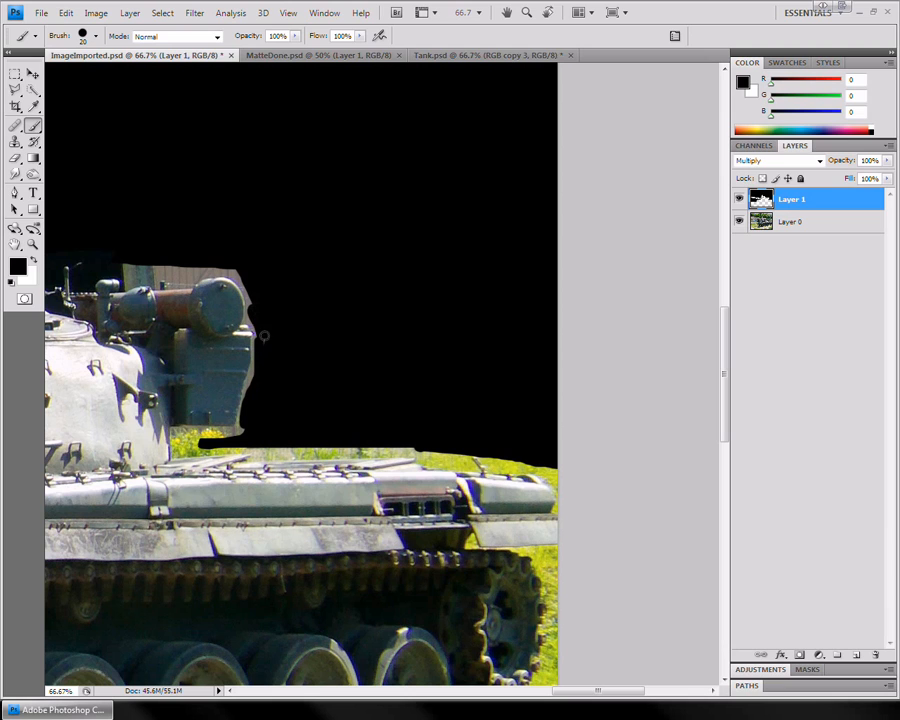
{"action": "left_click_drag", "start_coordinate": [265, 276], "coordinate": [375, 297]}
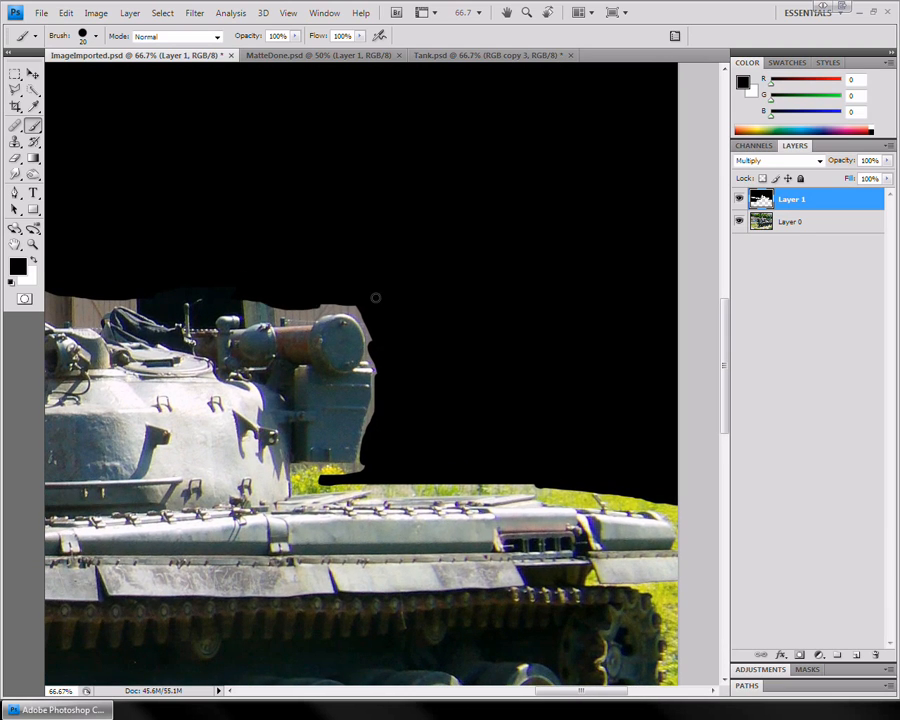
Switch to MatteDone.psd, make the Layer 2 matte visible over the photo, and examine its grass edge at 100% zoom
{"action": "left_click", "coordinate": [318, 56]}
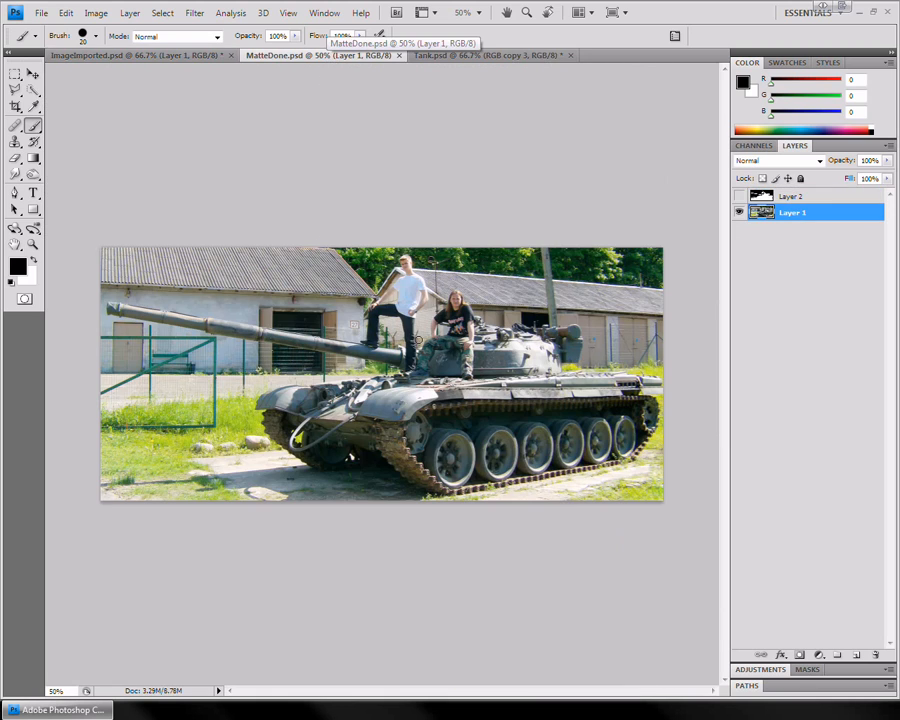
{"action": "key", "text": "z"}
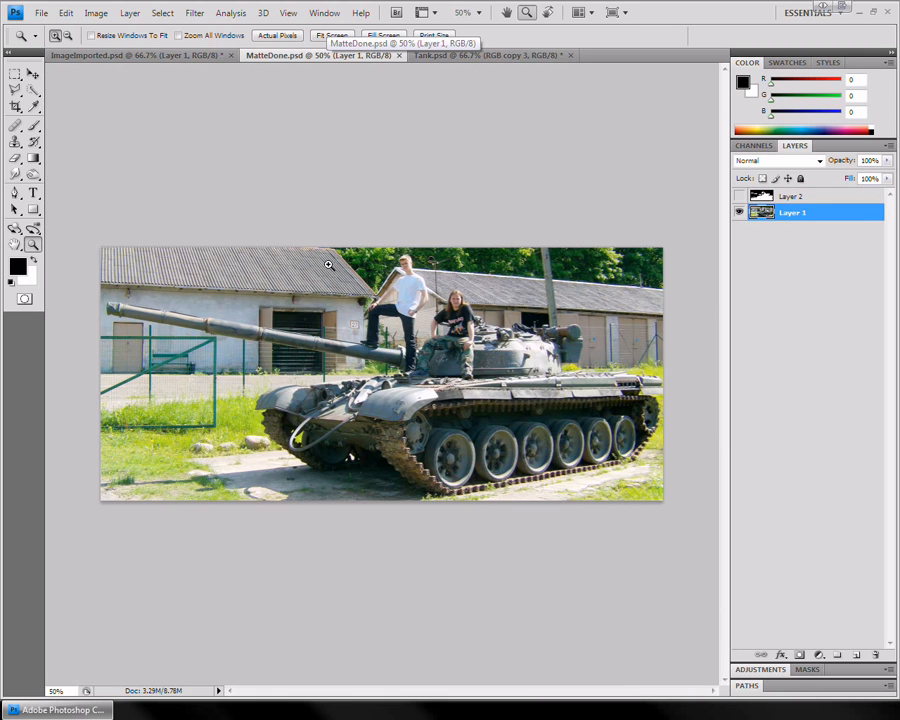
{"action": "left_click", "coordinate": [366, 310]}
{"action": "left_click", "coordinate": [380, 311]}
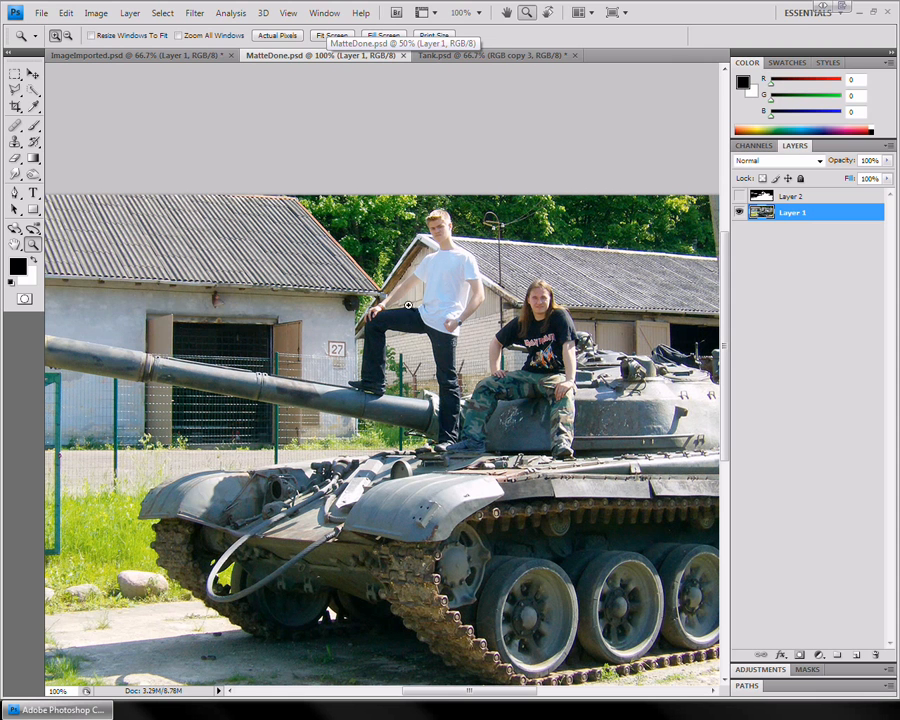
{"action": "left_click_drag", "start_coordinate": [494, 315], "coordinate": [522, 374]}
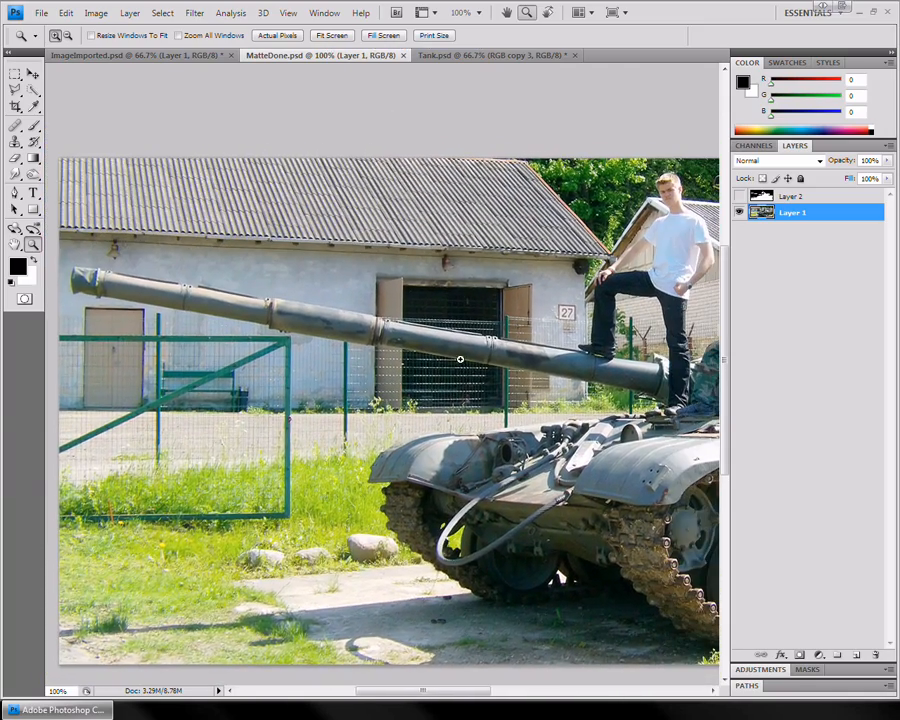
{"action": "left_click", "coordinate": [739, 196]}
{"action": "left_click_drag", "start_coordinate": [556, 348], "coordinate": [240, 324]}
{"action": "left_click_drag", "start_coordinate": [557, 384], "coordinate": [454, 417]}
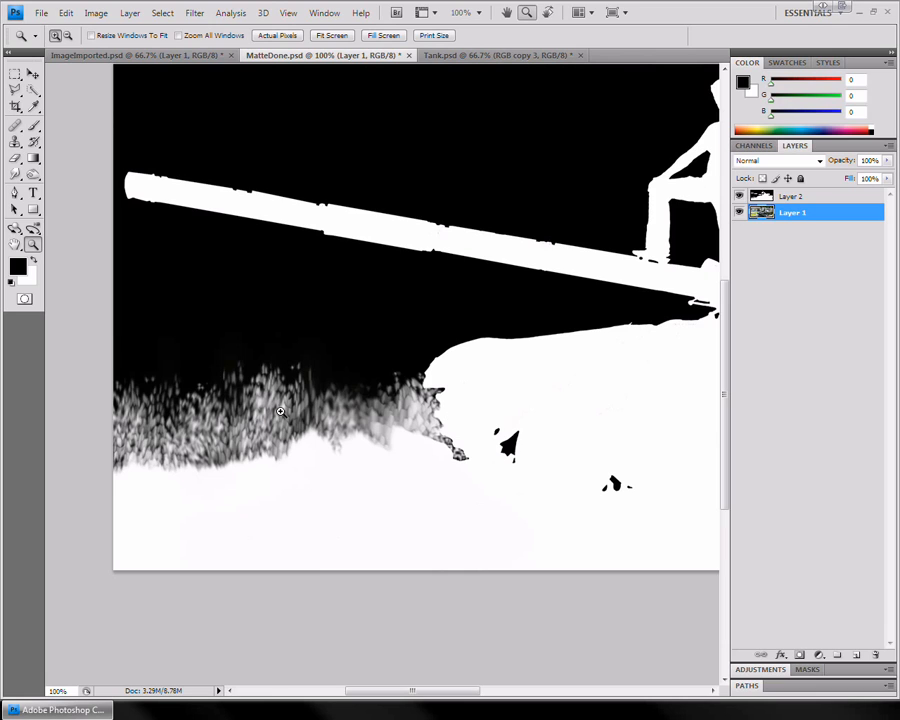
Try the 27 px spatter brush tip for the Brush tool and settle on the hard round 19 px tip
{"action": "left_click", "coordinate": [33, 125]}
{"action": "left_click", "coordinate": [96, 36]}
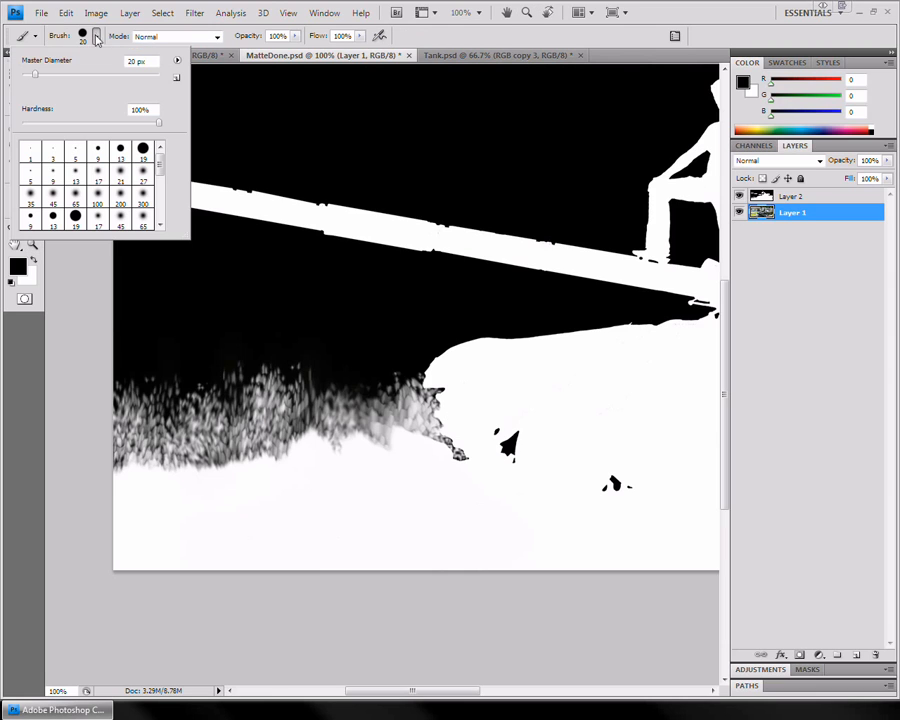
{"action": "scroll", "coordinate": [162, 174], "scroll_direction": "down", "scroll_amount": 4}
{"action": "left_click", "coordinate": [143, 167]}
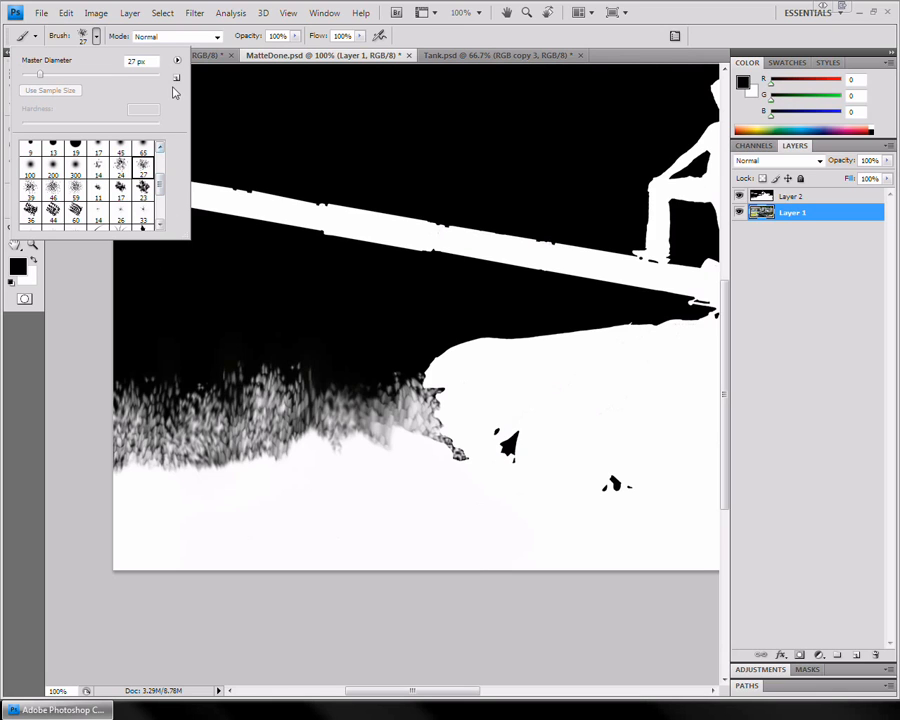
{"action": "left_click", "coordinate": [74, 150]}
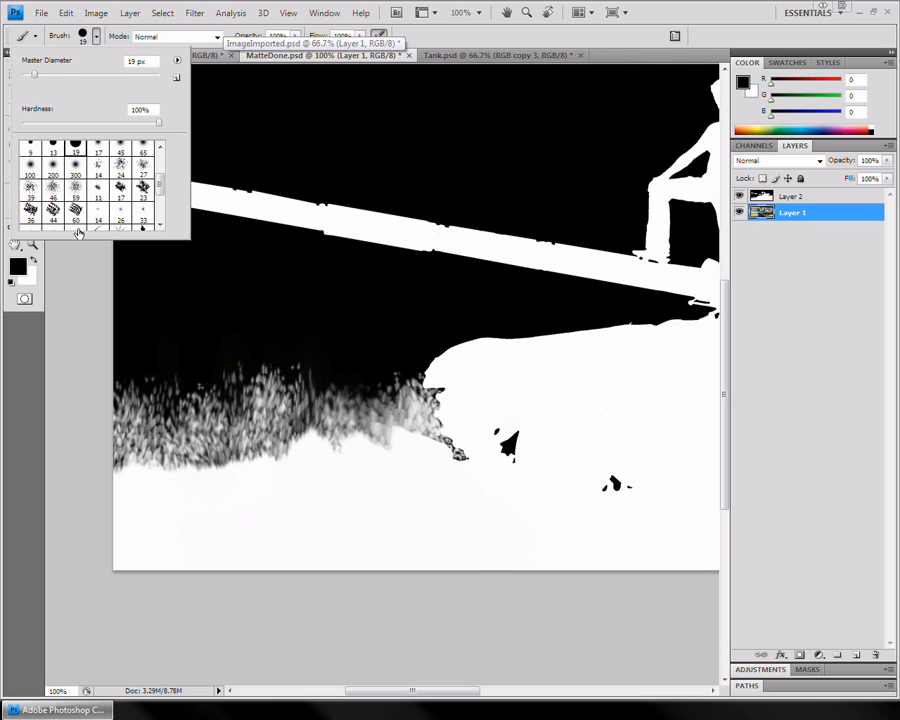
{"action": "left_click", "coordinate": [30, 374]}
Activate the Smudge tool and examine the finished matte's softened grass edges, from the front fender to the rear track
{"action": "left_click", "coordinate": [16, 175]}
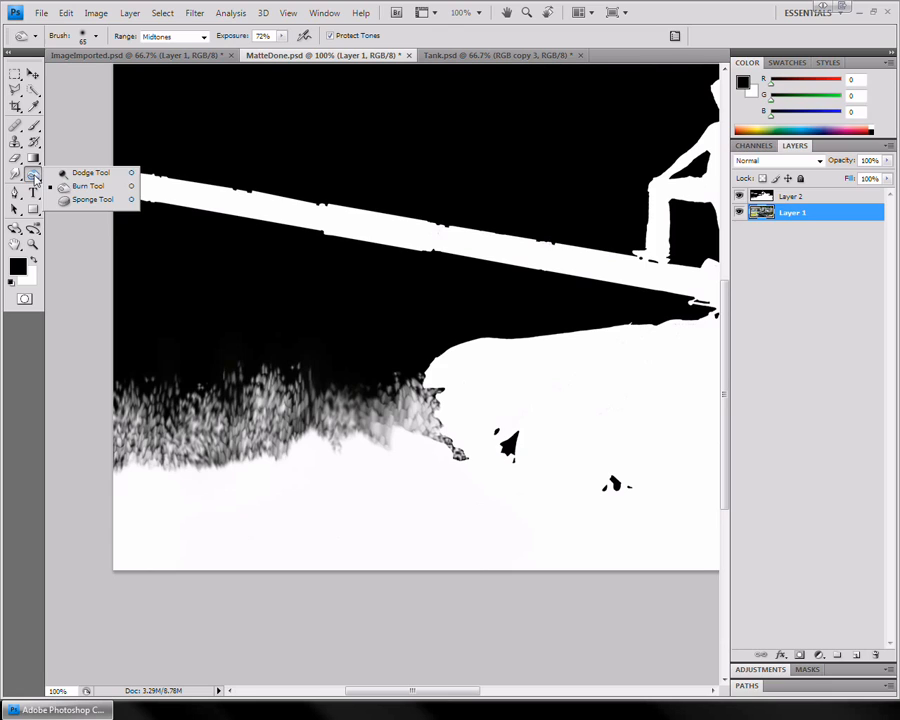
{"action": "left_click", "coordinate": [16, 175]}
{"action": "left_click", "coordinate": [80, 200]}
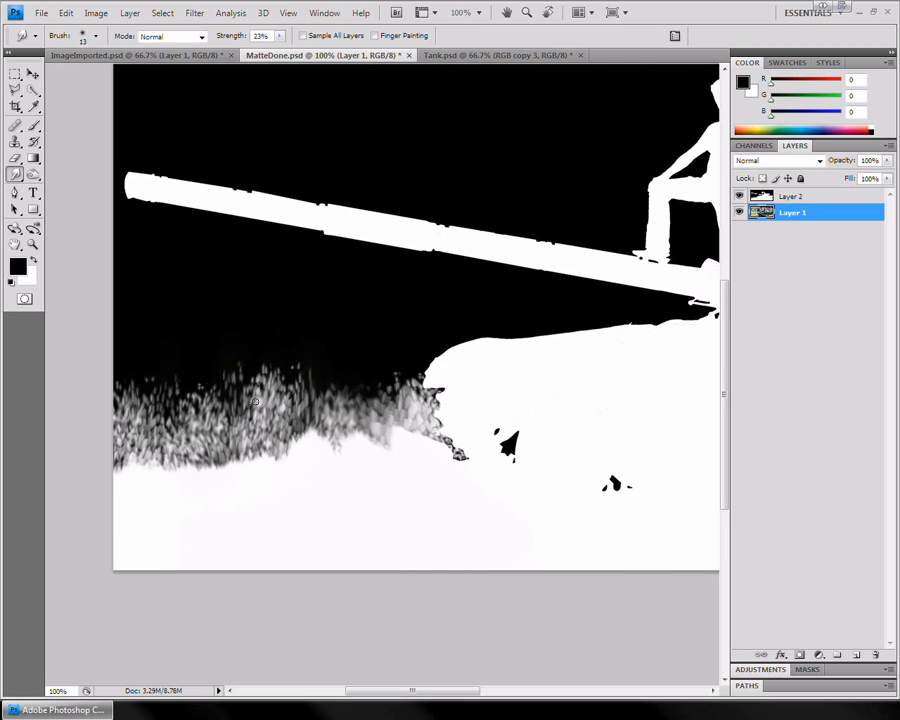
{"action": "left_click_drag", "start_coordinate": [410, 413], "coordinate": [358, 415]}
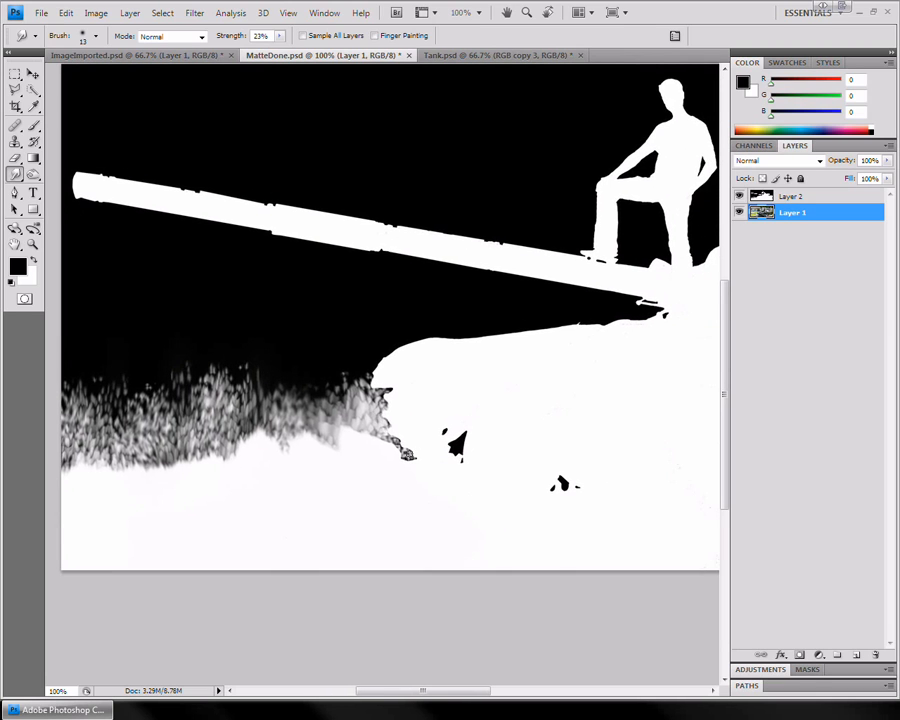
{"action": "left_click_drag", "start_coordinate": [615, 415], "coordinate": [285, 410]}
{"action": "left_click_drag", "start_coordinate": [600, 412], "coordinate": [280, 410]}
{"action": "left_click_drag", "start_coordinate": [540, 440], "coordinate": [422, 464]}
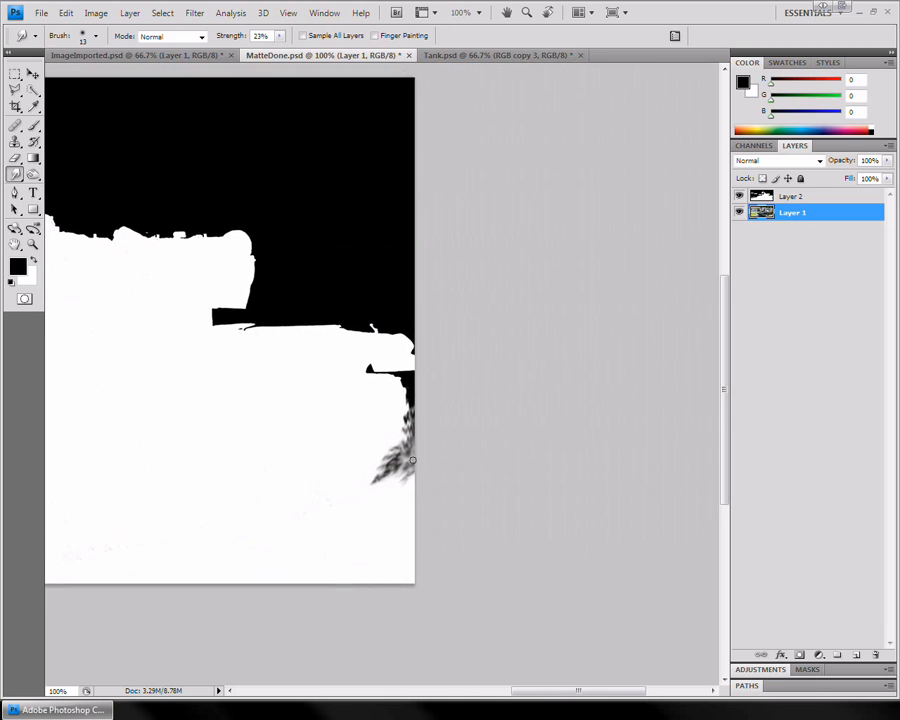
Duplicate the Layer 1 photo, place the copy beneath the original, and reselect Layer 1
{"action": "left_click_drag", "start_coordinate": [259, 385], "coordinate": [640, 428]}
{"action": "left_click_drag", "start_coordinate": [290, 398], "coordinate": [541, 374]}
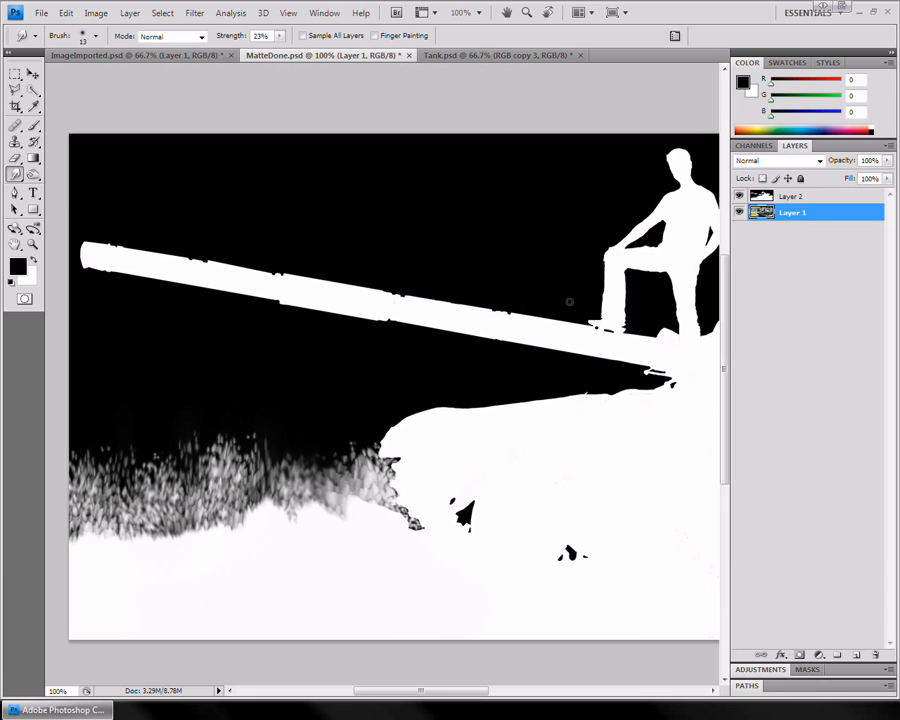
{"action": "left_click_drag", "start_coordinate": [806, 215], "coordinate": [789, 272]}
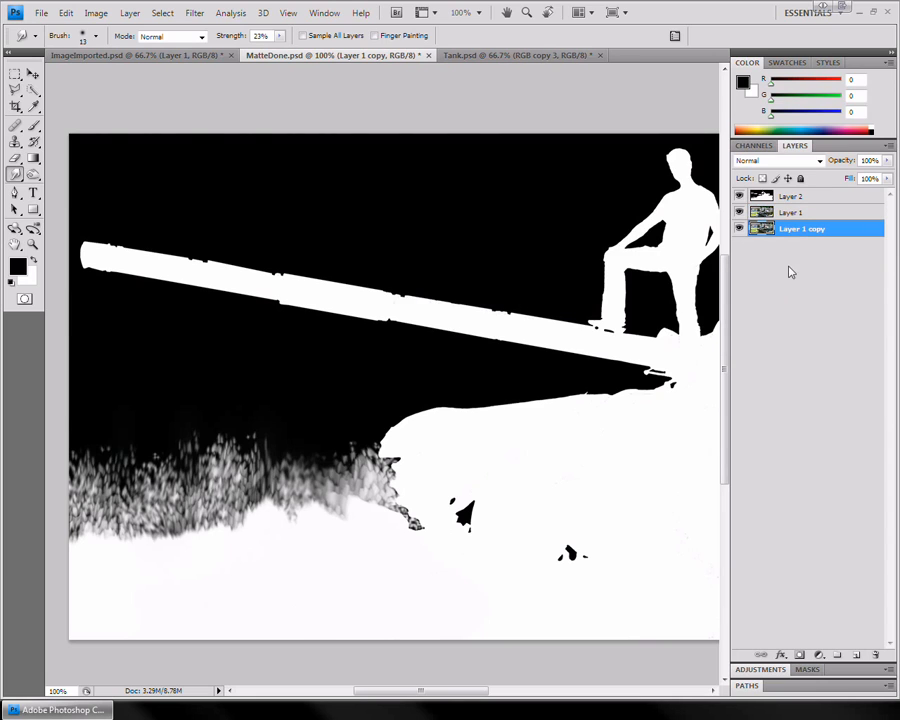
{"action": "left_click", "coordinate": [795, 215]}
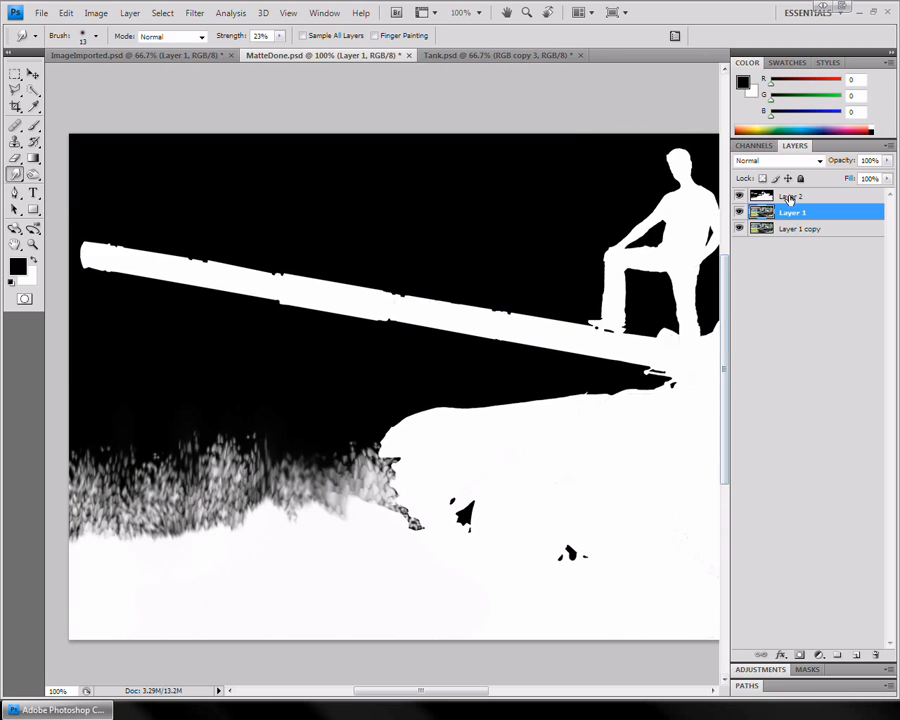
Hide the Layer 2 matte, add a layer mask to Layer 1, and display the mask on the canvas
{"action": "left_click", "coordinate": [750, 196]}
{"action": "left_click", "coordinate": [740, 196]}
{"action": "left_click", "coordinate": [788, 213]}
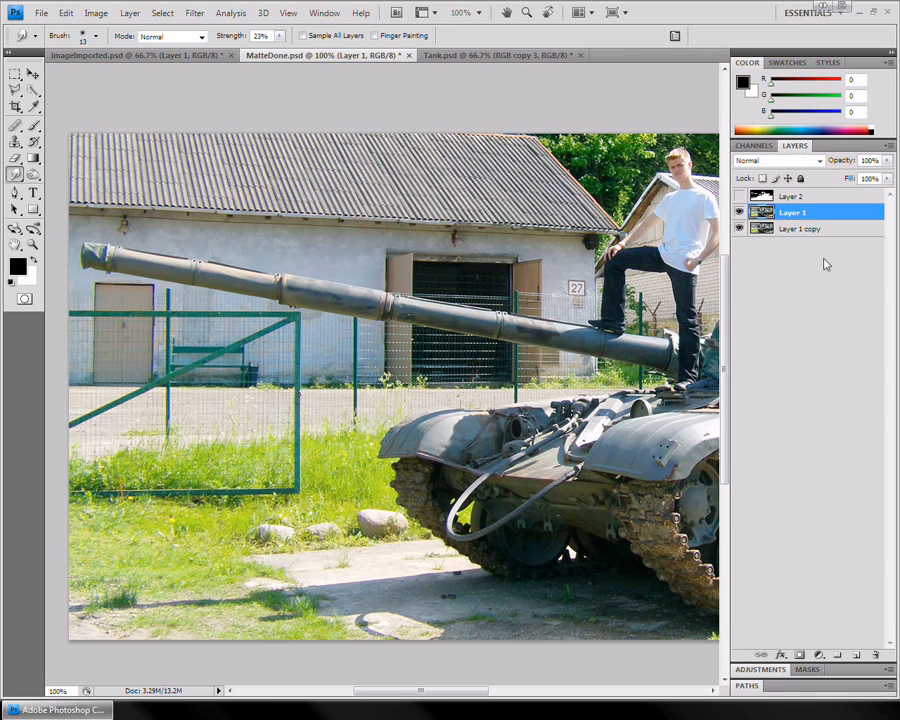
{"action": "left_click", "coordinate": [800, 656]}
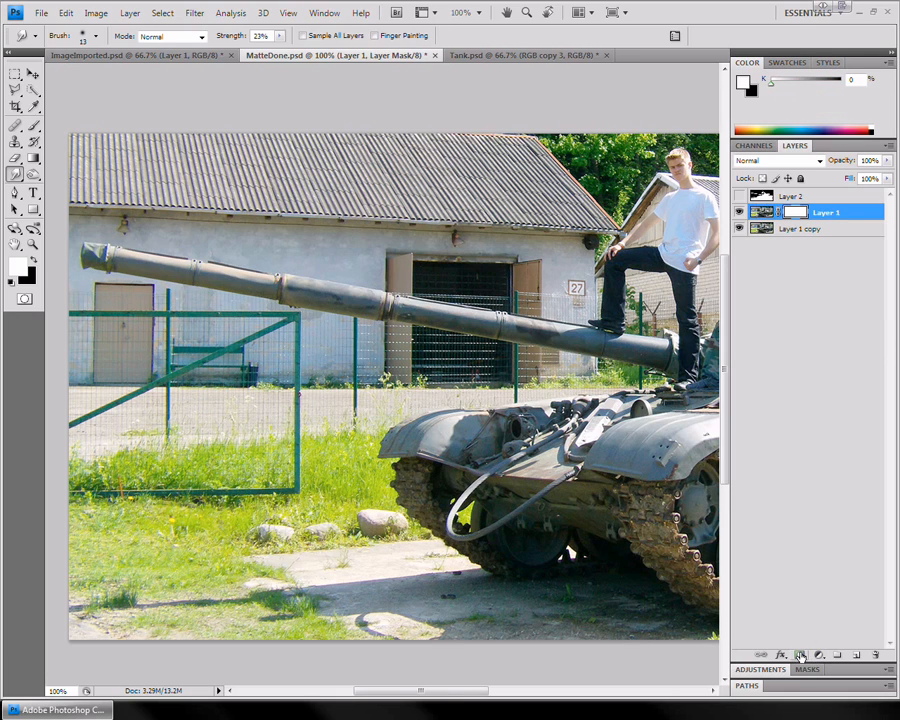
{"action": "left_click", "coordinate": [793, 215], "text": "alt"}
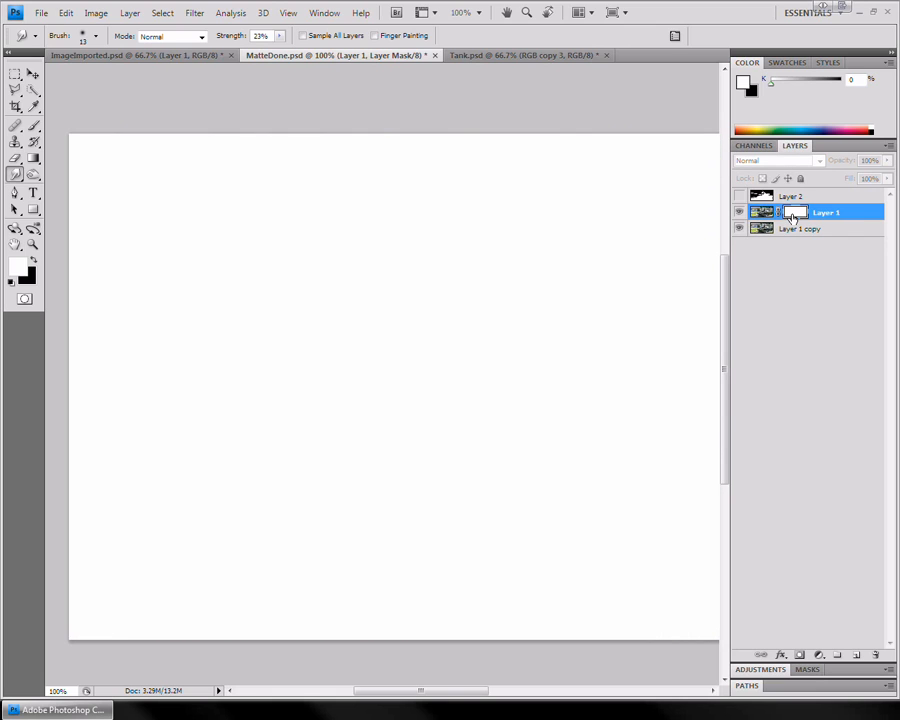
Copy the entire black-and-white matte from Layer 2 and paste it into Layer 1's layer mask
{"action": "left_click", "coordinate": [766, 197]}
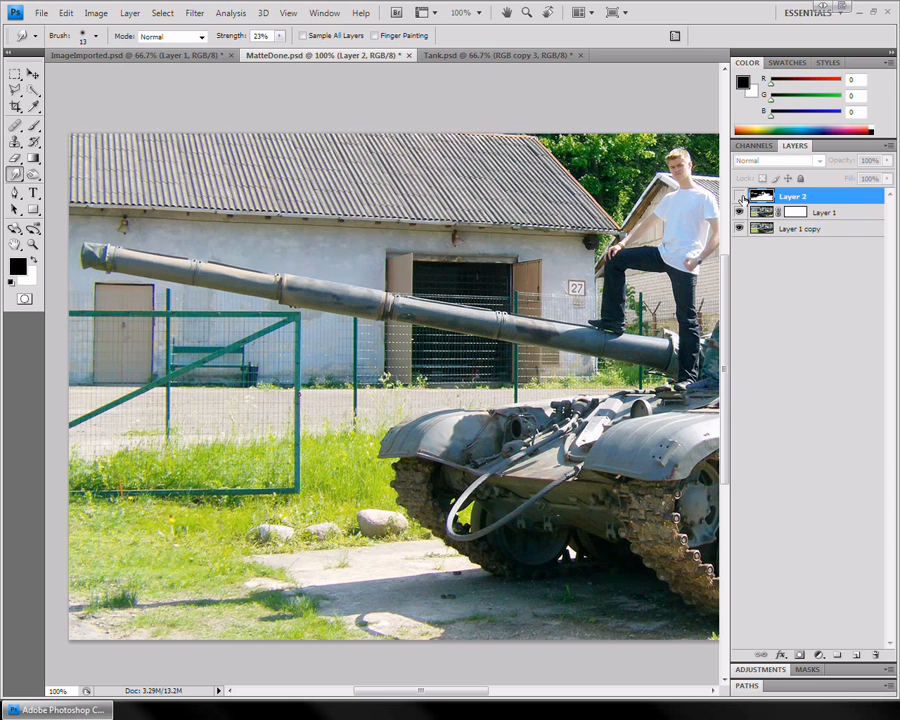
{"action": "left_click", "coordinate": [739, 196]}
{"action": "left_click_drag", "start_coordinate": [297, 263], "coordinate": [222, 249]}
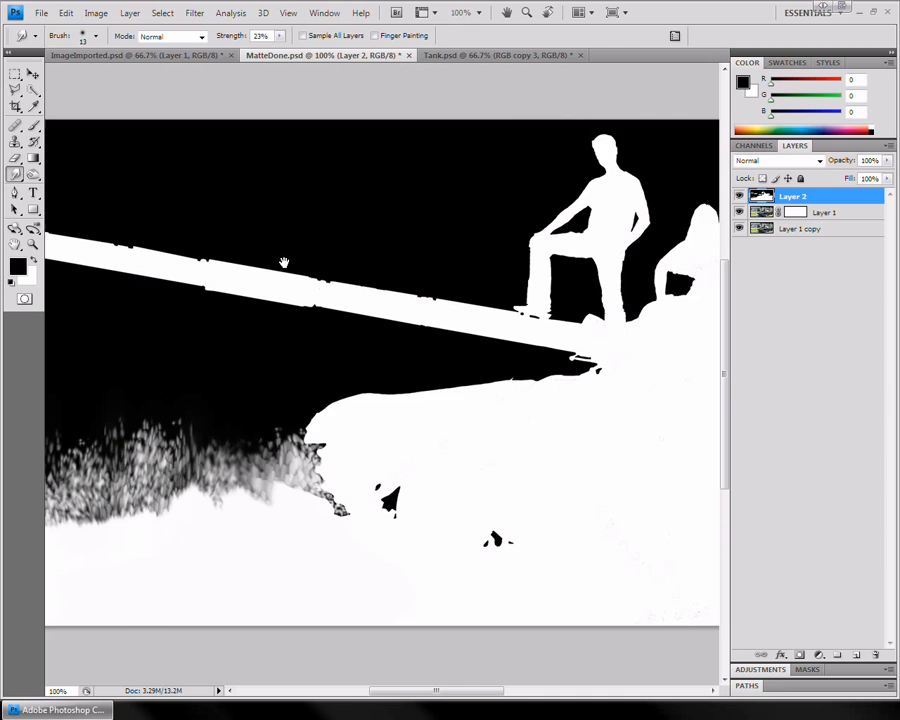
{"action": "left_click", "coordinate": [397, 253], "text": "alt"}
{"action": "left_click", "coordinate": [435, 279], "text": "alt"}
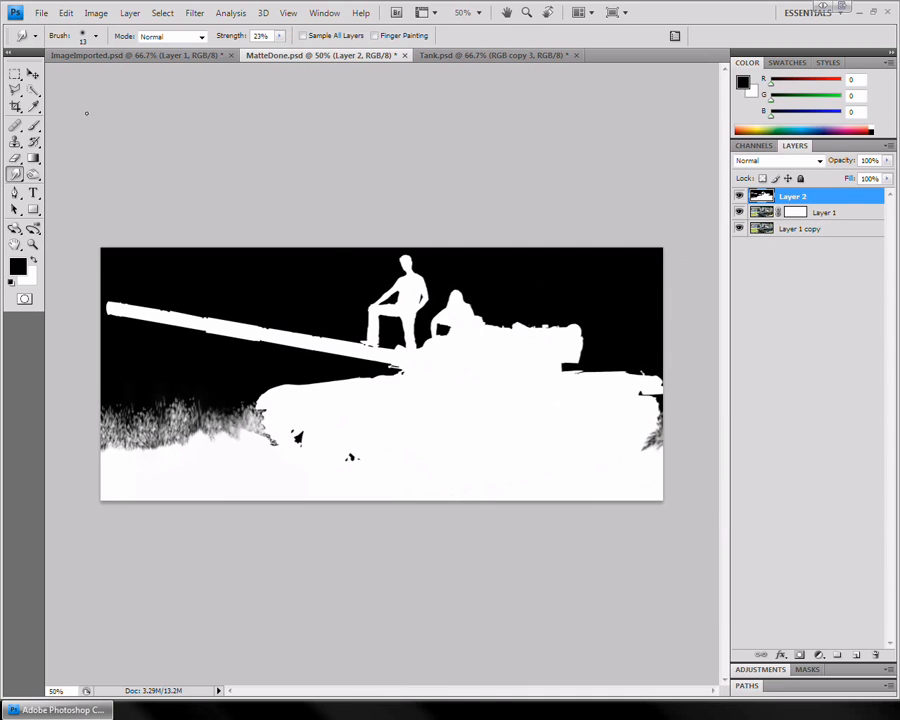
{"action": "key", "text": "m"}
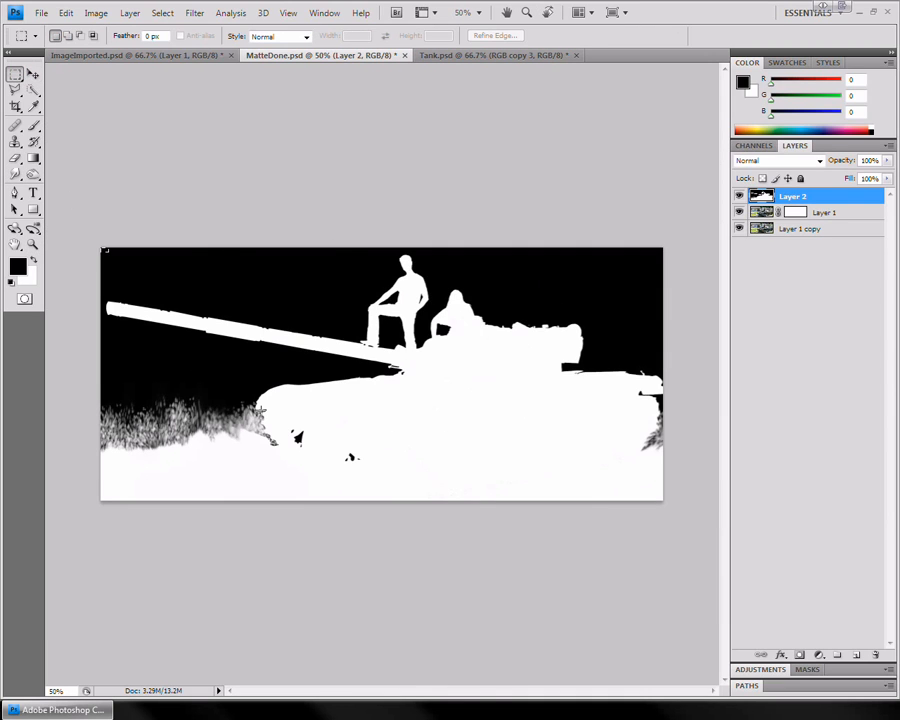
{"action": "left_click_drag", "start_coordinate": [104, 249], "coordinate": [700, 545]}
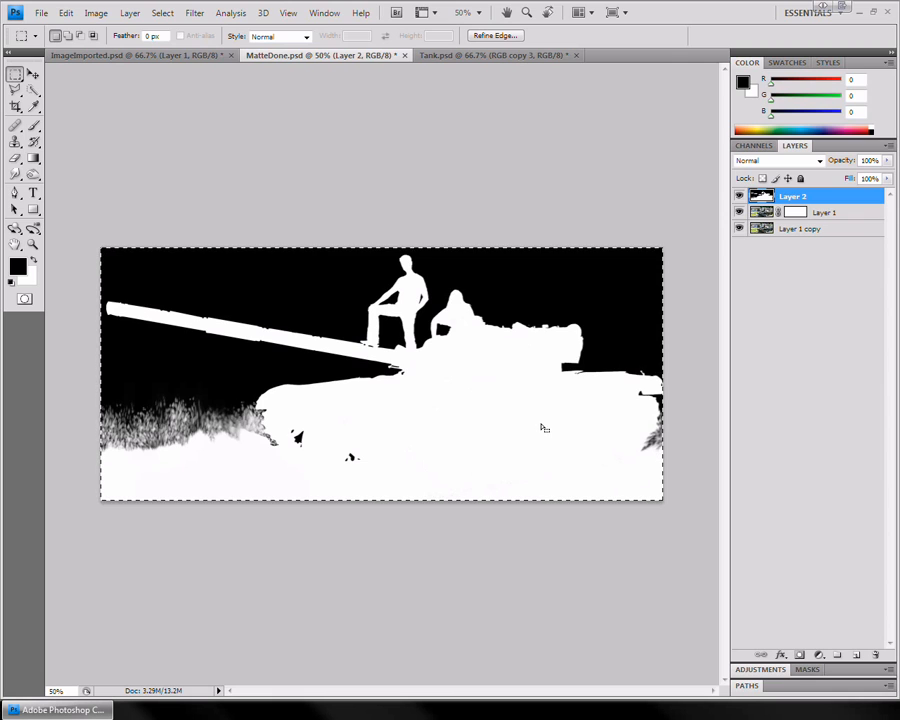
{"action": "left_click", "coordinate": [796, 213], "text": "alt"}
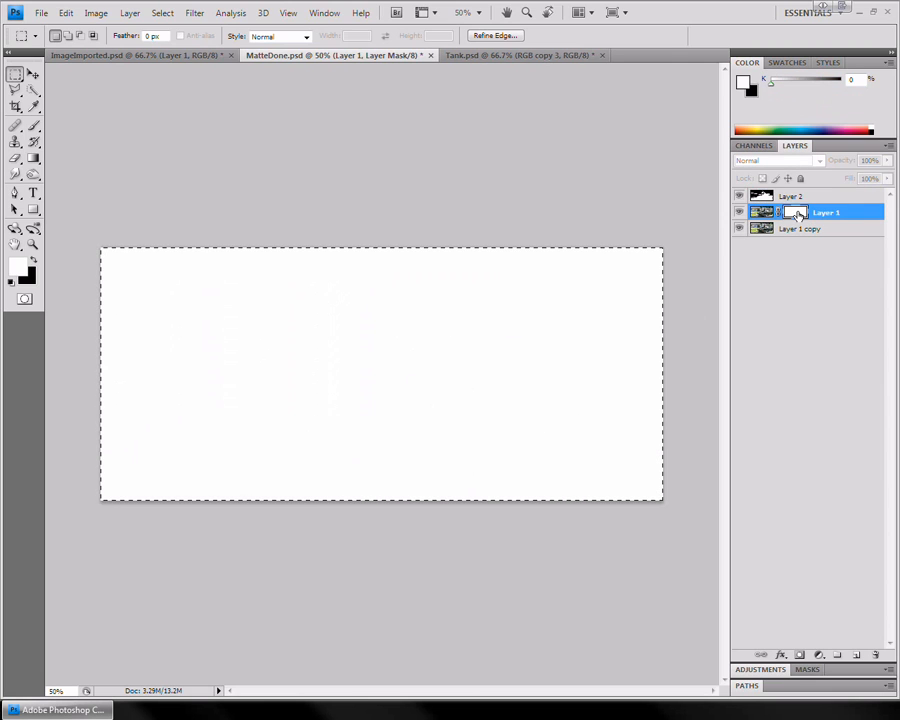
{"action": "key", "text": "ctrl+v"}
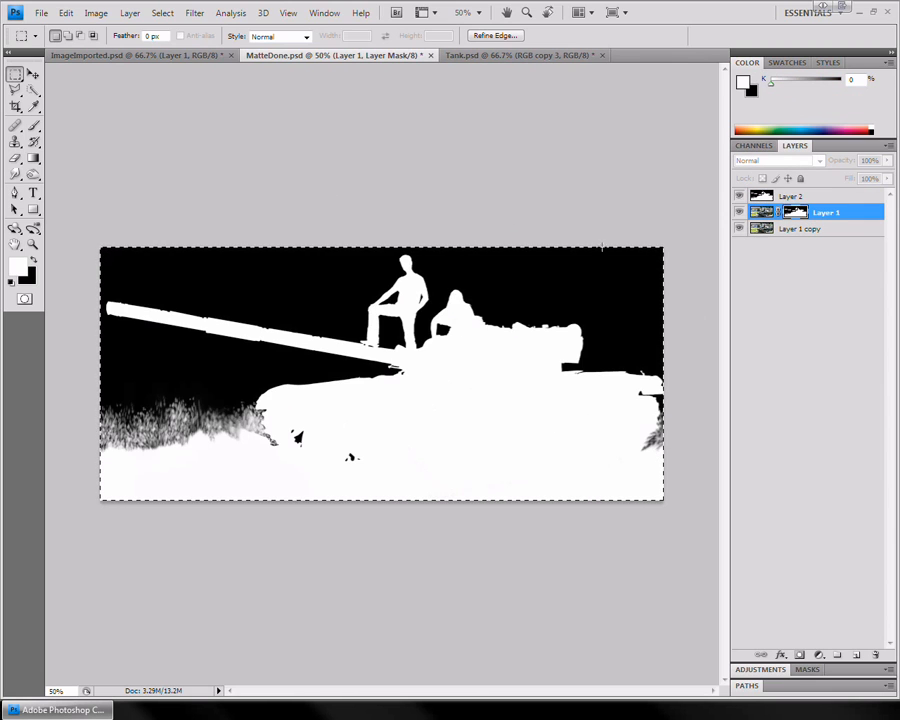
Hide Layer 2 and Layer 1 copy, and inspect the masked tank cutout at 100% zoom along its whole length
{"action": "left_click", "coordinate": [740, 197]}
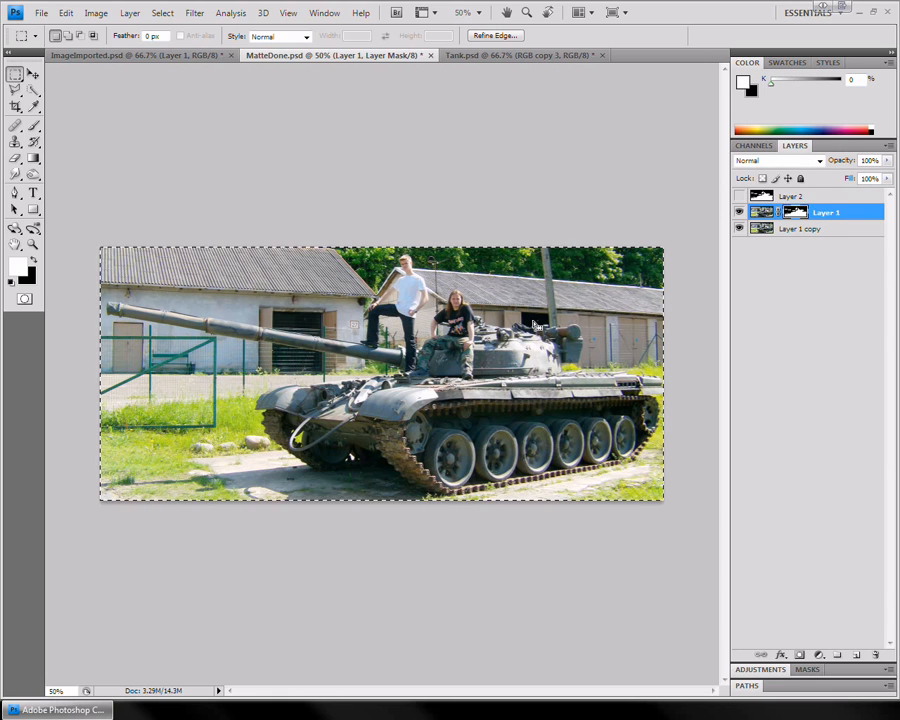
{"action": "left_click", "coordinate": [739, 229]}
{"action": "left_click", "coordinate": [320, 295]}
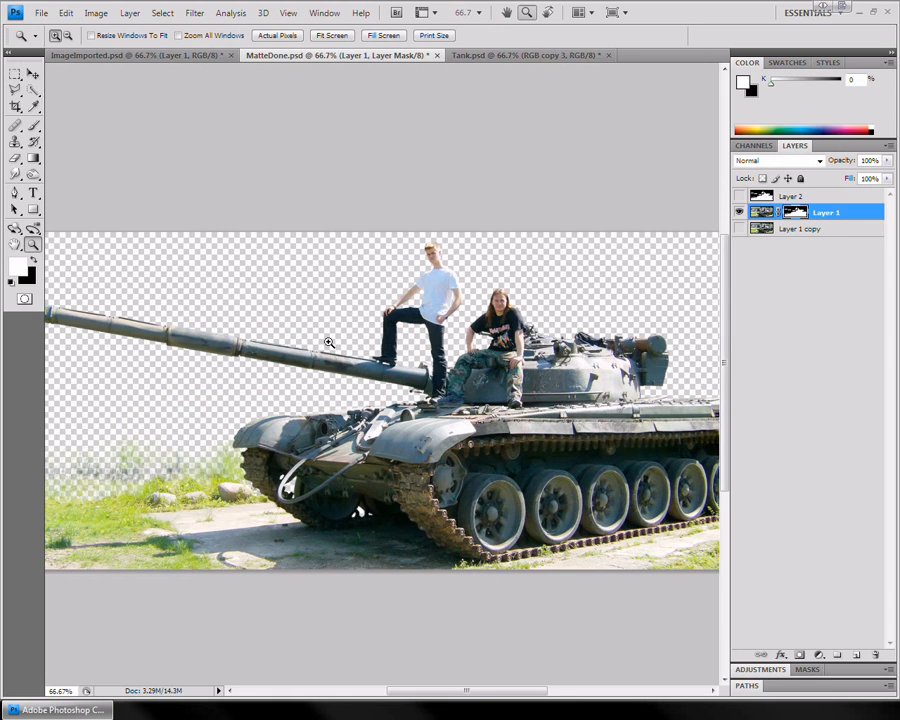
{"action": "left_click", "coordinate": [327, 345]}
{"action": "left_click_drag", "start_coordinate": [204, 480], "coordinate": [458, 414]}
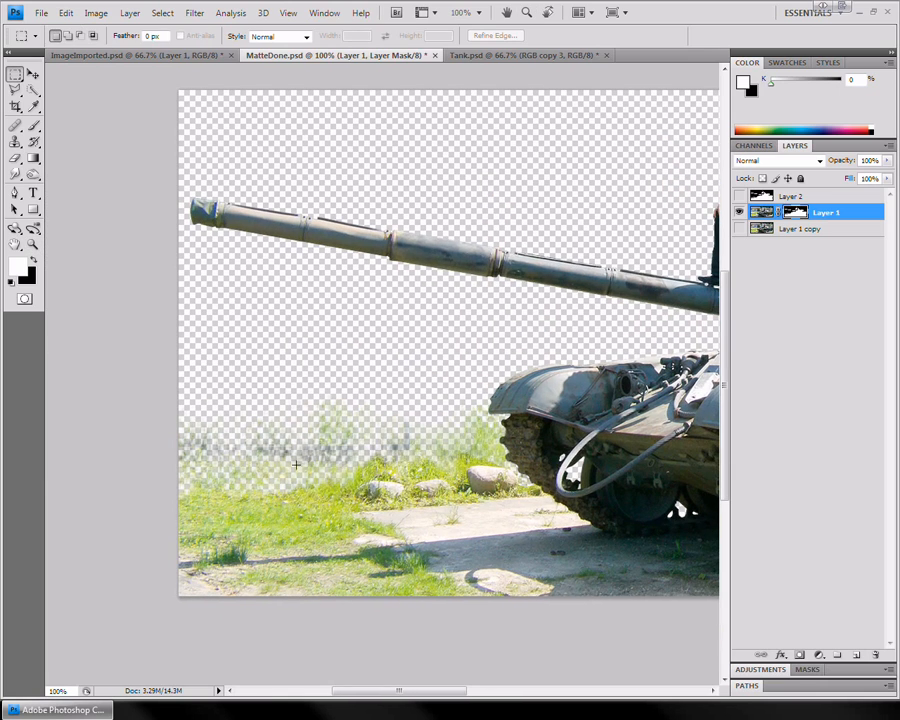
{"action": "left_click_drag", "start_coordinate": [536, 345], "coordinate": [415, 396]}
{"action": "left_click_drag", "start_coordinate": [705, 336], "coordinate": [166, 326]}
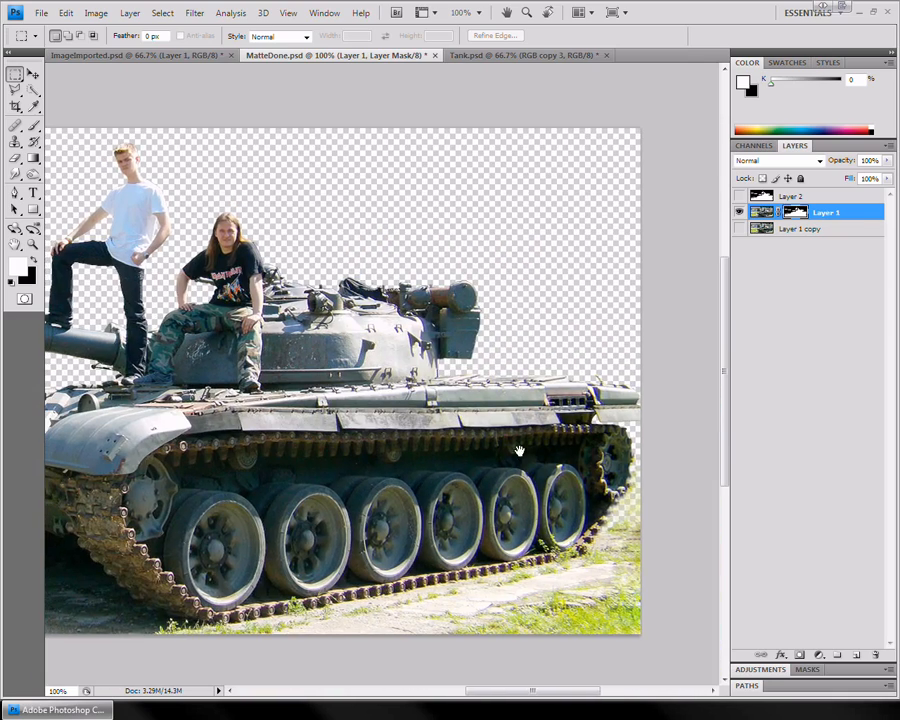
{"action": "left_click_drag", "start_coordinate": [102, 423], "coordinate": [576, 455]}
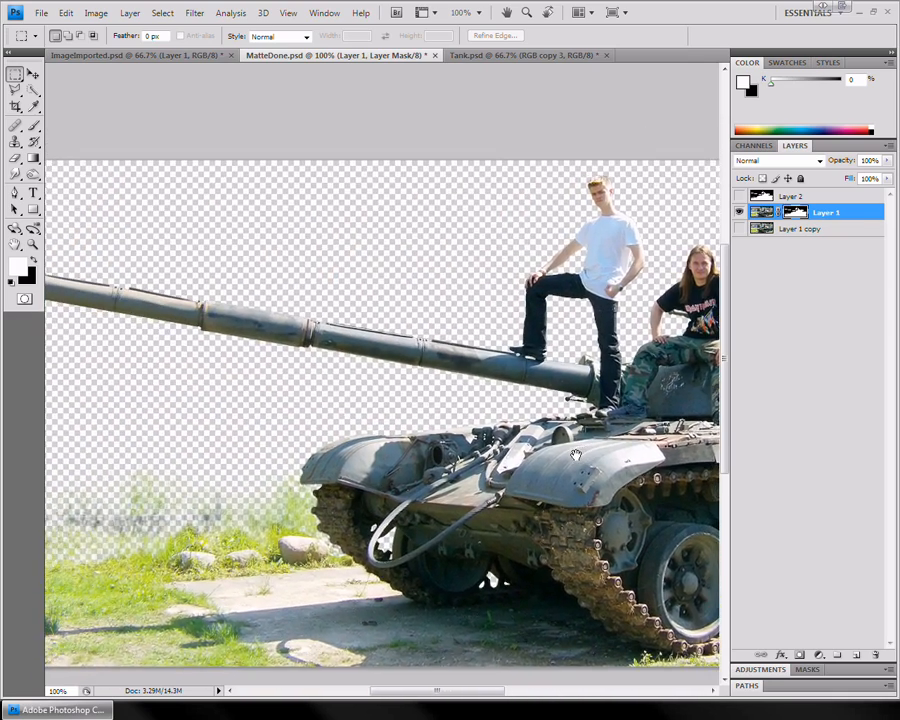
Make Layer 1 copy visible, select it, and frame the standing man at 200% zoom
{"action": "left_click", "coordinate": [740, 229]}
{"action": "left_click", "coordinate": [783, 232]}
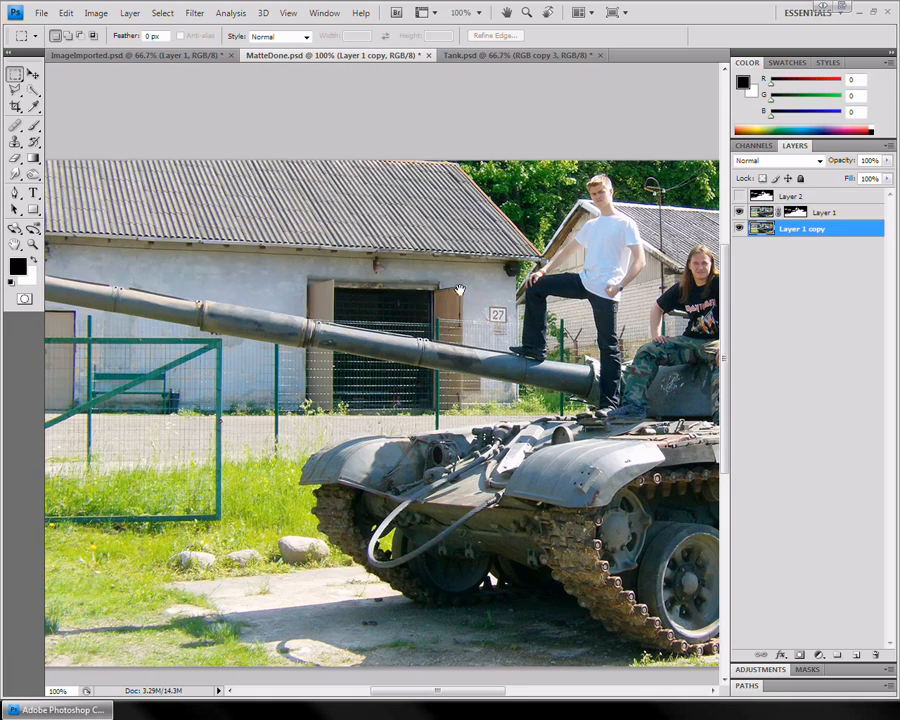
{"action": "left_click_drag", "start_coordinate": [459, 290], "coordinate": [369, 337]}
{"action": "key", "text": "z"}
{"action": "left_click", "coordinate": [521, 345]}
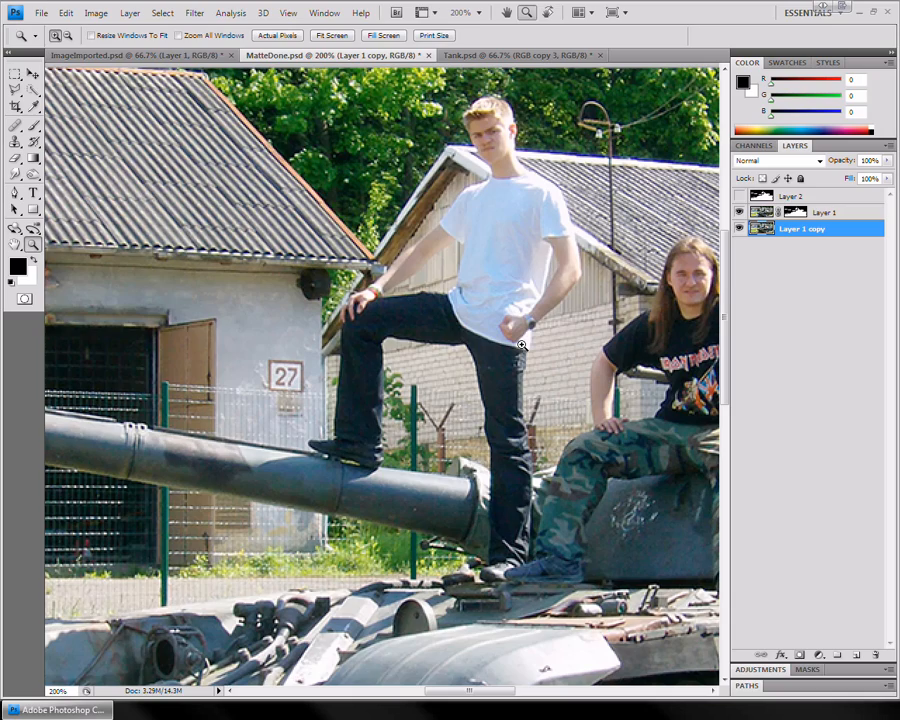
{"action": "key", "text": "m"}
Try a Gaussian Blur on Layer 1 copy, previewing radii of 4.0 and 3.5 pixels, and cancel the filter
{"action": "left_click", "coordinate": [194, 13]}
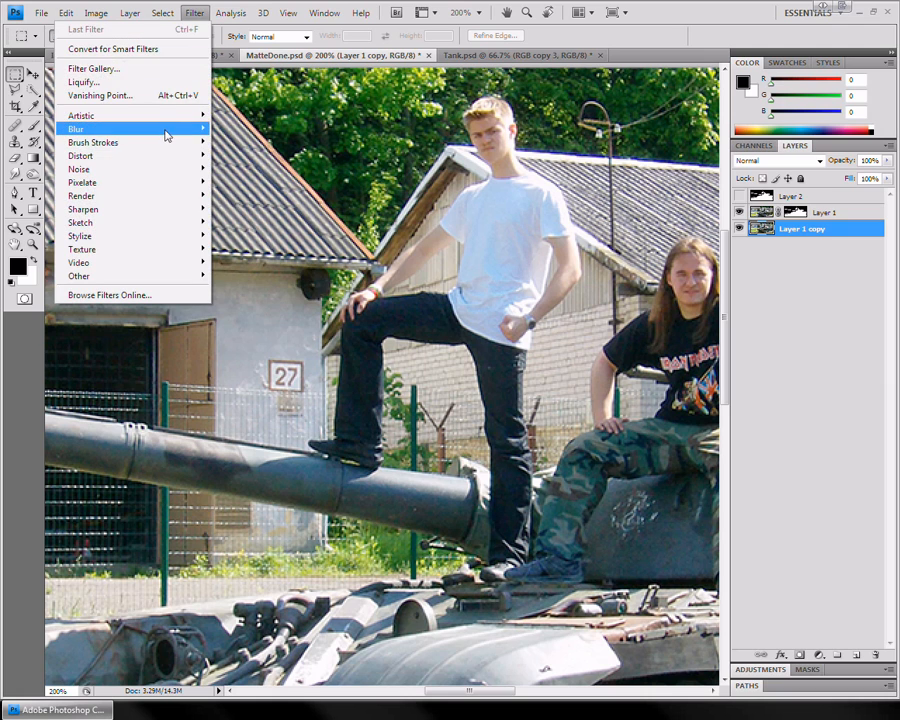
{"action": "mouse_move", "coordinate": [166, 135]}
{"action": "left_click", "coordinate": [245, 178]}
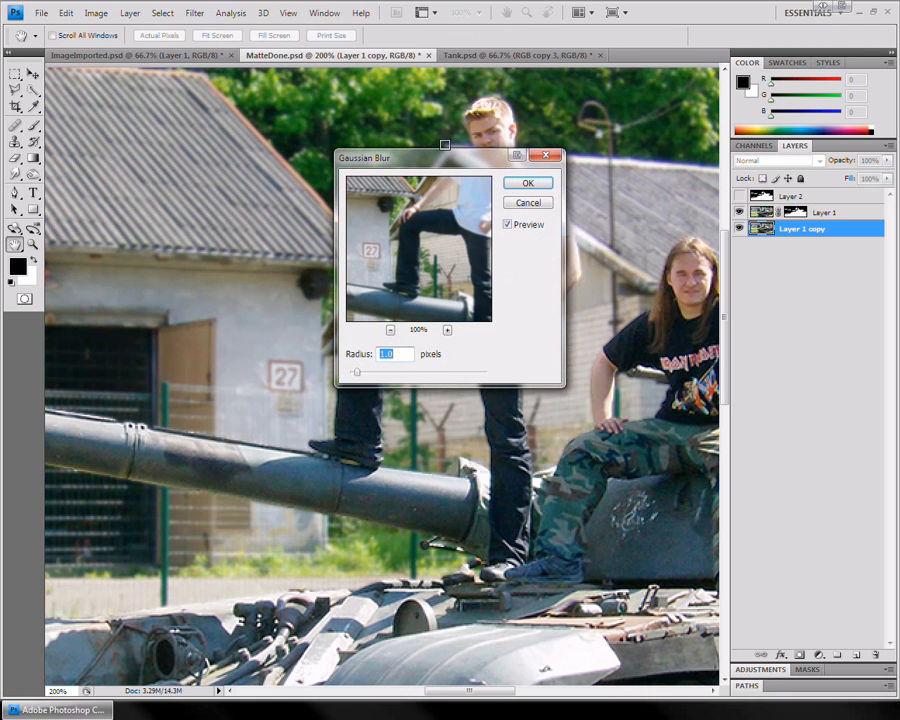
{"action": "left_click_drag", "start_coordinate": [443, 165], "coordinate": [233, 366]}
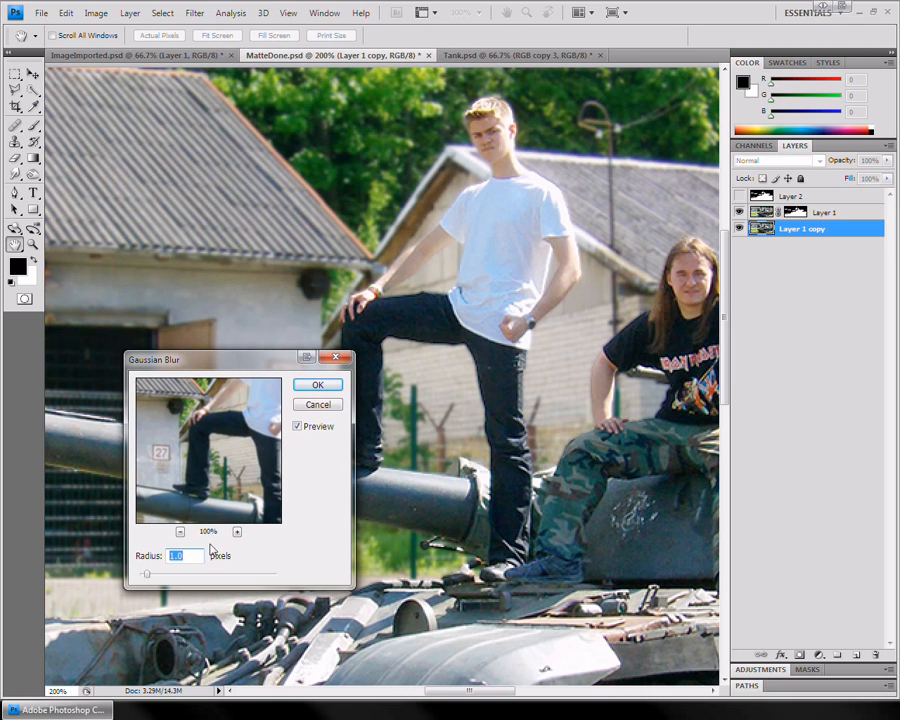
{"action": "left_click", "coordinate": [190, 576]}
{"action": "left_click_drag", "start_coordinate": [190, 577], "coordinate": [169, 576]}
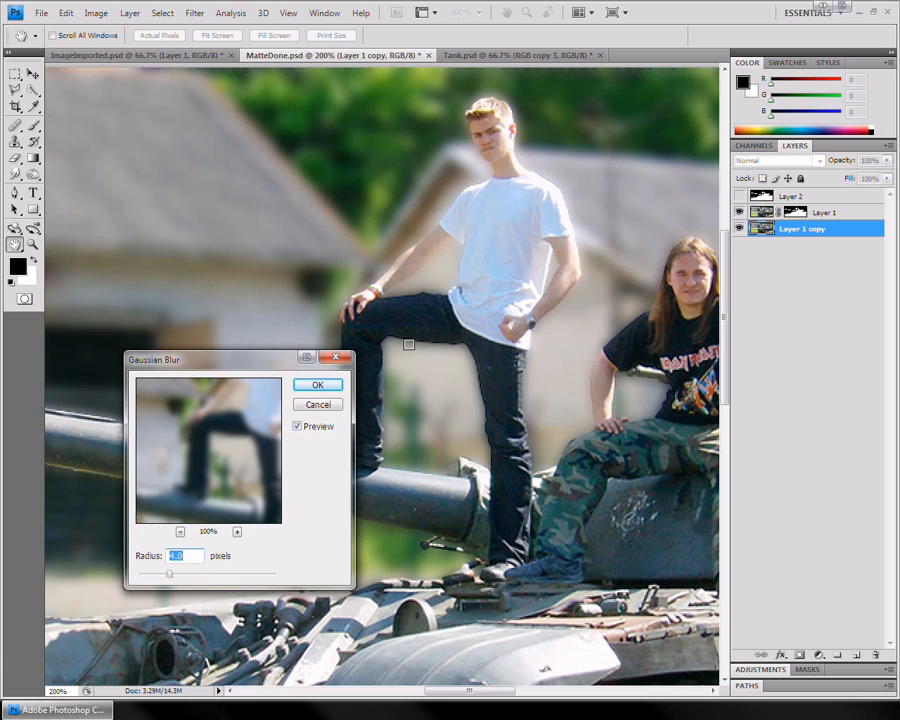
{"action": "left_click_drag", "start_coordinate": [171, 579], "coordinate": [167, 580]}
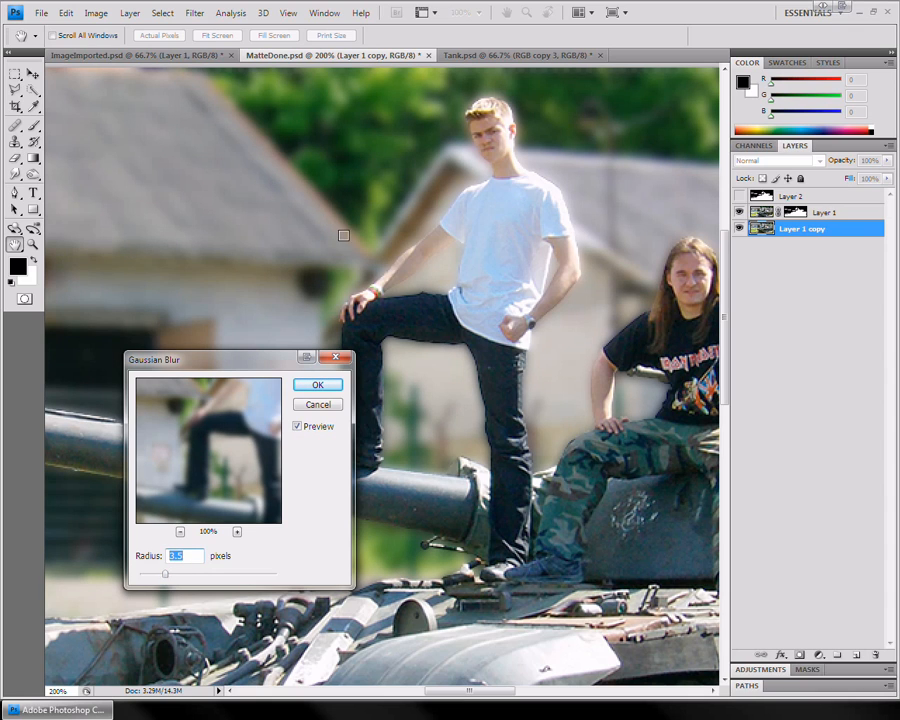
{"action": "left_click_drag", "start_coordinate": [166, 577], "coordinate": [162, 577]}
{"action": "left_click", "coordinate": [322, 409]}
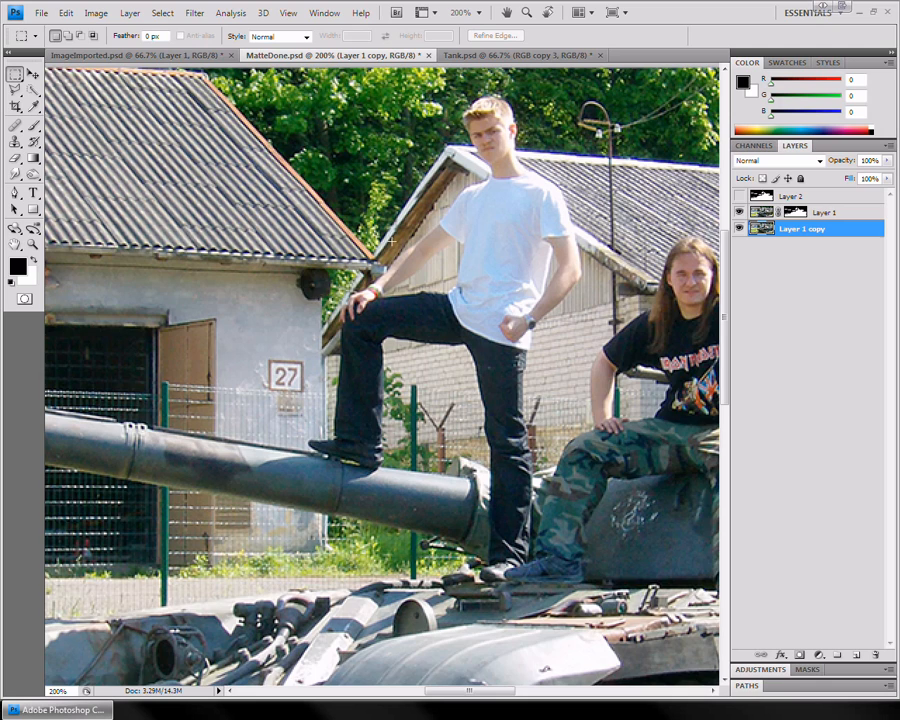
Duplicate the masked Layer 1 beneath the original, hide the original, and invert the duplicate's layer mask
{"action": "left_click_drag", "start_coordinate": [309, 292], "coordinate": [447, 310]}
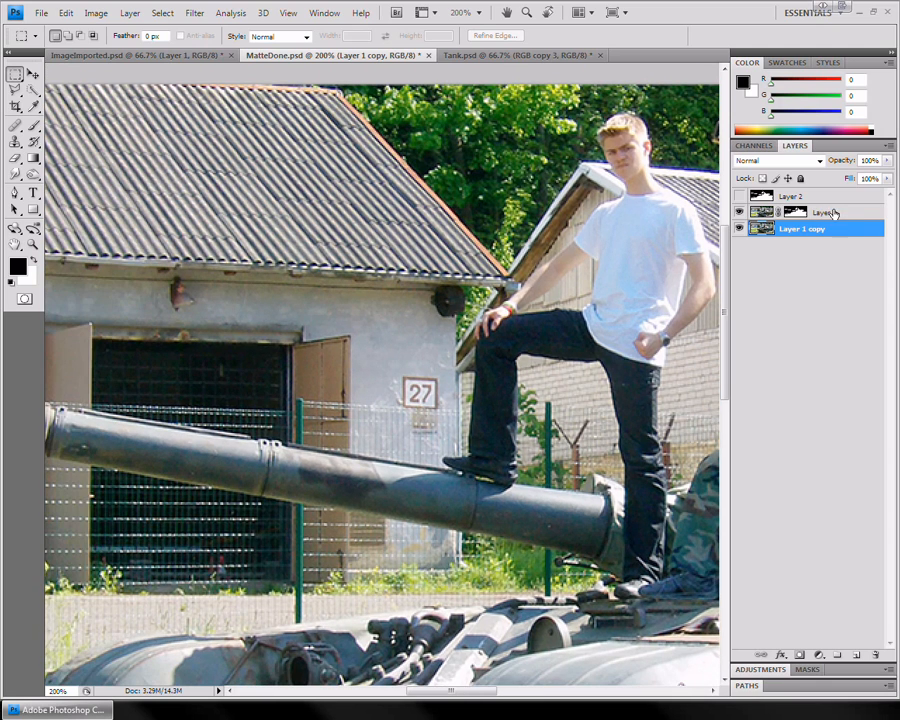
{"action": "left_click_drag", "start_coordinate": [833, 213], "coordinate": [820, 232]}
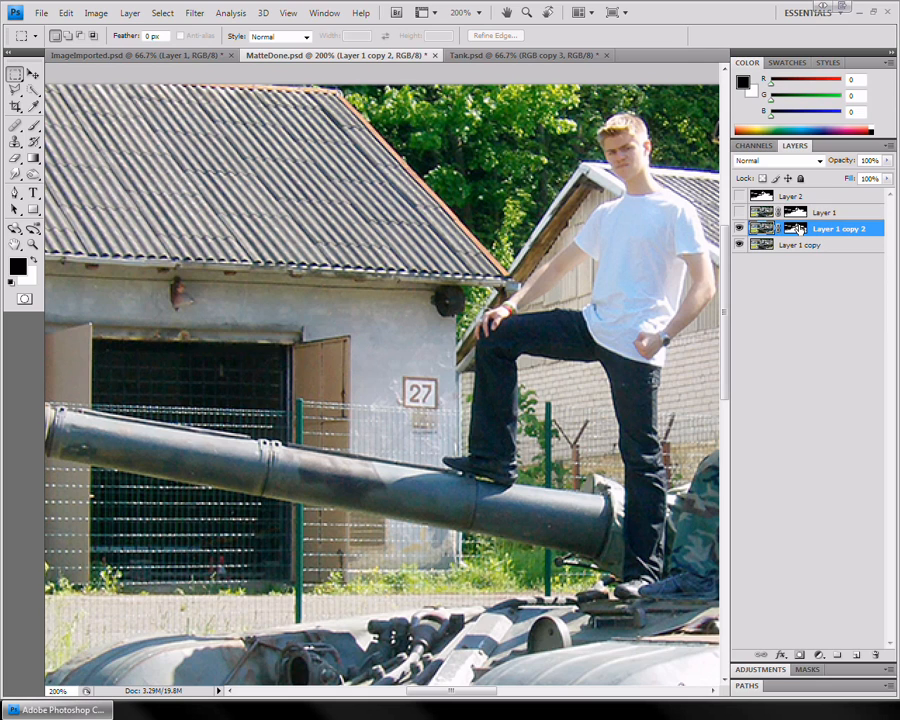
{"action": "left_click", "coordinate": [799, 229]}
{"action": "right_click", "coordinate": [798, 229]}
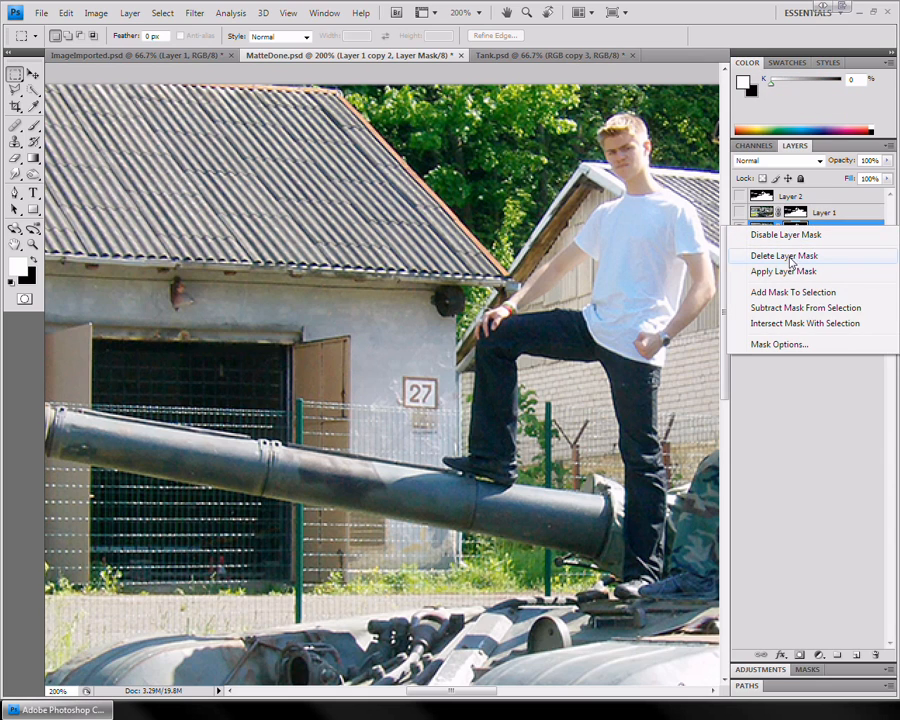
{"action": "left_click", "coordinate": [797, 226]}
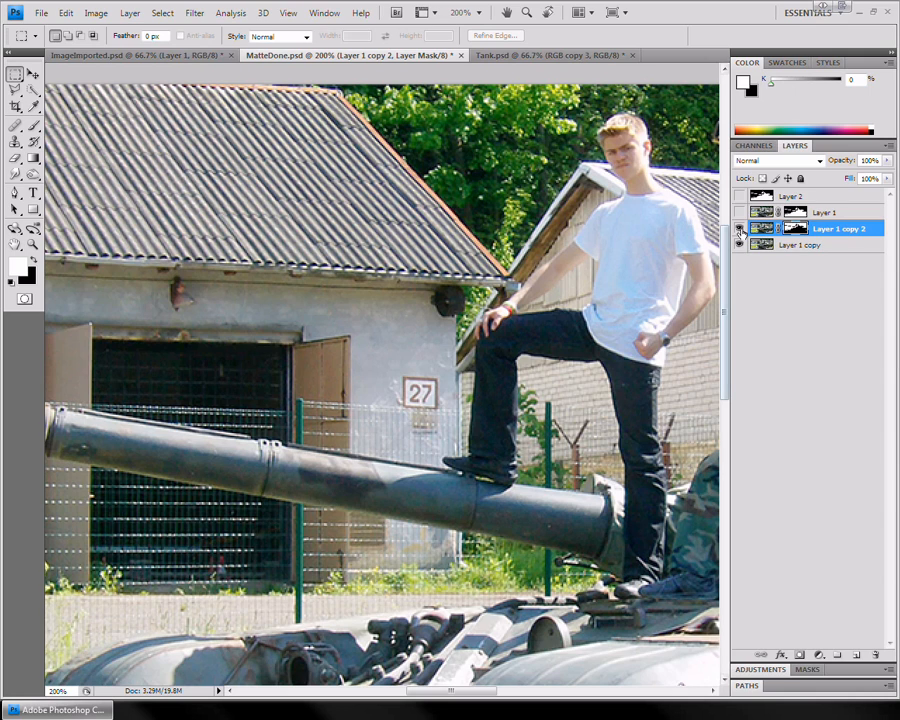
Hide Layer 1 copy and examine the background cutout's edges around the standing man's head at 700% zoom
{"action": "left_click", "coordinate": [740, 245]}
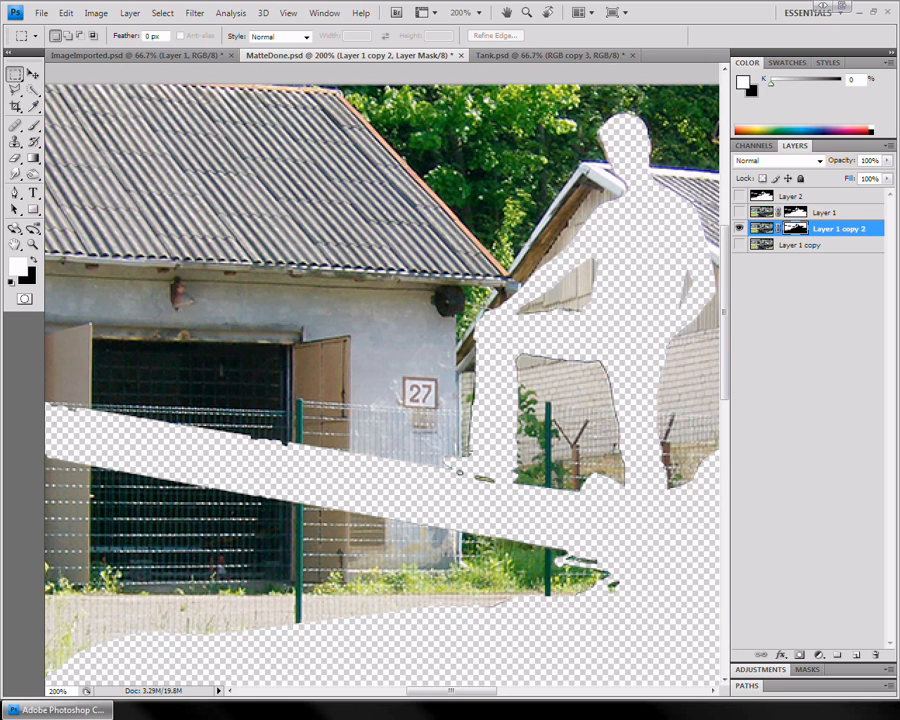
{"action": "left_click_drag", "start_coordinate": [394, 458], "coordinate": [214, 410]}
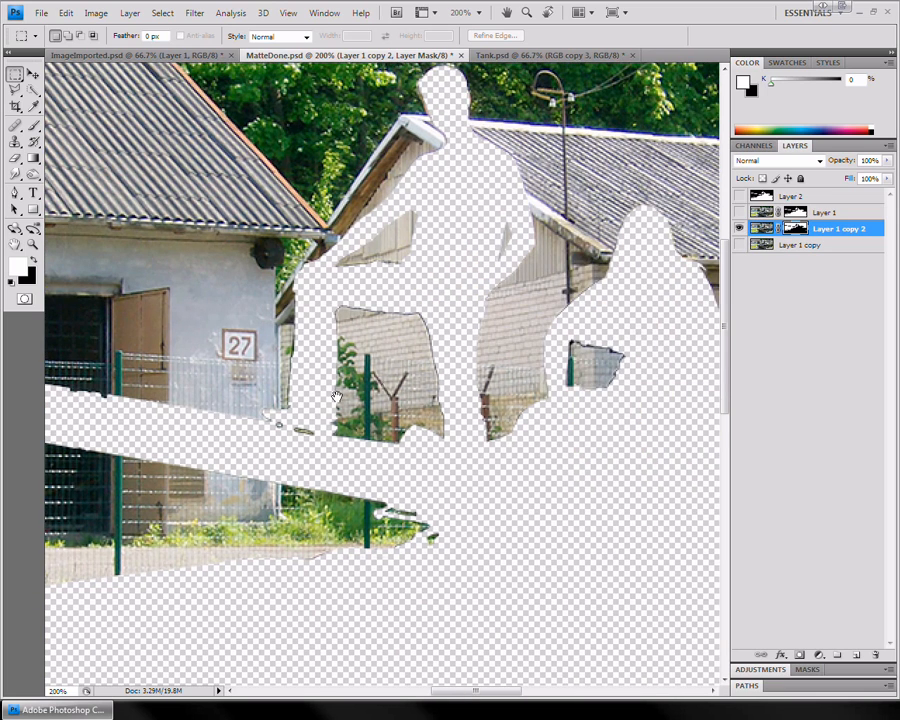
{"action": "left_click_drag", "start_coordinate": [501, 240], "coordinate": [485, 297]}
{"action": "left_click_drag", "start_coordinate": [419, 176], "coordinate": [403, 276]}
{"action": "key", "text": "z"}
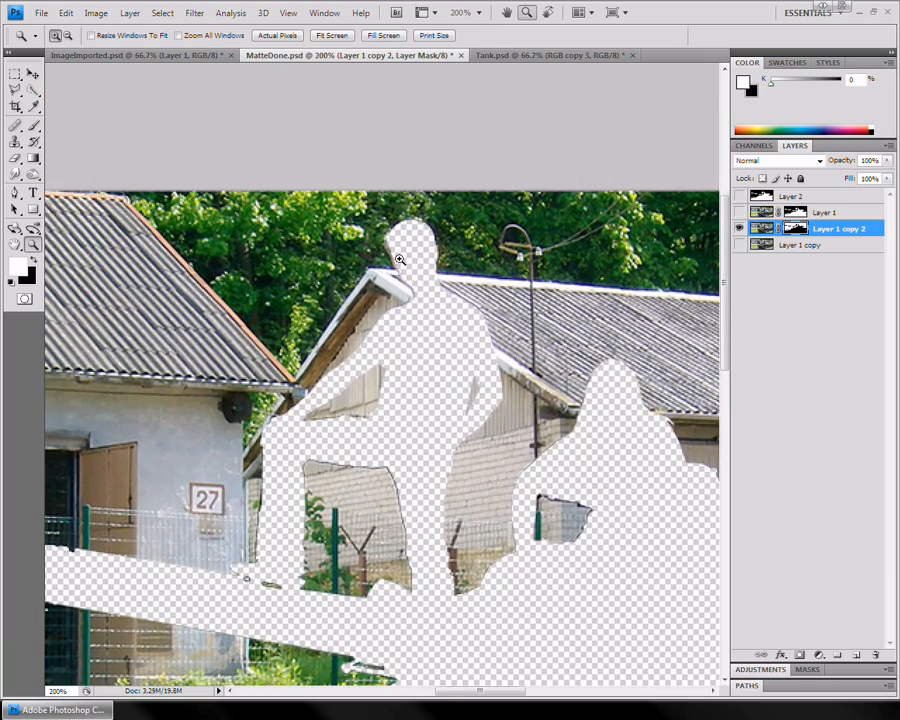
{"action": "left_click", "coordinate": [400, 259]}
{"action": "left_click", "coordinate": [400, 259]}
{"action": "left_click", "coordinate": [400, 259]}
{"action": "key", "text": "m"}
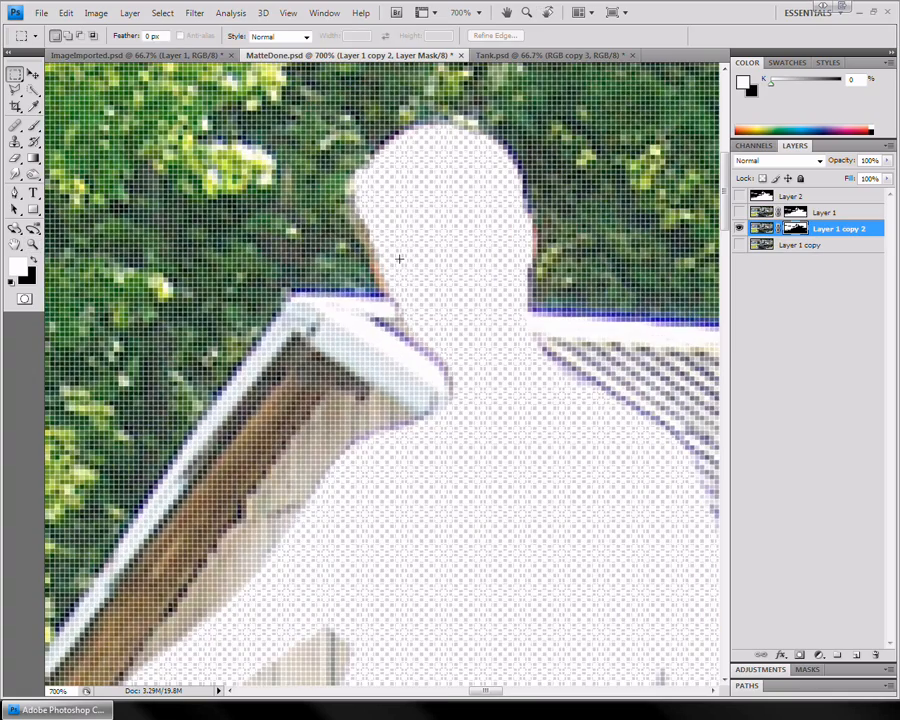
{"action": "left_click_drag", "start_coordinate": [400, 257], "coordinate": [383, 297]}
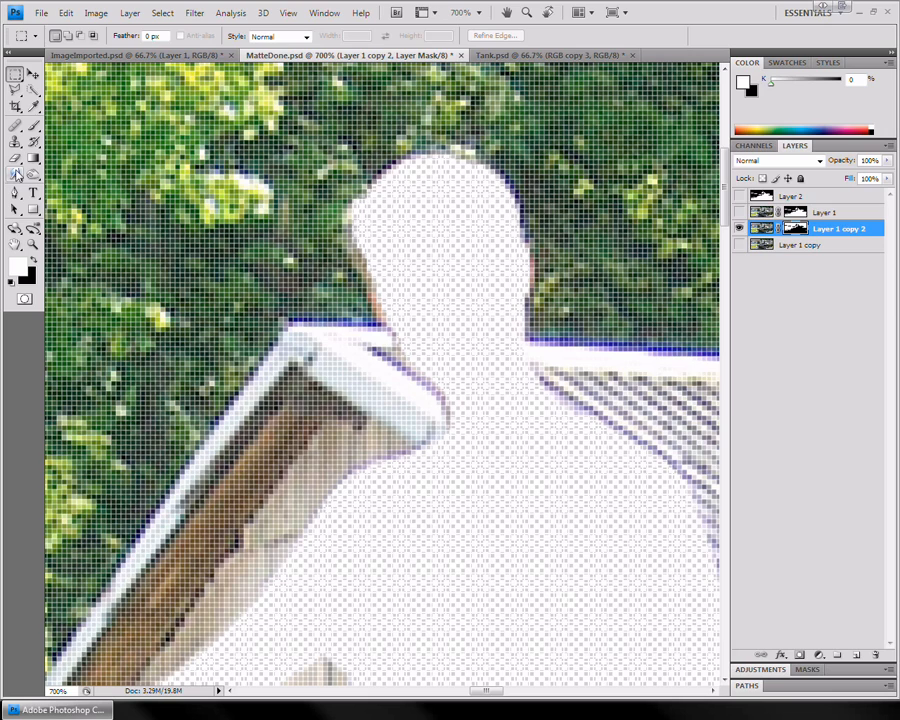
Examine the background cutout's edges around the standing man and along the gun barrel at 300% zoom
{"action": "left_click", "coordinate": [16, 174]}
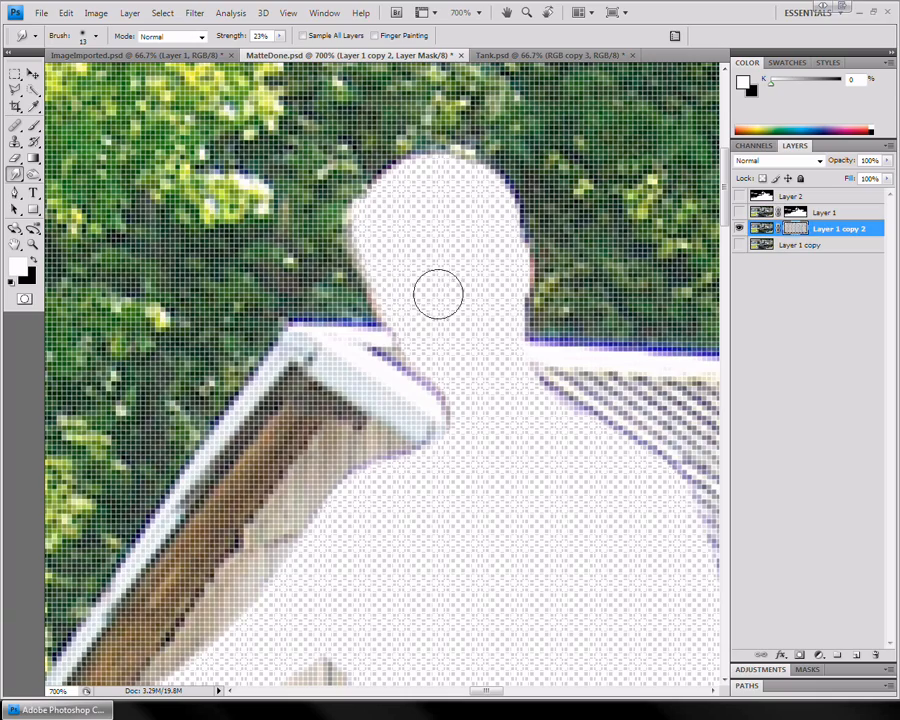
{"action": "key", "text": "z"}
{"action": "left_click", "coordinate": [421, 272], "text": "alt"}
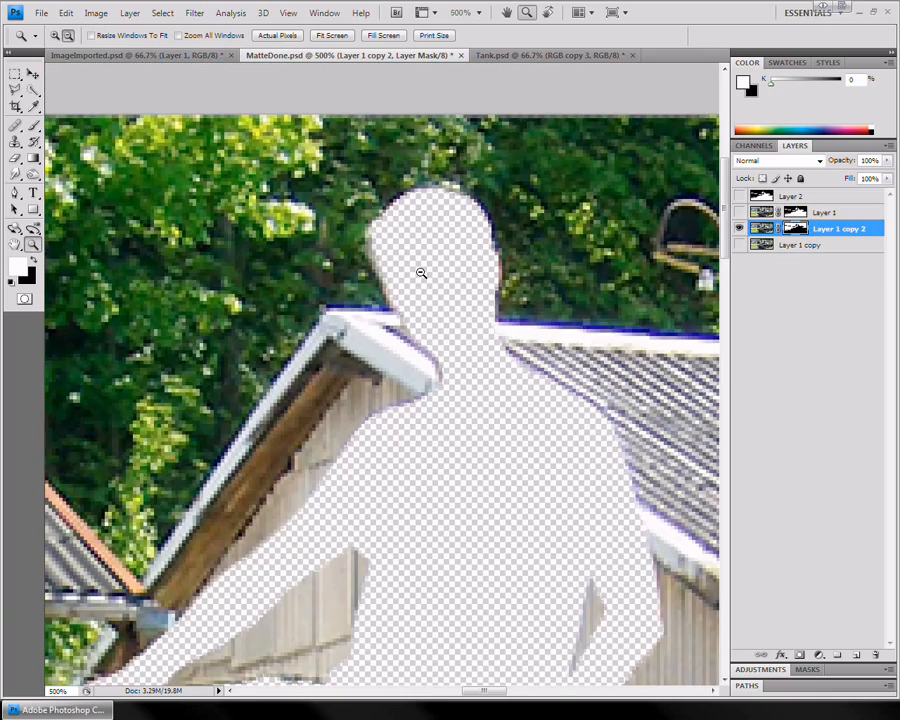
{"action": "left_click", "coordinate": [421, 270], "text": "alt"}
{"action": "key", "text": "r"}
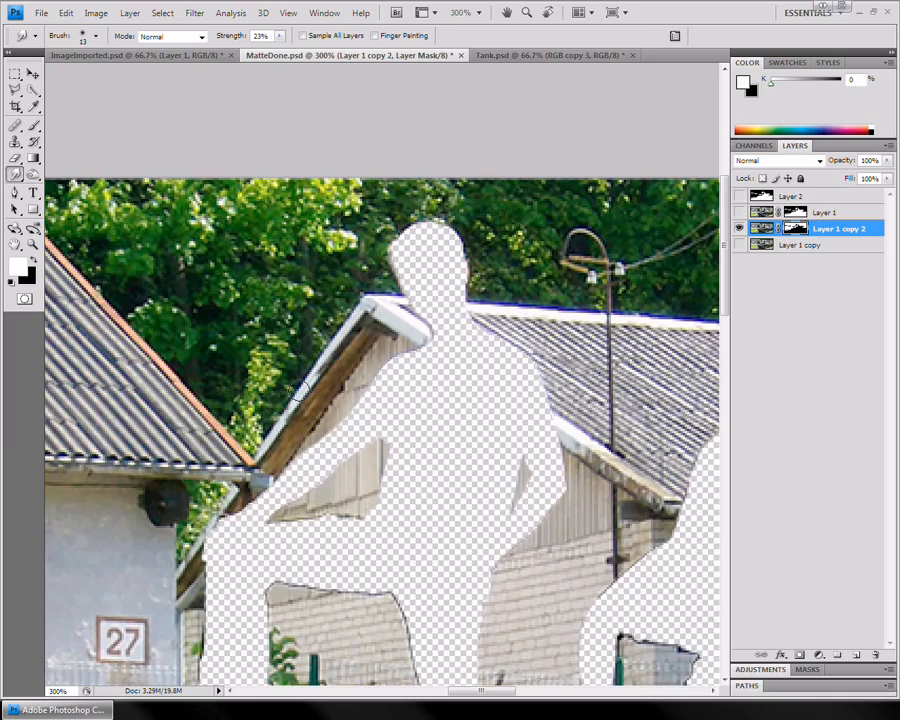
{"action": "mouse_move", "coordinate": [174, 530]}
{"action": "left_mouse_down"}
{"action": "mouse_move", "coordinate": [280, 480]}
{"action": "mouse_move", "coordinate": [335, 395]}
{"action": "left_mouse_up"}
{"action": "left_click_drag", "start_coordinate": [271, 455], "coordinate": [470, 321]}
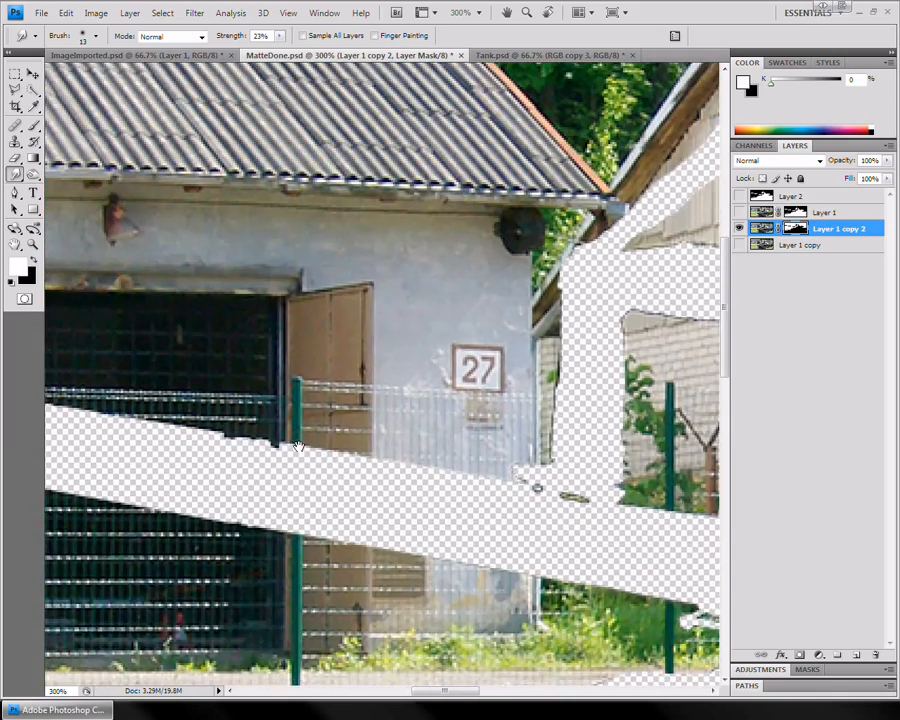
{"action": "left_click_drag", "start_coordinate": [210, 457], "coordinate": [275, 423]}
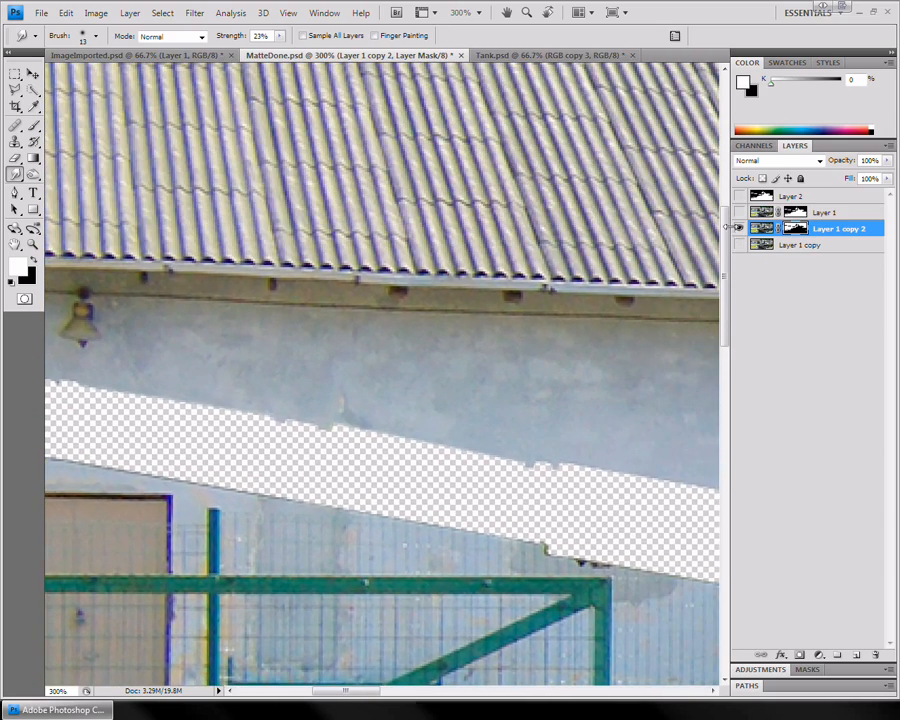
Show Layer 1 and try a Gaussian Blur with a 6.1-pixel radius on the image of Layer 1 copy 2
{"action": "left_click", "coordinate": [739, 212]}
{"action": "left_click", "coordinate": [762, 228]}
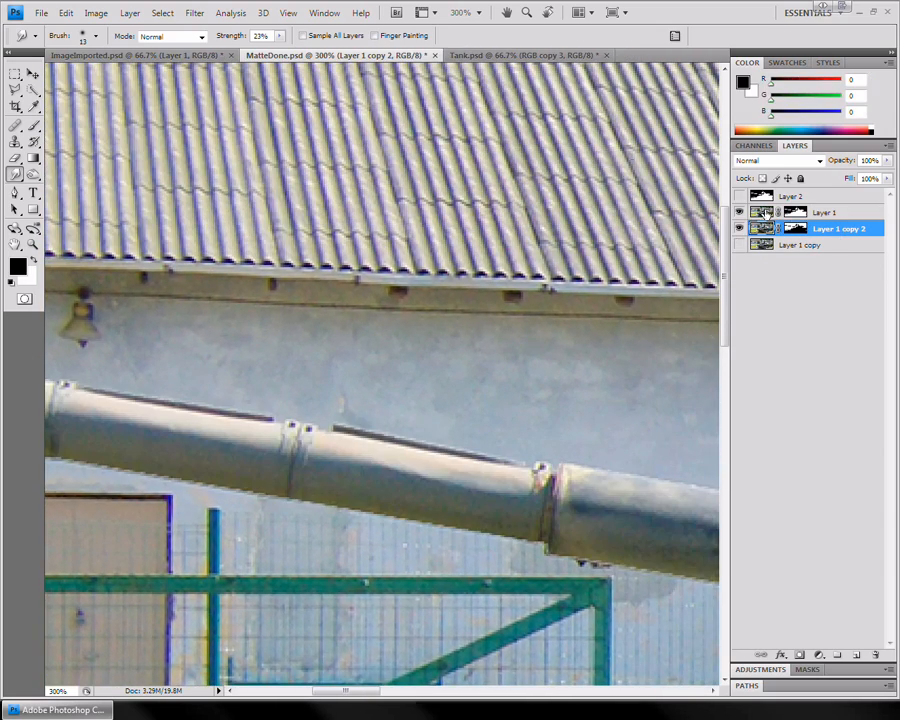
{"action": "left_click", "coordinate": [194, 12]}
{"action": "mouse_move", "coordinate": [160, 147]}
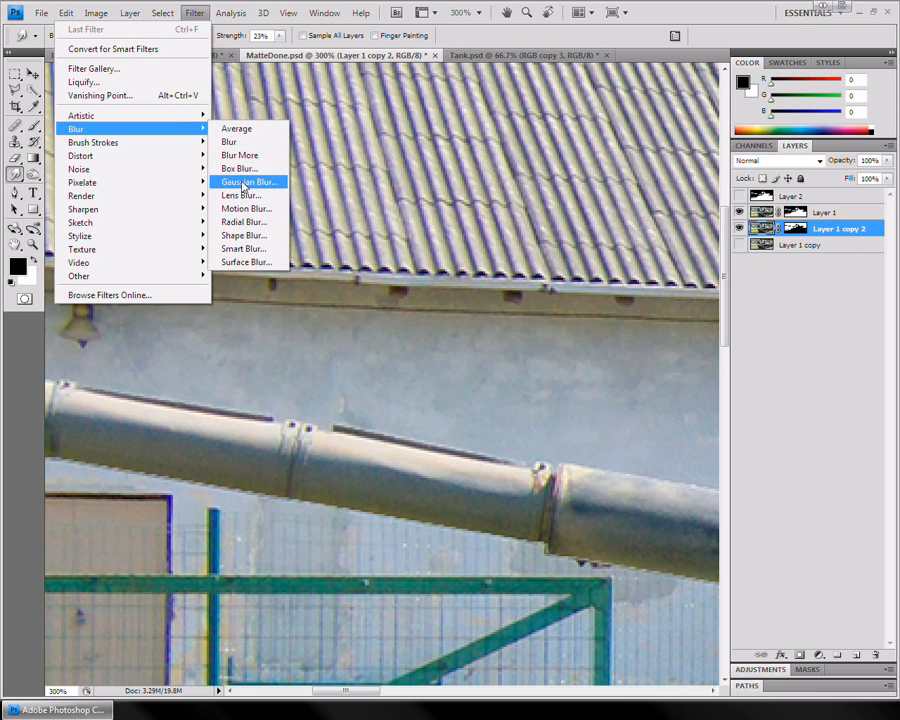
{"action": "left_click", "coordinate": [244, 182]}
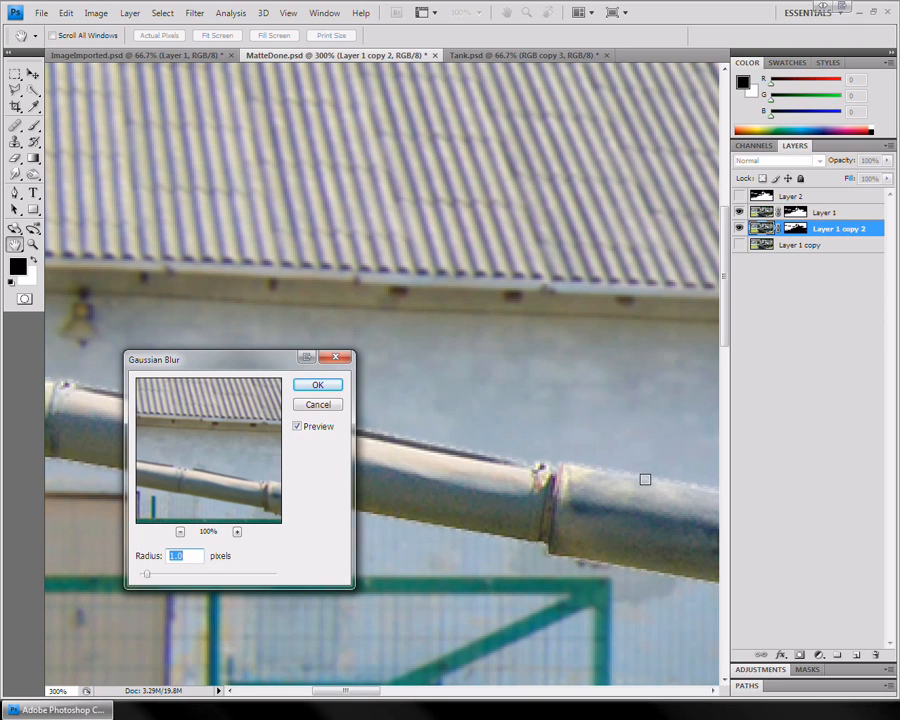
{"action": "left_click_drag", "start_coordinate": [146, 574], "coordinate": [181, 574]}
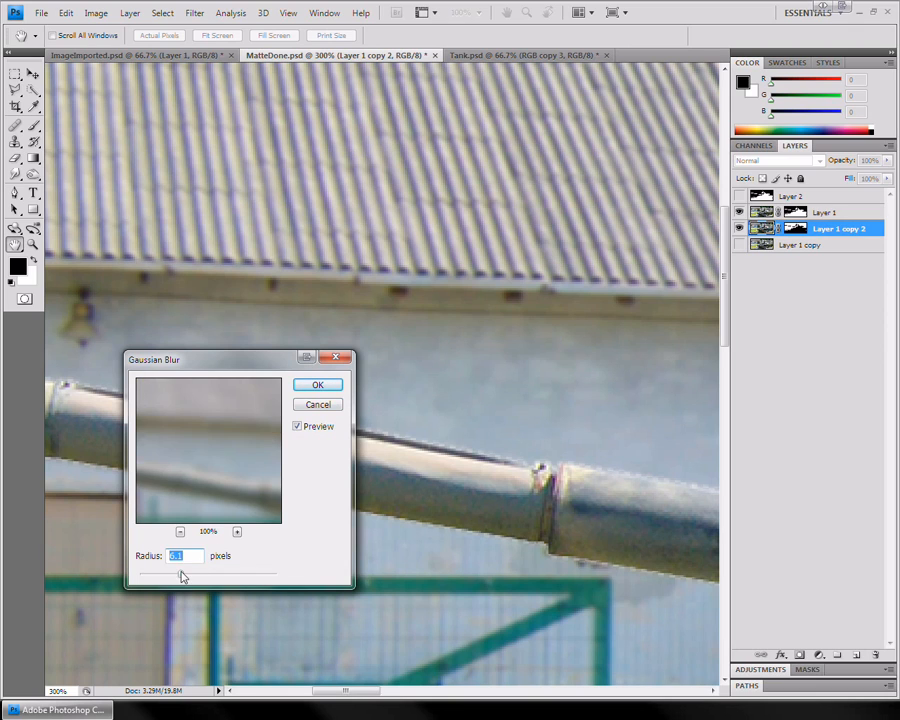
{"action": "left_click", "coordinate": [329, 410]}
Apply the layer mask of Layer 1 copy 2 permanently and hide Layer 1
{"action": "left_click_drag", "start_coordinate": [447, 384], "coordinate": [200, 395]}
{"action": "left_click_drag", "start_coordinate": [702, 420], "coordinate": [350, 385]}
{"action": "left_click_drag", "start_coordinate": [532, 425], "coordinate": [100, 347]}
{"action": "left_click_drag", "start_coordinate": [699, 531], "coordinate": [457, 489]}
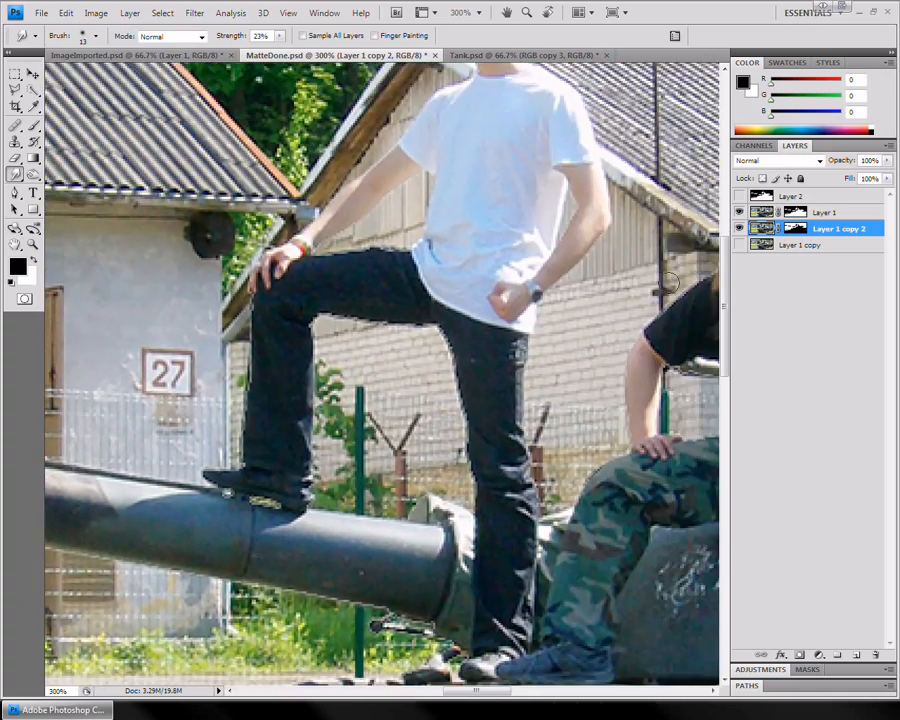
{"action": "right_click", "coordinate": [762, 229]}
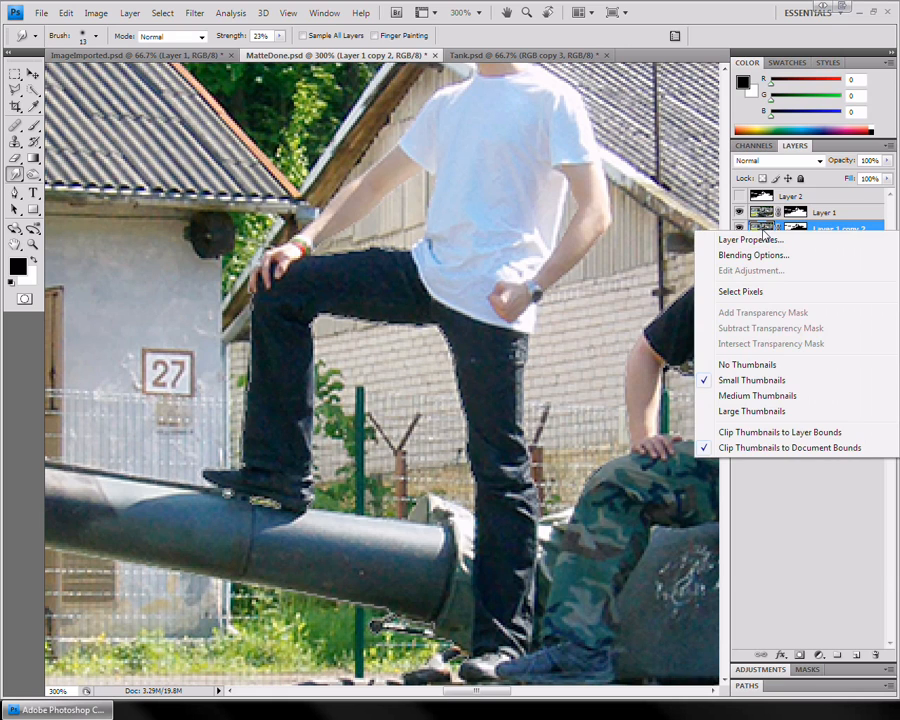
{"action": "right_click", "coordinate": [784, 229]}
{"action": "right_click", "coordinate": [795, 228]}
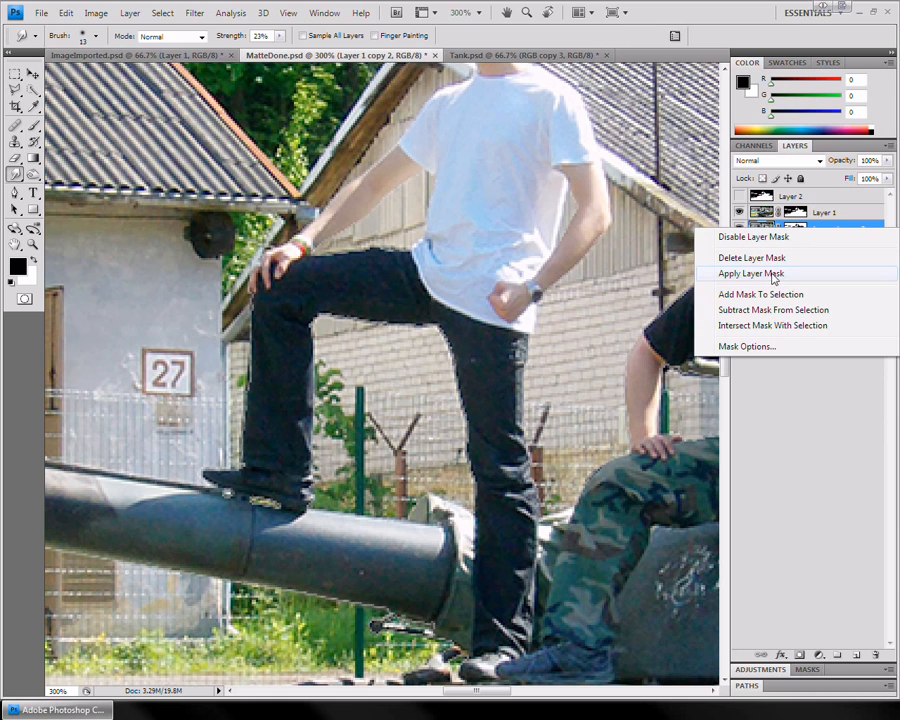
{"action": "left_click", "coordinate": [772, 274]}
{"action": "left_click", "coordinate": [739, 214]}
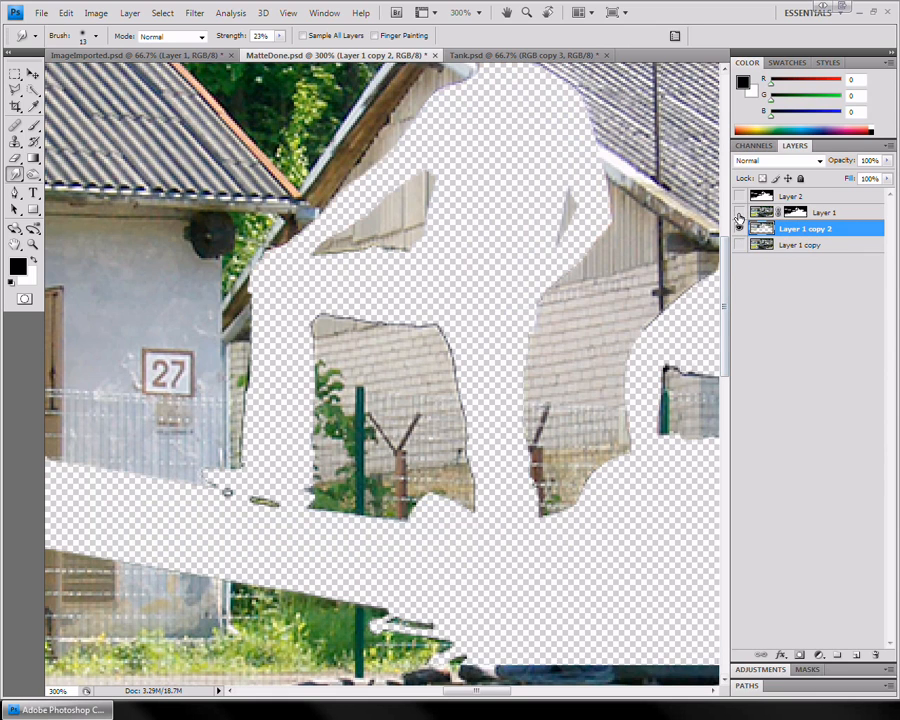
Smudge outward the edges of the background patches between the standing man's legs and inside his bent arm, using the 24 px spatter brush
{"action": "left_click_drag", "start_coordinate": [404, 410], "coordinate": [428, 453]}
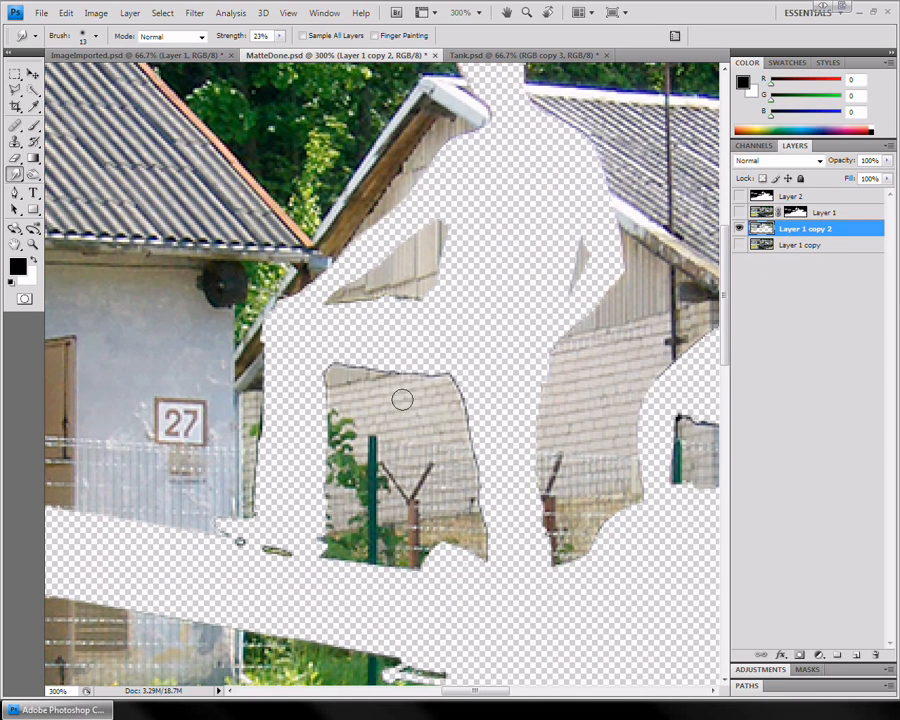
{"action": "left_click", "coordinate": [17, 175]}
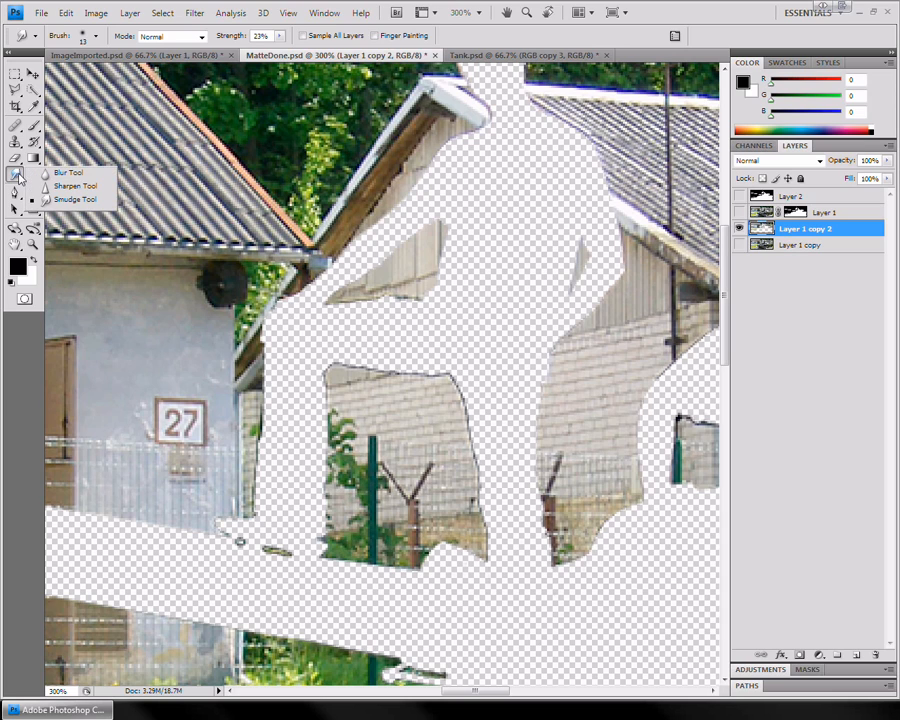
{"action": "left_click", "coordinate": [14, 176]}
{"action": "left_click", "coordinate": [96, 38]}
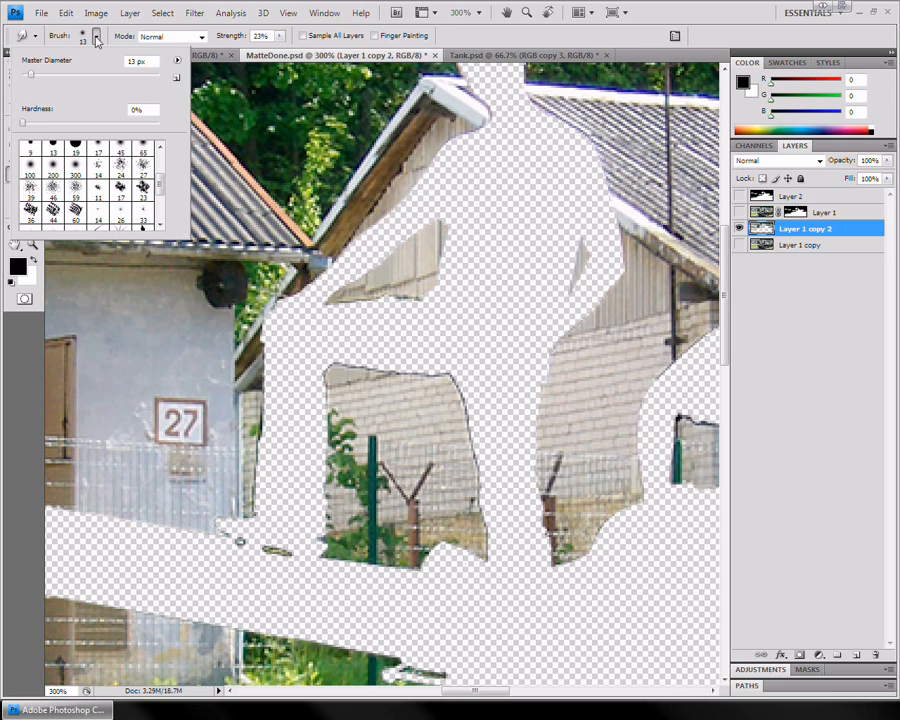
{"action": "left_click", "coordinate": [143, 166]}
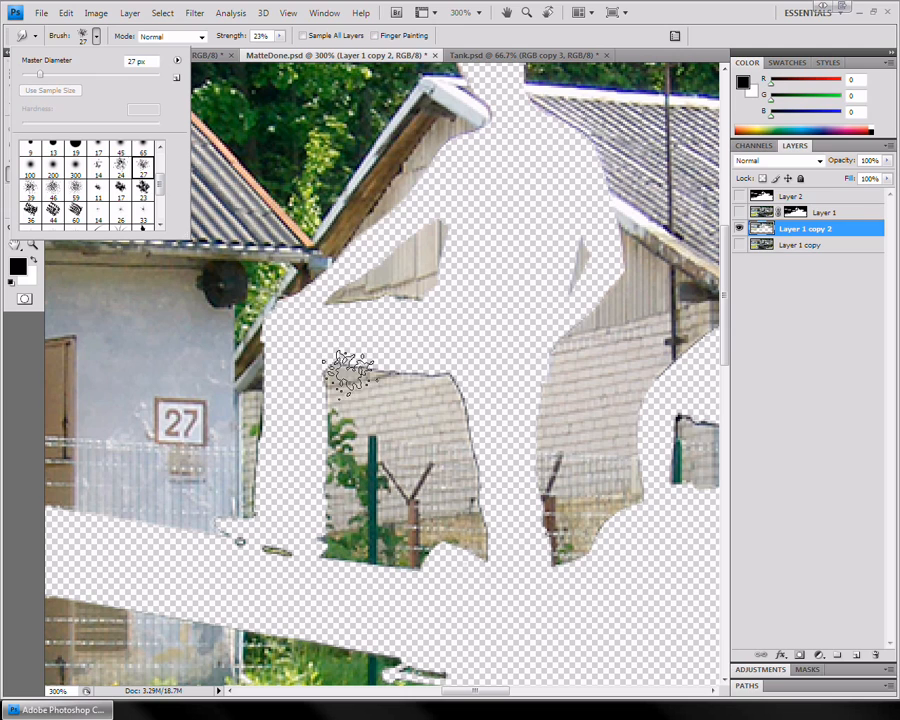
{"action": "left_click", "coordinate": [123, 169]}
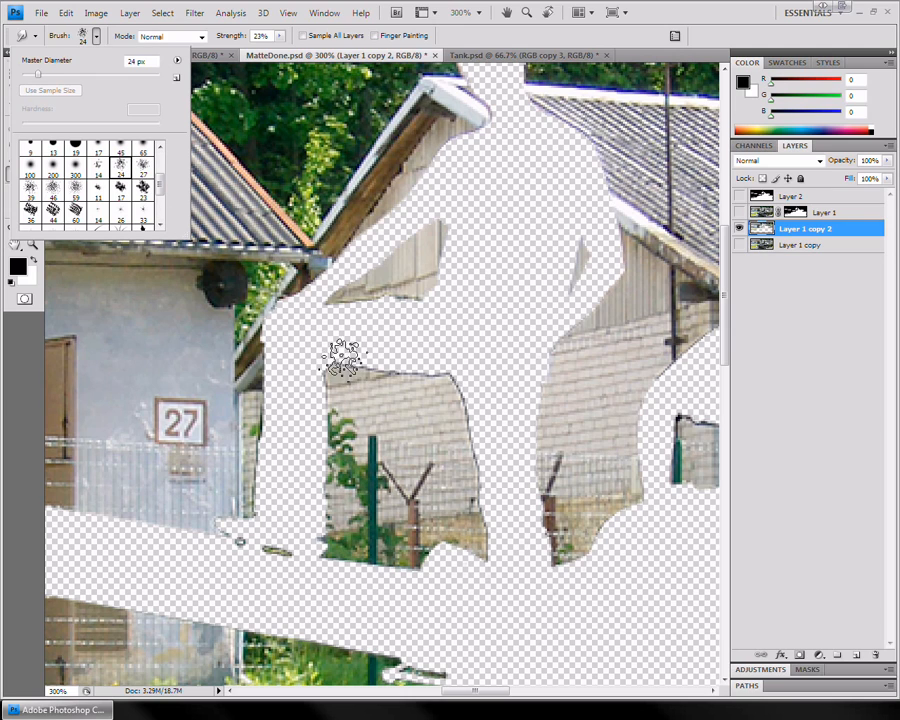
{"action": "left_click", "coordinate": [376, 370]}
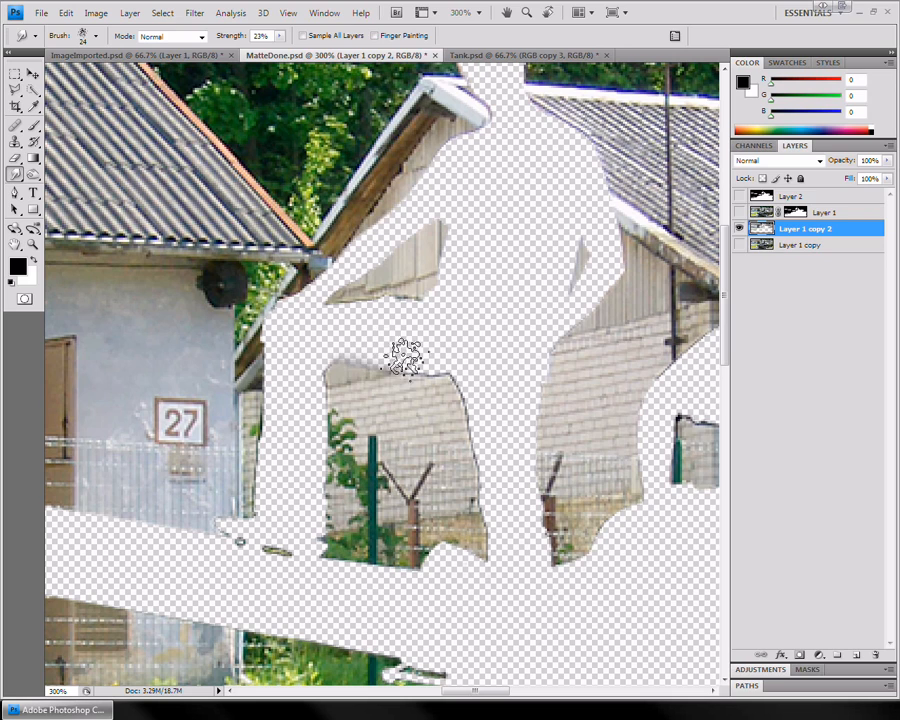
{"action": "mouse_move", "coordinate": [460, 370]}
{"action": "left_mouse_down"}
{"action": "mouse_move", "coordinate": [468, 407]}
{"action": "mouse_move", "coordinate": [461, 417]}
{"action": "mouse_move", "coordinate": [499, 416]}
{"action": "mouse_move", "coordinate": [457, 450]}
{"action": "mouse_move", "coordinate": [488, 448]}
{"action": "mouse_move", "coordinate": [497, 461]}
{"action": "mouse_move", "coordinate": [462, 472]}
{"action": "mouse_move", "coordinate": [503, 495]}
{"action": "mouse_move", "coordinate": [466, 508]}
{"action": "mouse_move", "coordinate": [503, 527]}
{"action": "mouse_move", "coordinate": [485, 523]}
{"action": "mouse_move", "coordinate": [478, 535]}
{"action": "mouse_move", "coordinate": [493, 557]}
{"action": "mouse_move", "coordinate": [473, 530]}
{"action": "mouse_move", "coordinate": [467, 562]}
{"action": "mouse_move", "coordinate": [446, 530]}
{"action": "mouse_move", "coordinate": [432, 570]}
{"action": "mouse_move", "coordinate": [420, 530]}
{"action": "mouse_move", "coordinate": [415, 585]}
{"action": "mouse_move", "coordinate": [372, 528]}
{"action": "mouse_move", "coordinate": [375, 565]}
{"action": "mouse_move", "coordinate": [399, 552]}
{"action": "mouse_move", "coordinate": [400, 583]}
{"action": "mouse_move", "coordinate": [392, 545]}
{"action": "mouse_move", "coordinate": [392, 582]}
{"action": "mouse_move", "coordinate": [355, 565]}
{"action": "mouse_move", "coordinate": [347, 545]}
{"action": "mouse_move", "coordinate": [319, 552]}
{"action": "mouse_move", "coordinate": [329, 525]}
{"action": "mouse_move", "coordinate": [297, 507]}
{"action": "mouse_move", "coordinate": [332, 455]}
{"action": "mouse_move", "coordinate": [310, 442]}
{"action": "mouse_move", "coordinate": [303, 417]}
{"action": "mouse_move", "coordinate": [333, 403]}
{"action": "mouse_move", "coordinate": [315, 368]}
{"action": "mouse_move", "coordinate": [328, 360]}
{"action": "mouse_move", "coordinate": [333, 409]}
{"action": "mouse_move", "coordinate": [319, 413]}
{"action": "mouse_move", "coordinate": [299, 452]}
{"action": "mouse_move", "coordinate": [309, 472]}
{"action": "mouse_move", "coordinate": [298, 484]}
{"action": "mouse_move", "coordinate": [327, 497]}
{"action": "mouse_move", "coordinate": [334, 512]}
{"action": "mouse_move", "coordinate": [324, 530]}
{"action": "mouse_move", "coordinate": [334, 555]}
{"action": "mouse_move", "coordinate": [315, 547]}
{"action": "mouse_move", "coordinate": [364, 565]}
{"action": "mouse_move", "coordinate": [371, 555]}
{"action": "mouse_move", "coordinate": [413, 578]}
{"action": "mouse_move", "coordinate": [455, 580]}
{"action": "mouse_move", "coordinate": [466, 563]}
{"action": "mouse_move", "coordinate": [512, 546]}
{"action": "mouse_move", "coordinate": [482, 486]}
{"action": "mouse_move", "coordinate": [462, 383]}
{"action": "mouse_move", "coordinate": [412, 369]}
{"action": "mouse_move", "coordinate": [333, 369]}
{"action": "left_mouse_up"}
{"action": "mouse_move", "coordinate": [408, 285]}
{"action": "left_mouse_down"}
{"action": "mouse_move", "coordinate": [398, 298]}
{"action": "mouse_move", "coordinate": [362, 302]}
{"action": "mouse_move", "coordinate": [447, 258]}
{"action": "left_mouse_up"}
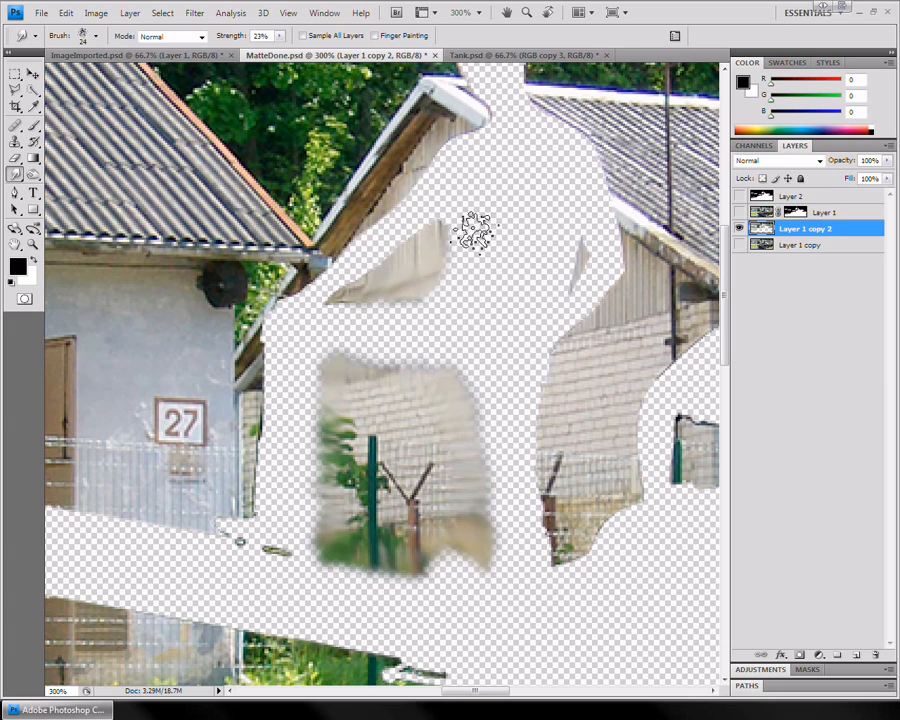
{"action": "mouse_move", "coordinate": [482, 297]}
{"action": "left_mouse_down"}
{"action": "mouse_move", "coordinate": [362, 306]}
{"action": "mouse_move", "coordinate": [344, 285]}
{"action": "left_mouse_up"}
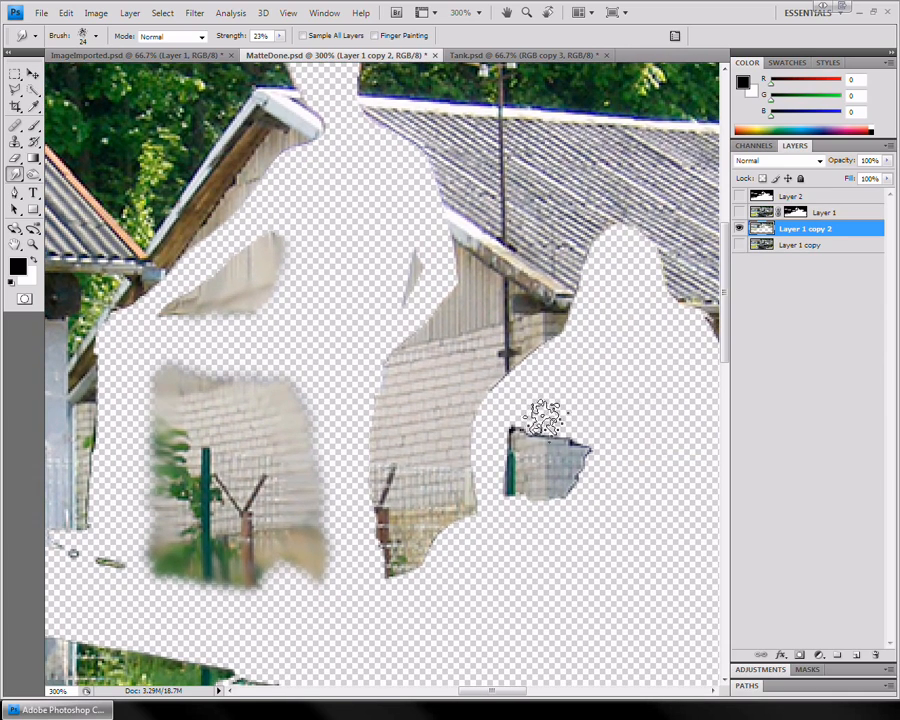